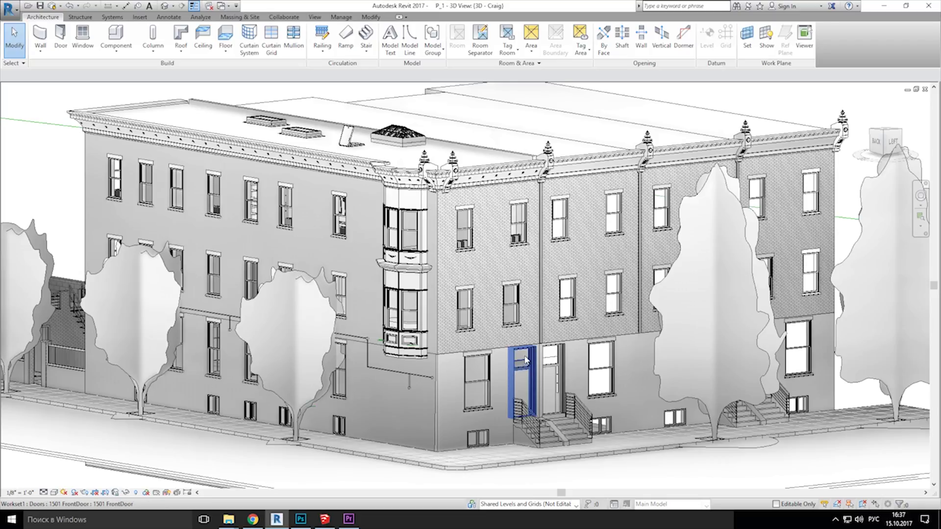
- Pan, zoom and orbit the 3D view of the sample rowhouse building to show the garage and roof
{"action": "middle_click_drag", "start_coordinate": [524, 360], "coordinate": [553, 359]}
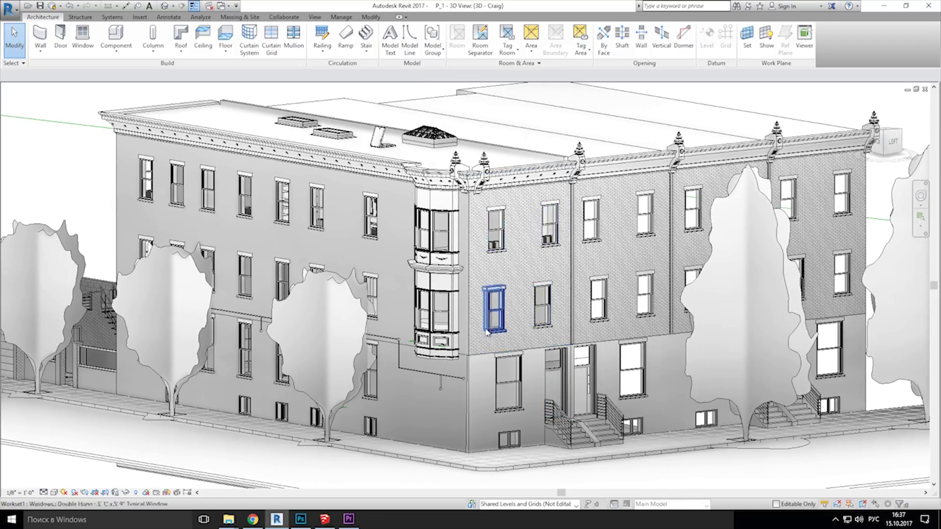
{"action": "middle_click_drag", "start_coordinate": [388, 319], "coordinate": [299, 409]}
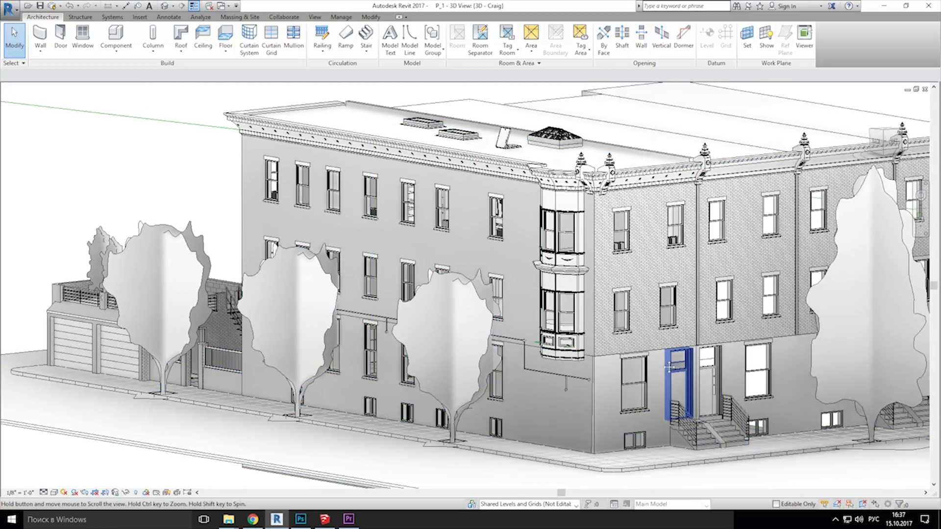
{"action": "middle_click_drag", "start_coordinate": [676, 378], "coordinate": [594, 382], "text": "shift"}
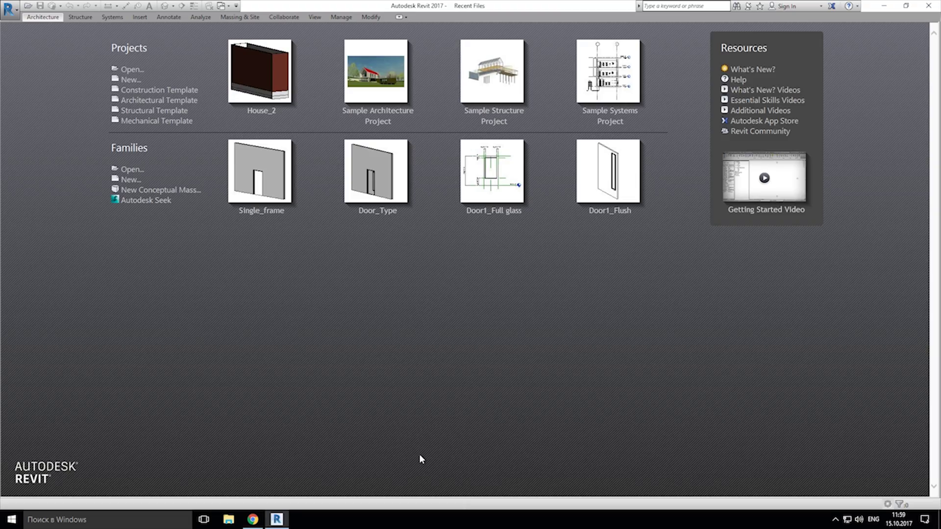
- Create Project2 from the Architectural Template and open its East elevation view
{"action": "left_click", "coordinate": [181, 101]}
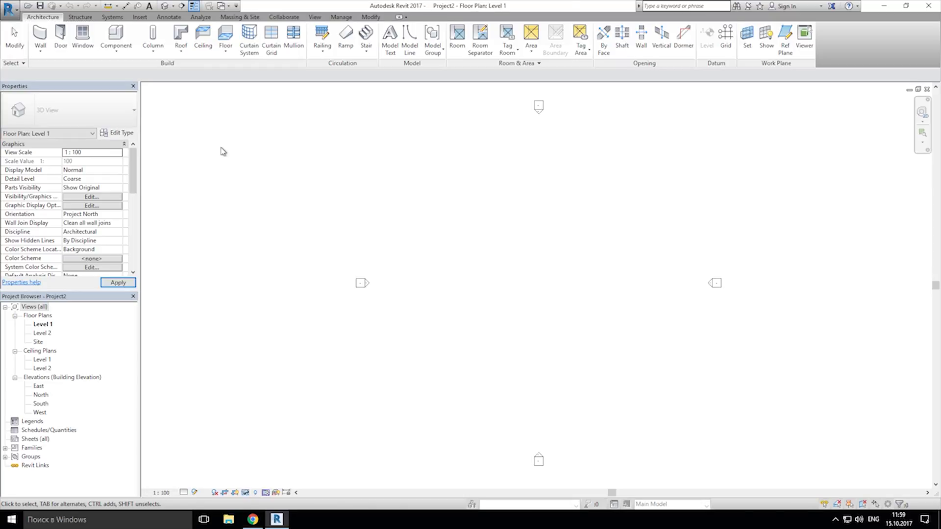
{"action": "middle_click_drag", "start_coordinate": [604, 279], "coordinate": [579, 262]}
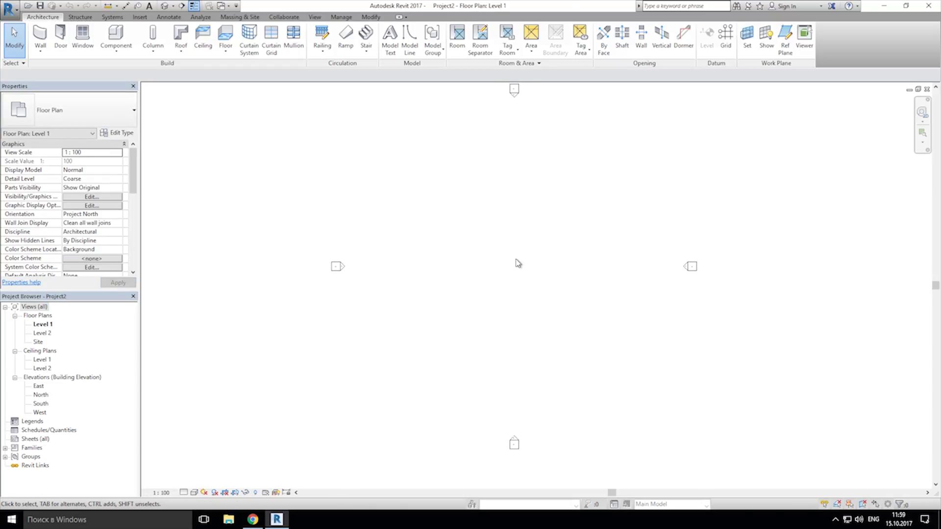
{"action": "double_click", "coordinate": [39, 386]}
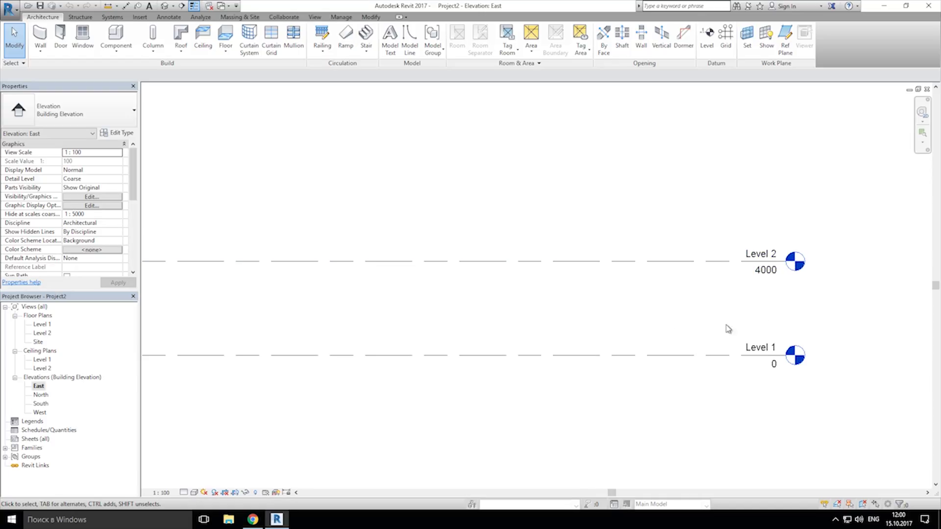
- Change Level 2's elevation from 4000 to 3500 in the East elevation
{"action": "double_click", "coordinate": [763, 275]}
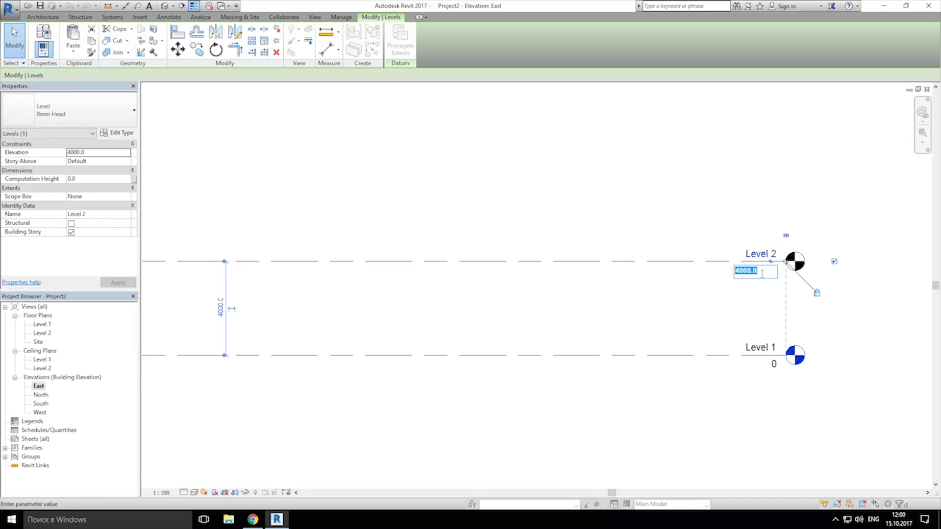
{"action": "type", "text": "3500"}
{"action": "key", "text": "Return"}
{"action": "left_click", "coordinate": [701, 212]}
{"action": "middle_click_drag", "start_coordinate": [701, 212], "coordinate": [679, 269]}
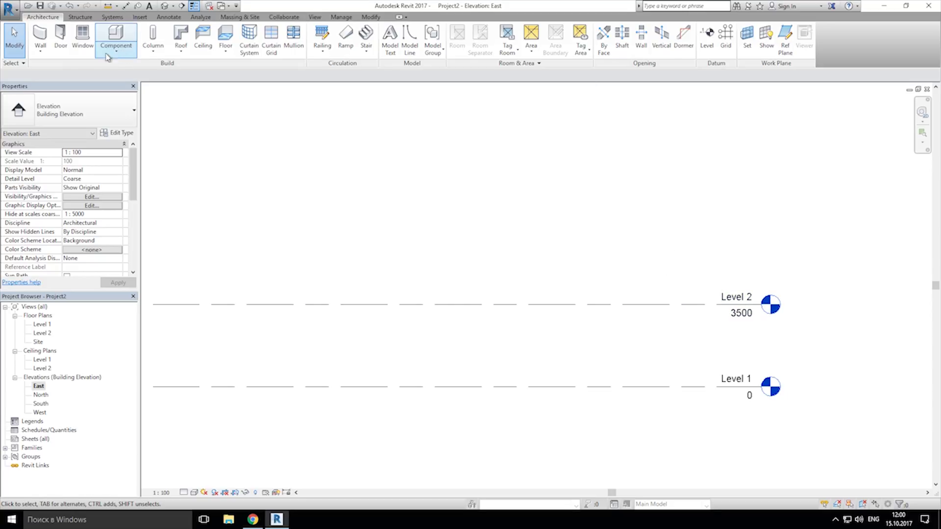
- Copy Level 2 upward 3500 to create Level 3 at 7000
{"action": "left_click", "coordinate": [474, 304]}
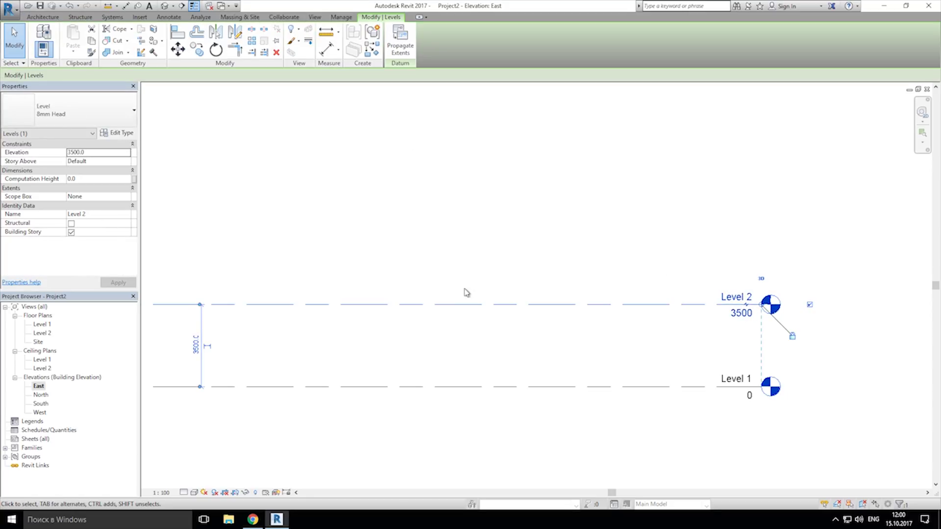
{"action": "left_click", "coordinate": [197, 49]}
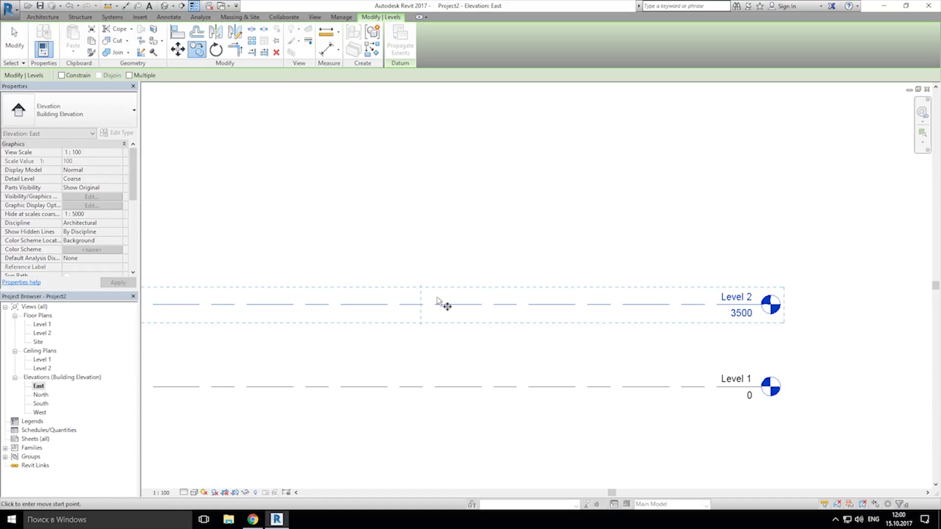
{"action": "left_click", "coordinate": [441, 304]}
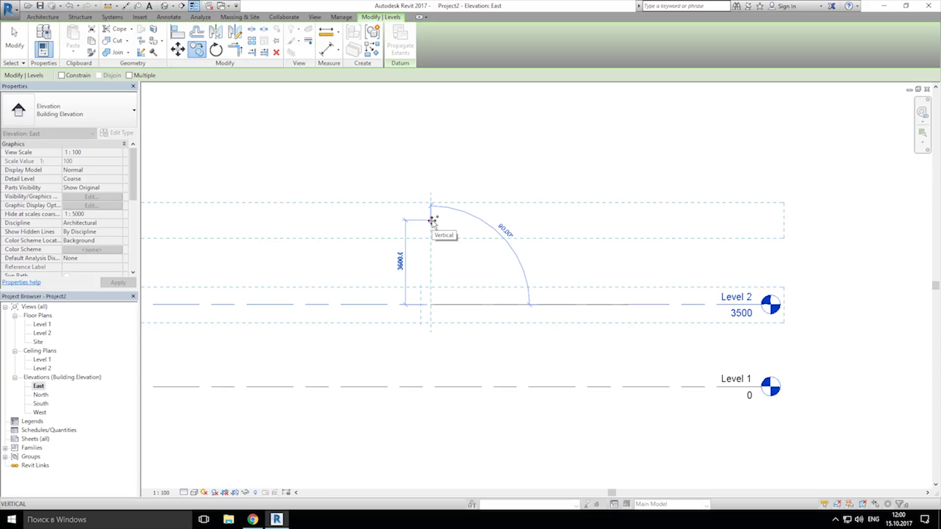
{"action": "type", "text": "3500"}
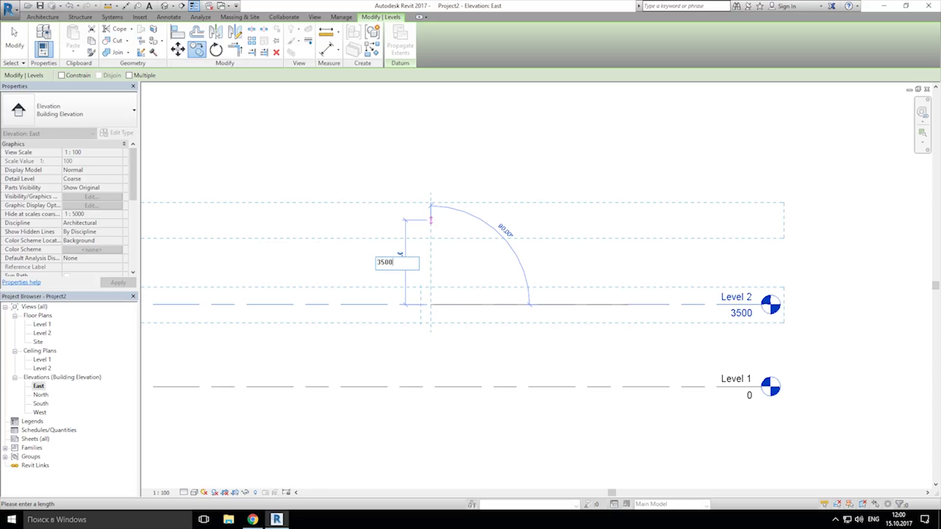
{"action": "key", "text": "Return"}
{"action": "scroll", "coordinate": [567, 210], "scroll_direction": "up", "scroll_amount": 4, "text": "ctrl"}
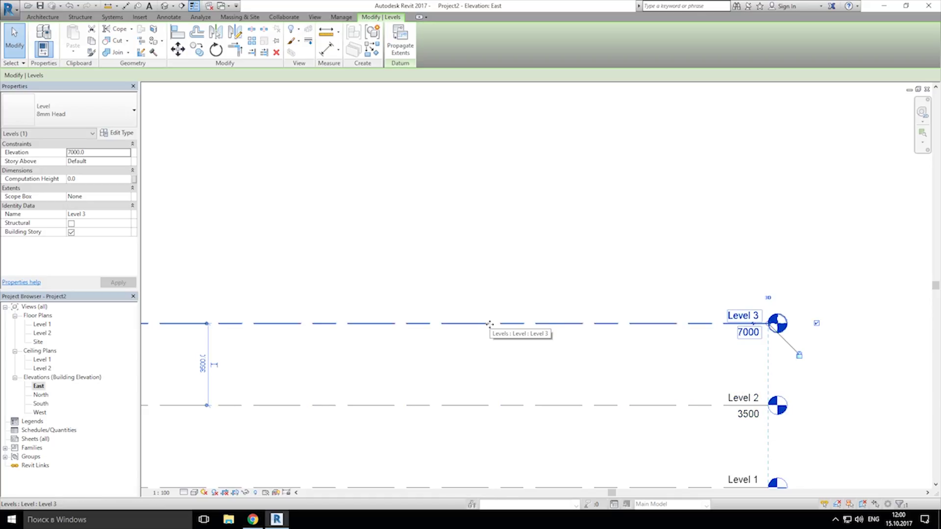
- Copy Level 3 upward 3500 with the CO command to create Level 4 at 10500
{"action": "left_click_drag", "start_coordinate": [430, 274], "coordinate": [348, 357]}
{"action": "key", "text": "c"}
{"action": "key", "text": "o"}
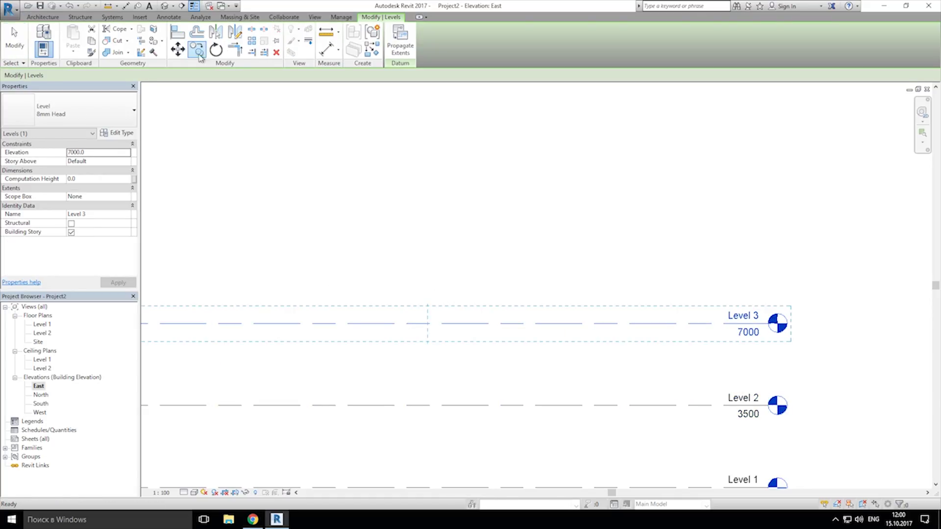
{"action": "left_click", "coordinate": [469, 265]}
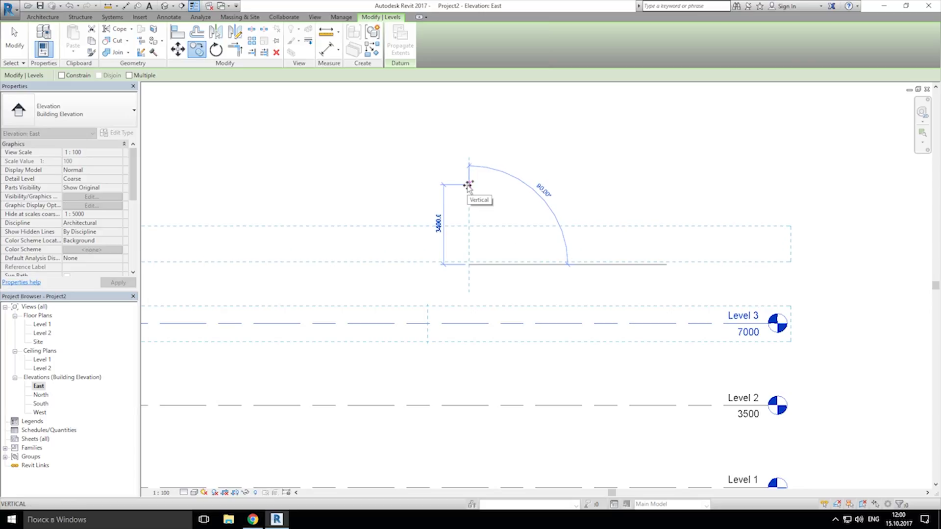
{"action": "type", "text": "35"}
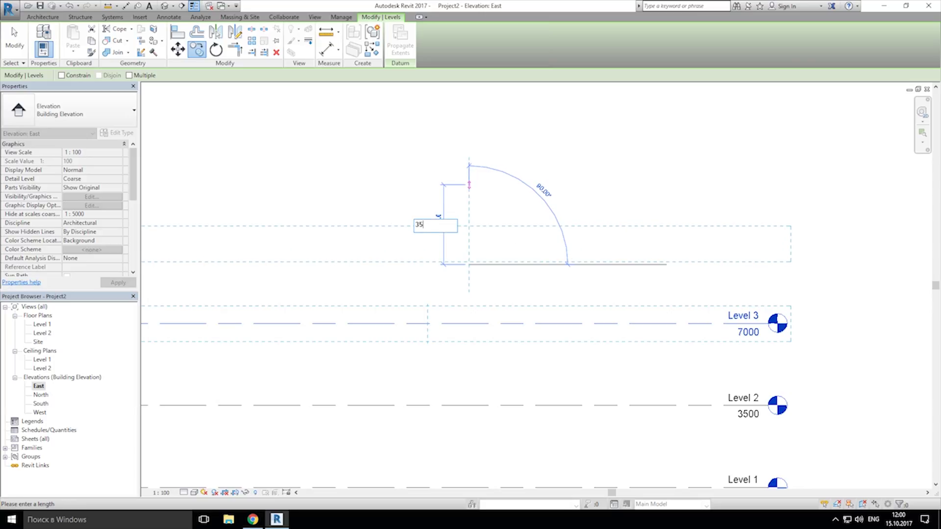
{"action": "type", "text": "00"}
{"action": "key", "text": "Return"}
{"action": "key", "text": "Escape"}
- Rename Level 4 to Roof
{"action": "left_click", "coordinate": [736, 237]}
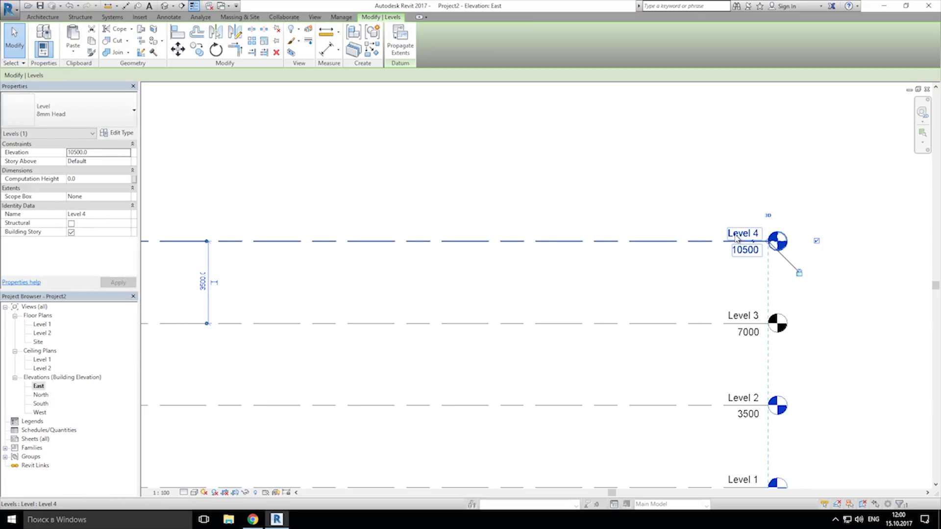
{"action": "left_click", "coordinate": [736, 236]}
{"action": "type", "text": "Roof"}
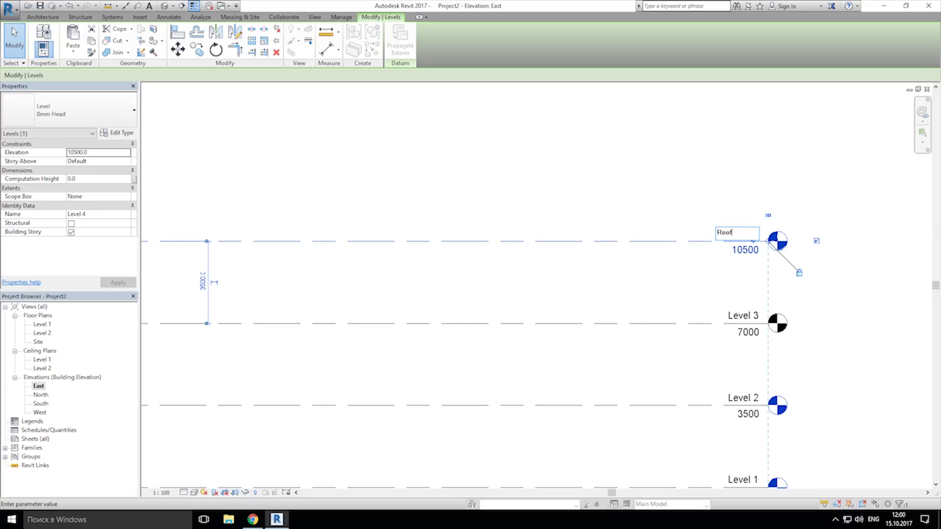
{"action": "key", "text": "Return"}
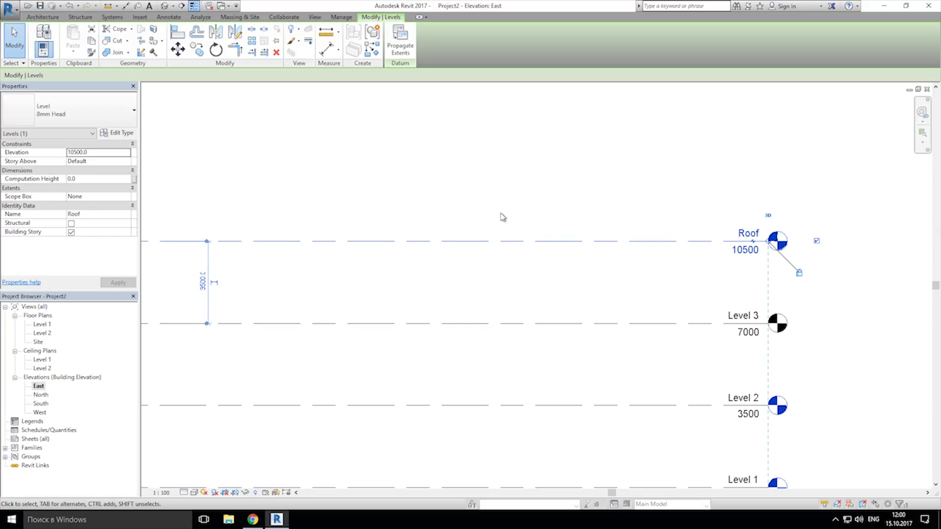
- Copy the Roof level upward 700 to create a new level at 11200
{"action": "middle_click_drag", "start_coordinate": [550, 199], "coordinate": [519, 248]}
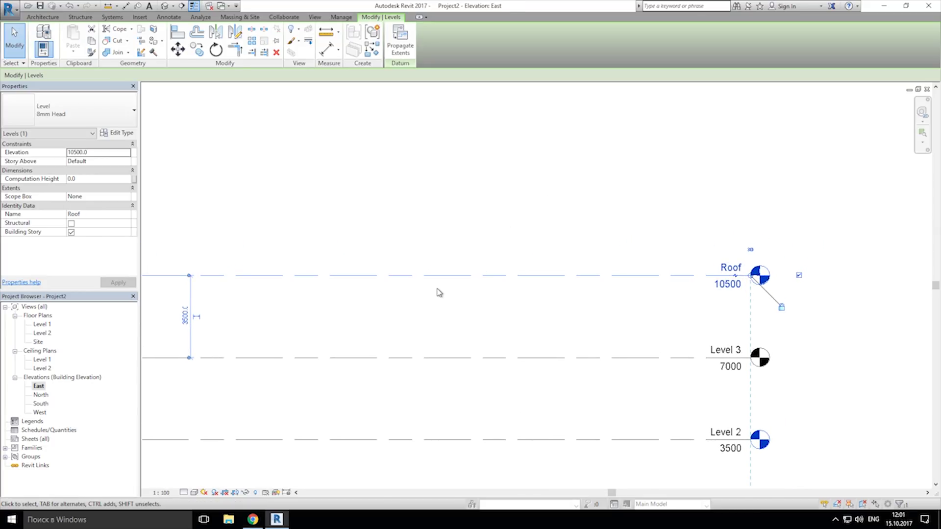
{"action": "left_click", "coordinate": [196, 49]}
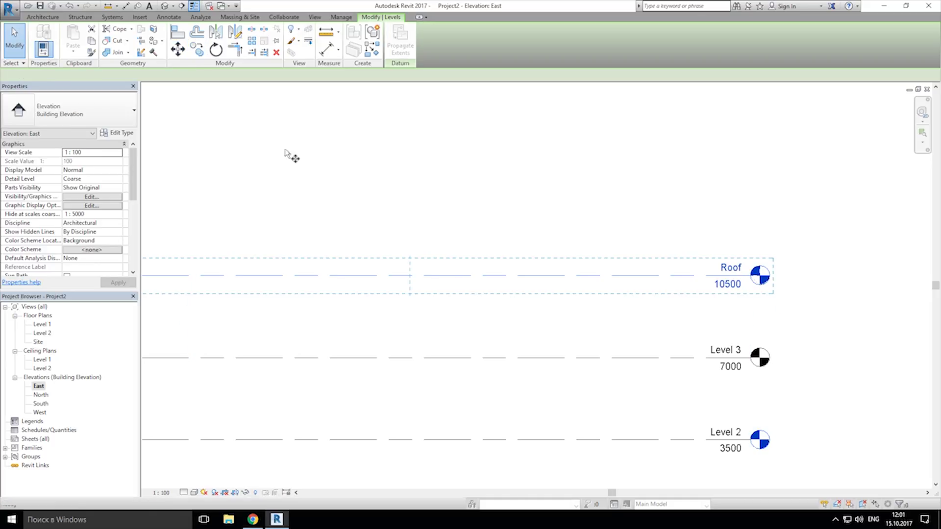
{"action": "left_click", "coordinate": [475, 278]}
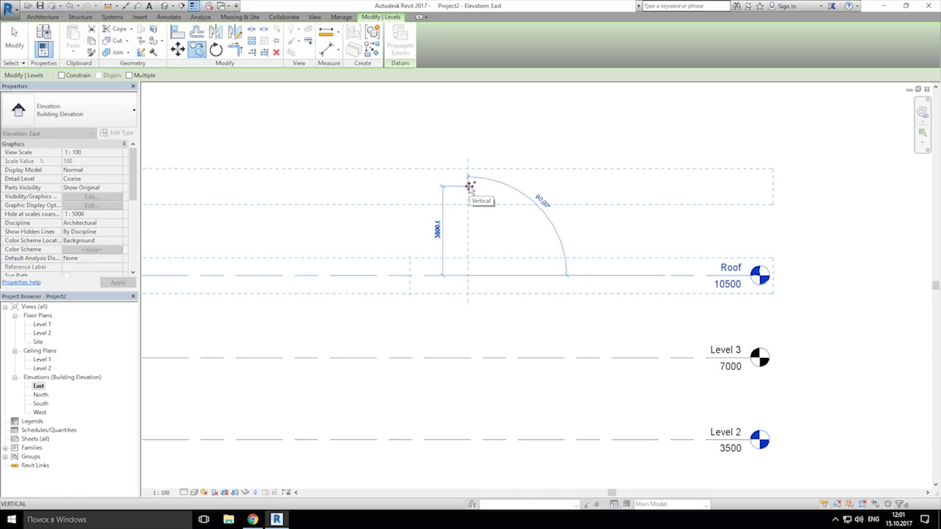
{"action": "type", "text": "7"}
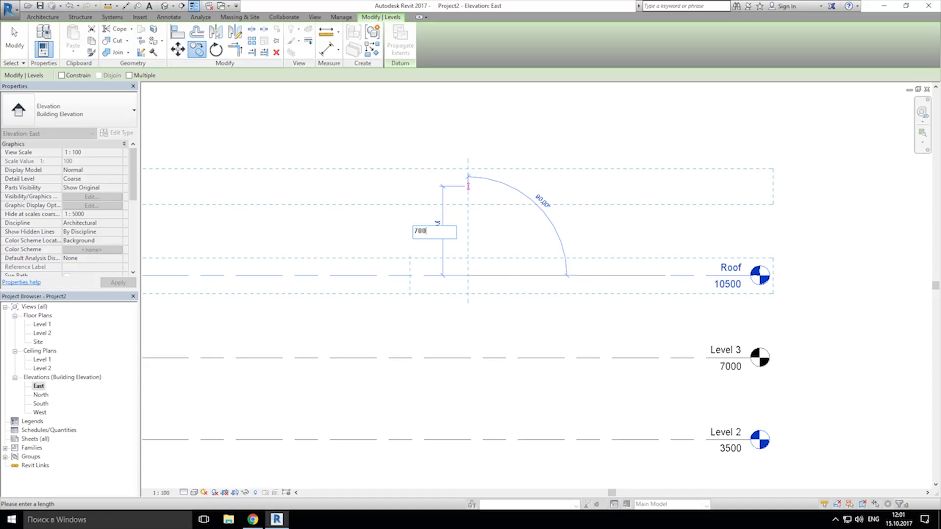
{"action": "type", "text": "00"}
{"action": "key", "text": "Return"}
- Rename the level at 11200 to Top of Roof
{"action": "left_click", "coordinate": [664, 189]}
{"action": "double_click", "coordinate": [711, 250]}
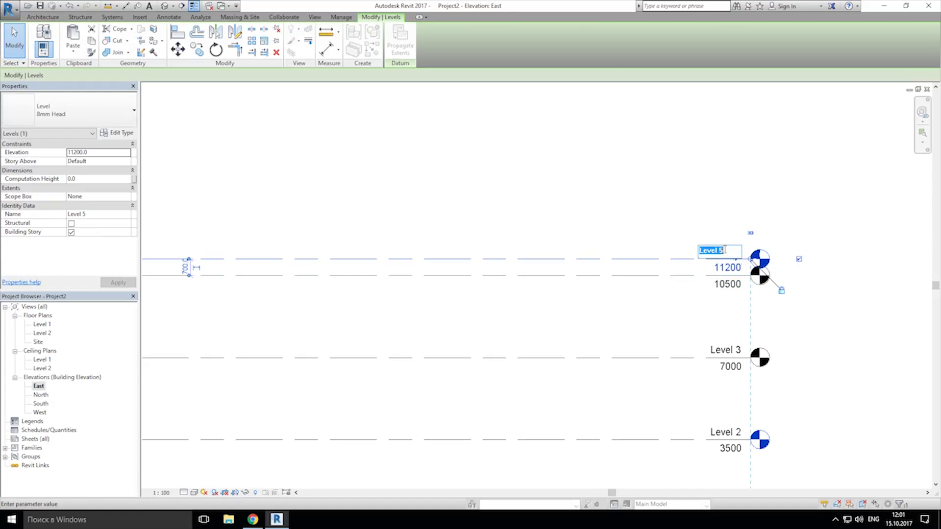
{"action": "type", "text": "Top of Roof"}
{"action": "key", "text": "Return"}
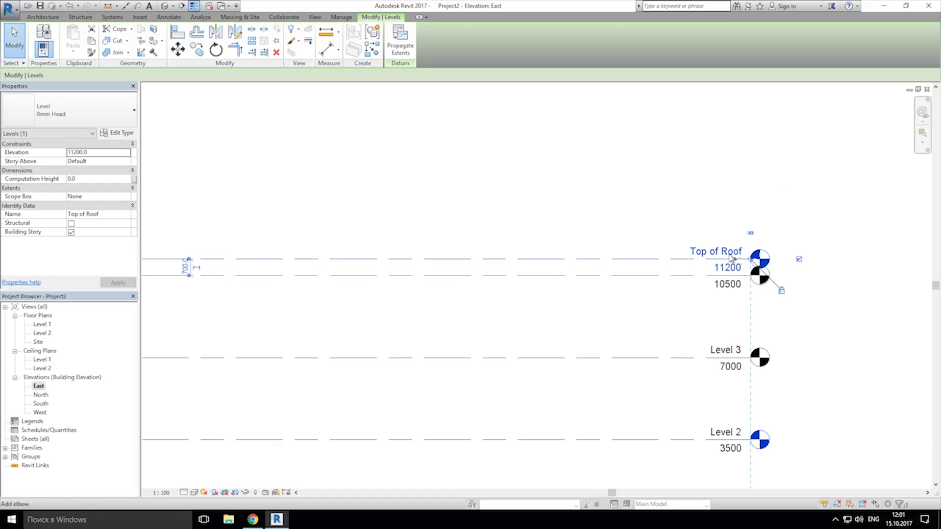
- Add an elbow to the Top of Roof level head, offsetting its label above Roof's
{"action": "left_click_drag", "start_coordinate": [734, 260], "coordinate": [749, 214]}
{"action": "left_click_drag", "start_coordinate": [722, 261], "coordinate": [750, 260]}
{"action": "left_click_drag", "start_coordinate": [756, 217], "coordinate": [757, 214]}
{"action": "left_click_drag", "start_coordinate": [751, 259], "coordinate": [706, 259]}
{"action": "key", "text": "Escape"}
{"action": "middle_click_drag", "start_coordinate": [756, 296], "coordinate": [727, 293]}
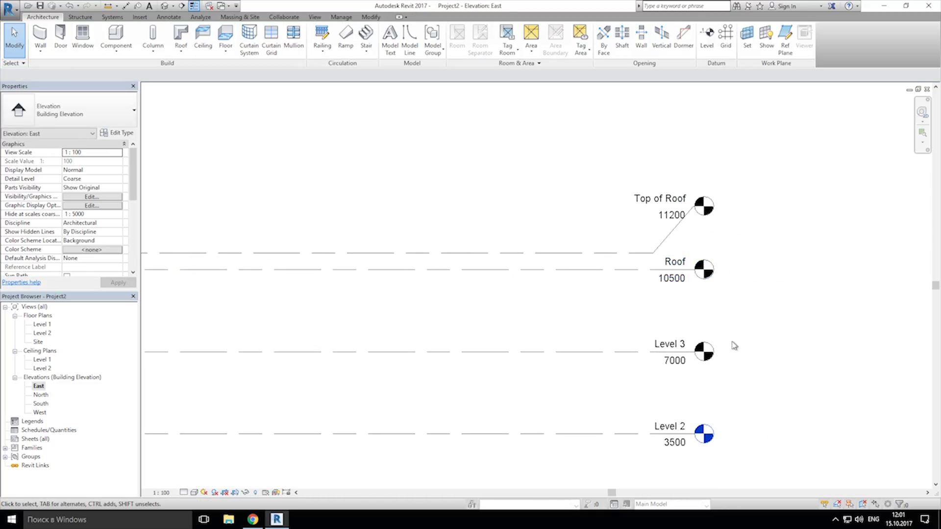
- Copy Level 1 down 1100 to create a level at -1100 and rename it Grade
{"action": "scroll", "coordinate": [731, 342], "scroll_direction": "down", "scroll_amount": 5, "text": "ctrl"}
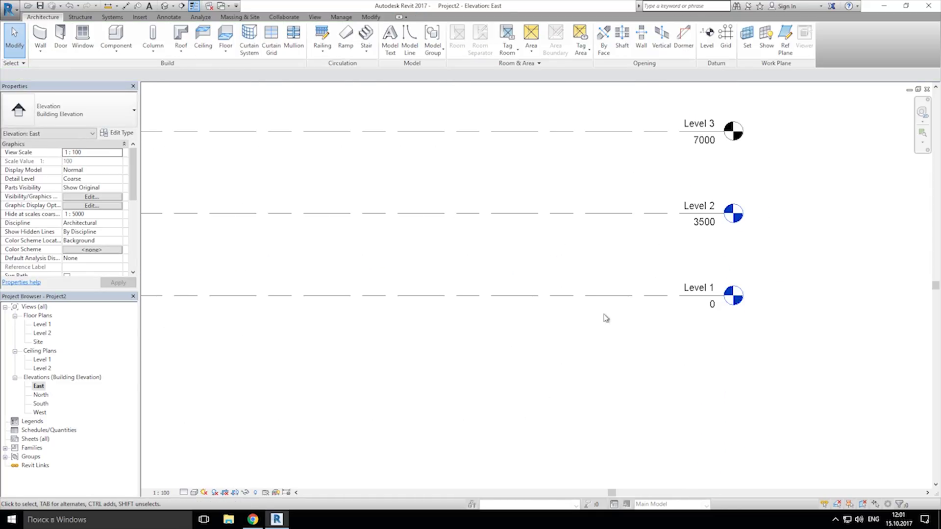
{"action": "left_click_drag", "start_coordinate": [410, 278], "coordinate": [364, 367]}
{"action": "left_click", "coordinate": [196, 49]}
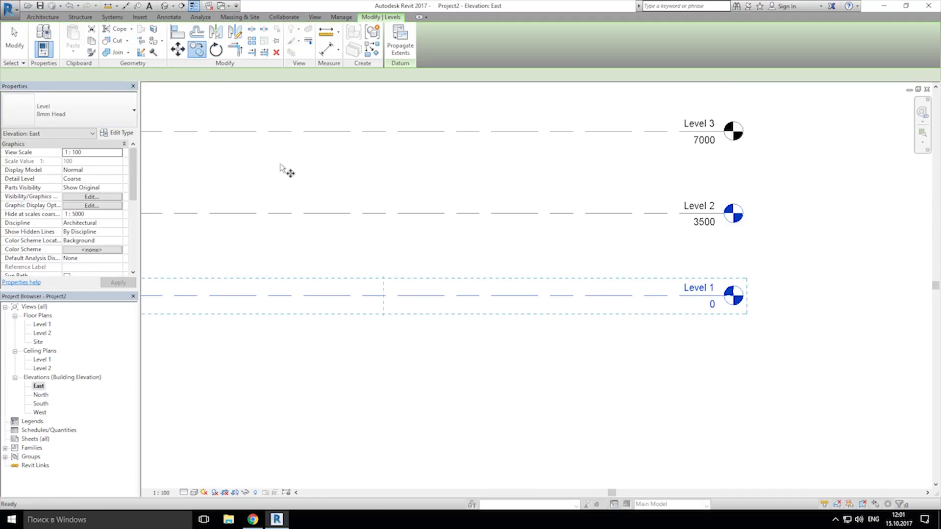
{"action": "left_click", "coordinate": [421, 321]}
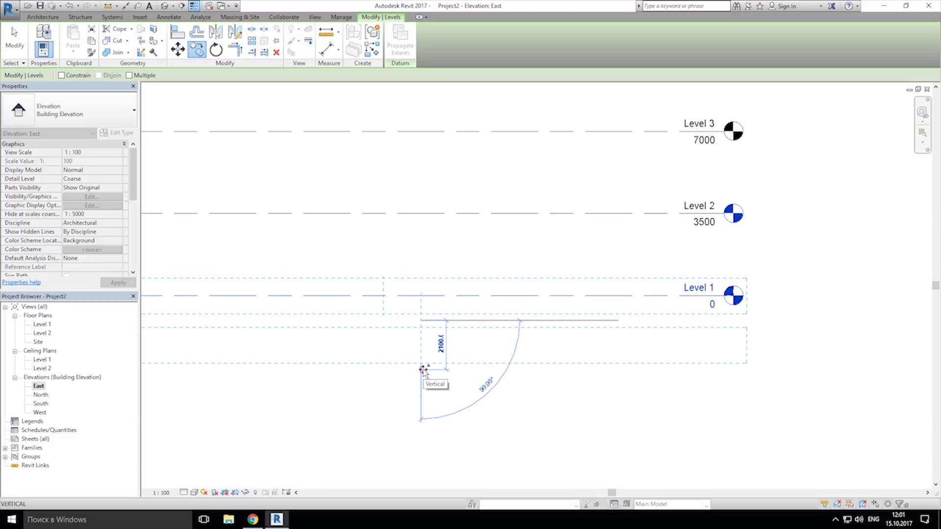
{"action": "type", "text": "1"}
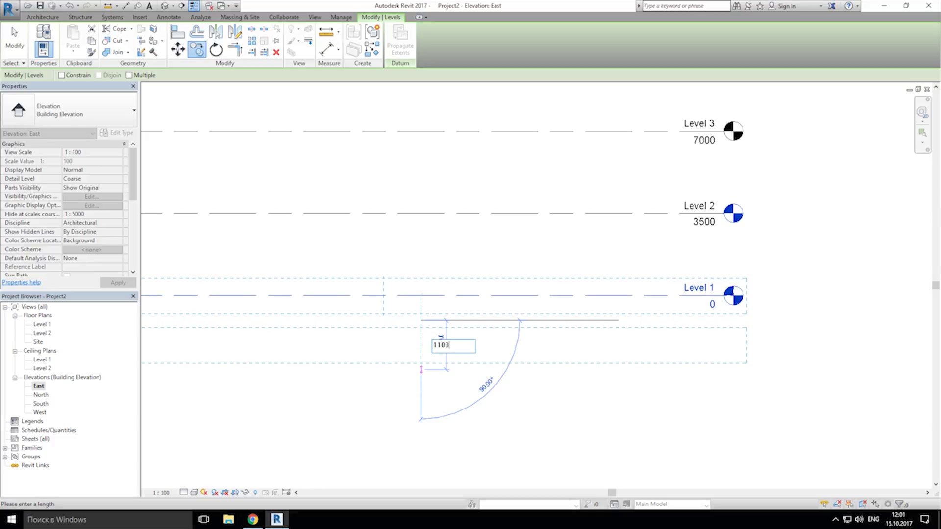
{"action": "type", "text": "100"}
{"action": "key", "text": "Return"}
{"action": "key", "text": "Escape"}
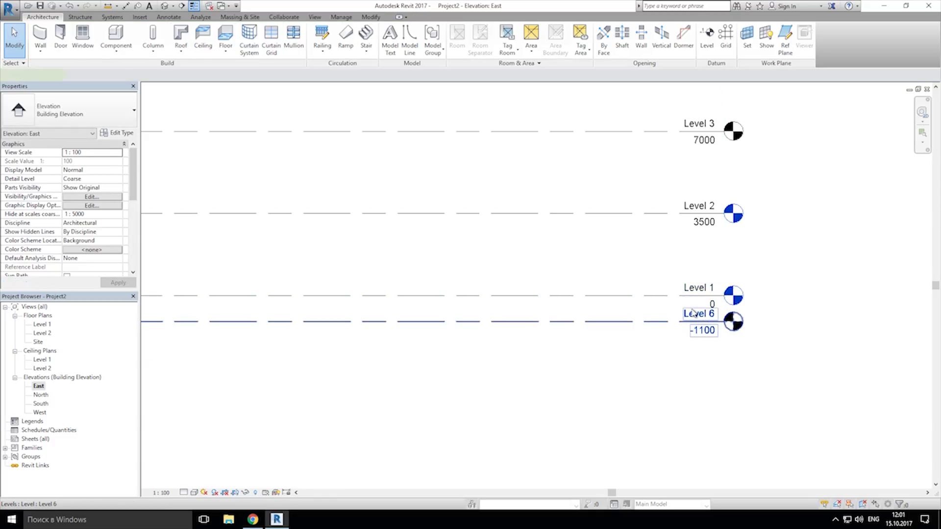
{"action": "double_click", "coordinate": [693, 313]}
{"action": "type", "text": "Grade"}
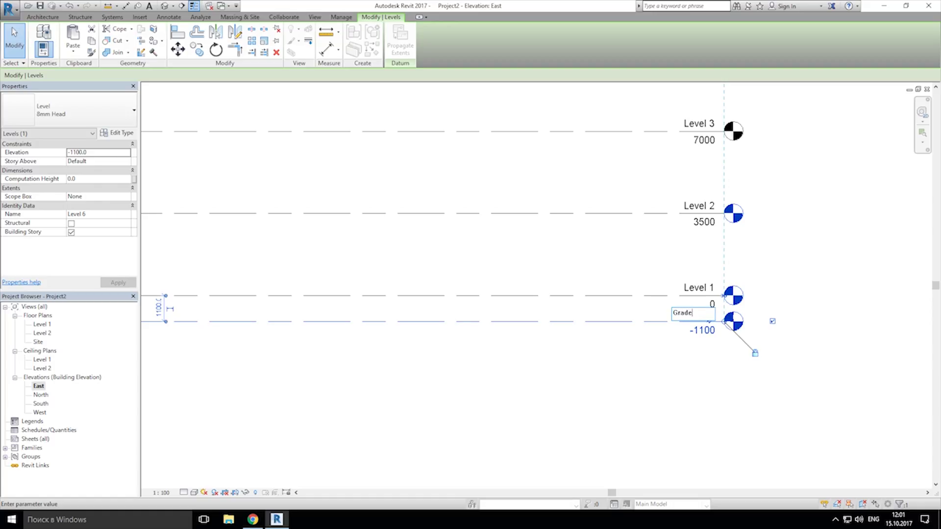
{"action": "key", "text": "Return"}
- Copy Grade 1300 downward to -2400 and rename the new level Basement
{"action": "left_click", "coordinate": [196, 50]}
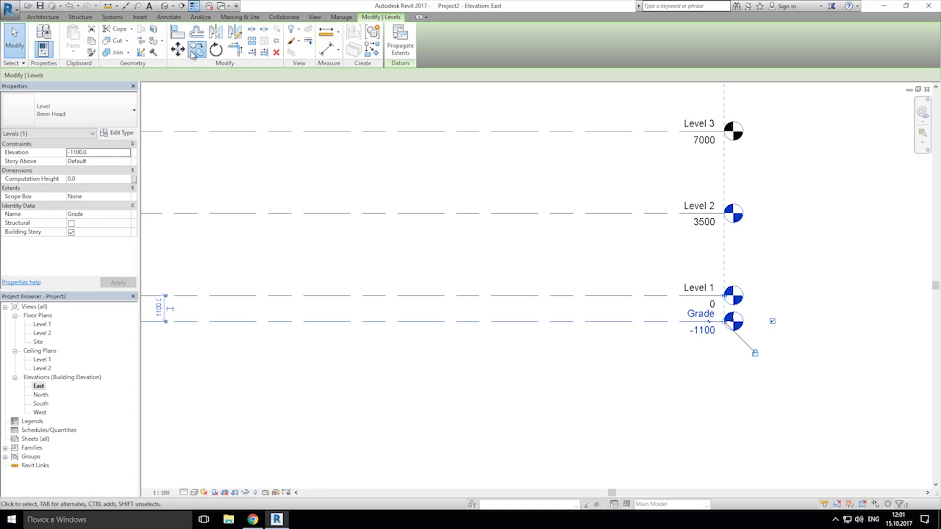
{"action": "left_click", "coordinate": [367, 322]}
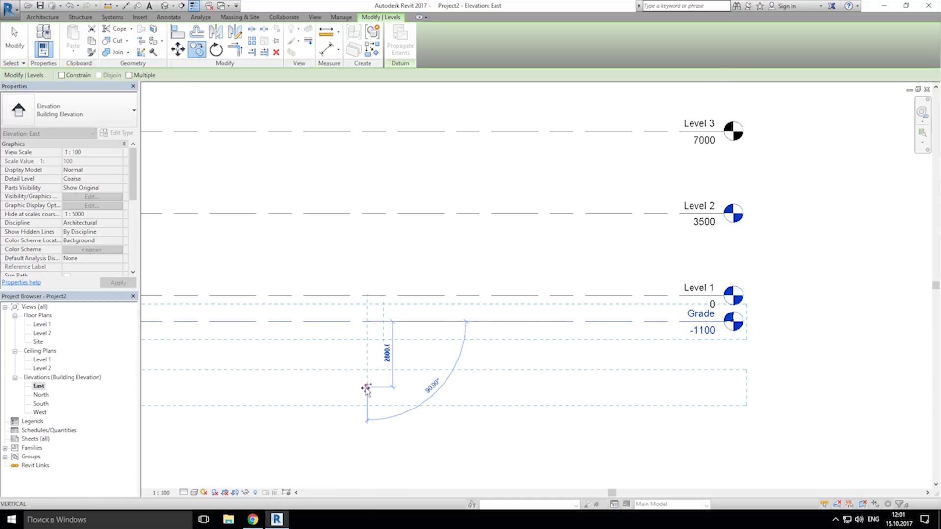
{"action": "type", "text": "1300"}
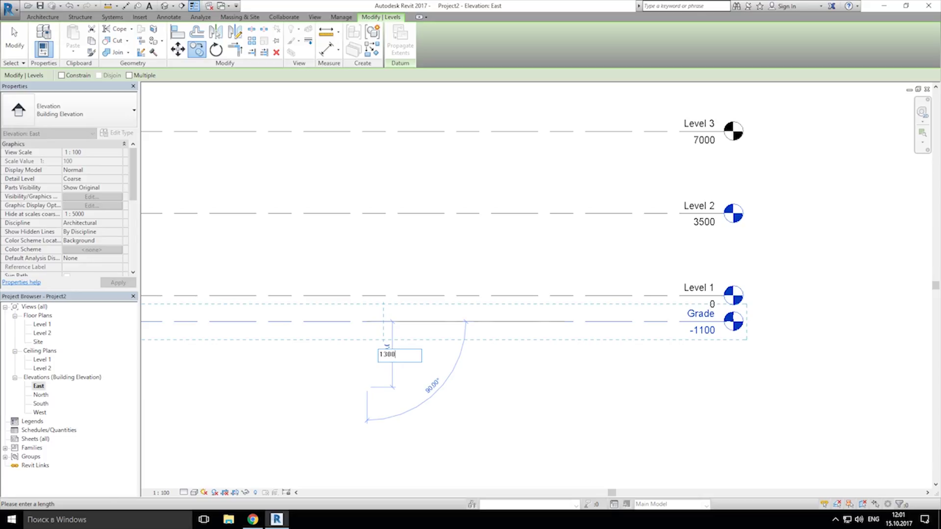
{"action": "key", "text": "Return"}
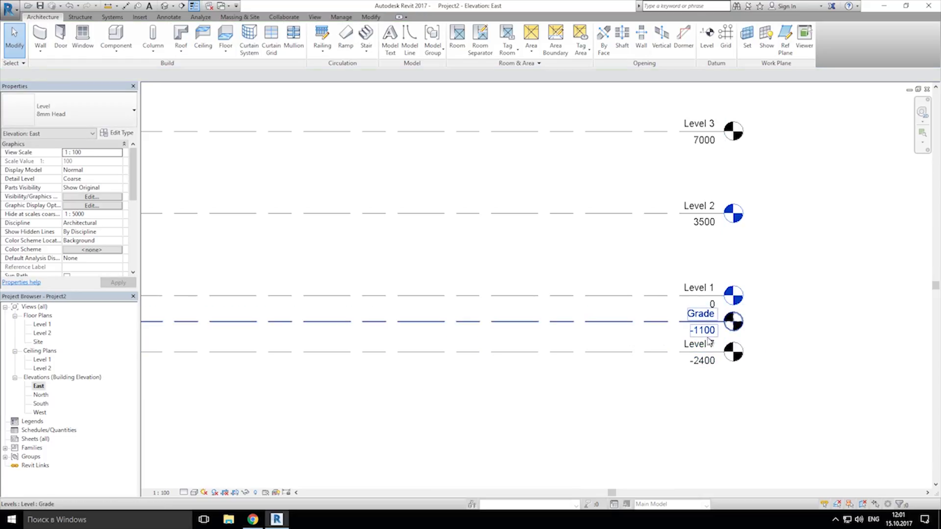
{"action": "left_click", "coordinate": [684, 343]}
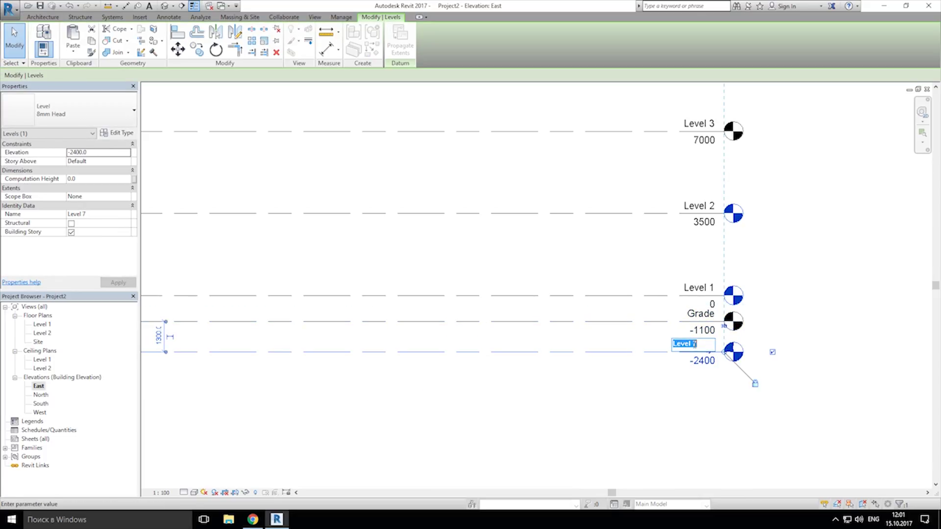
{"action": "type", "text": "Basement"}
{"action": "key", "text": "Return"}
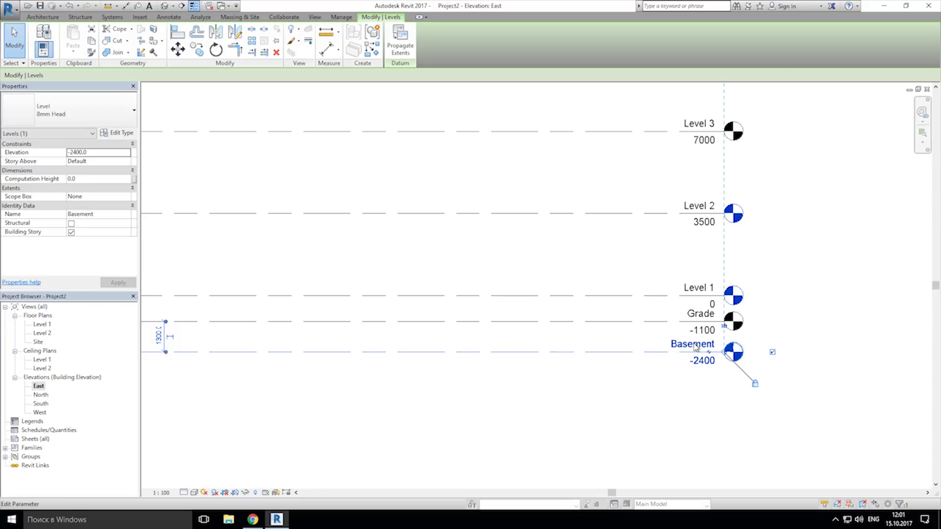
- Inspect each level head from Basement and Grade up through Level 3, Roof and Top of Roof
{"action": "left_click", "coordinate": [705, 435]}
{"action": "left_click", "coordinate": [737, 352]}
{"action": "left_click", "coordinate": [739, 316]}
{"action": "middle_click_drag", "start_coordinate": [740, 308], "coordinate": [639, 385]}
{"action": "left_click", "coordinate": [632, 208]}
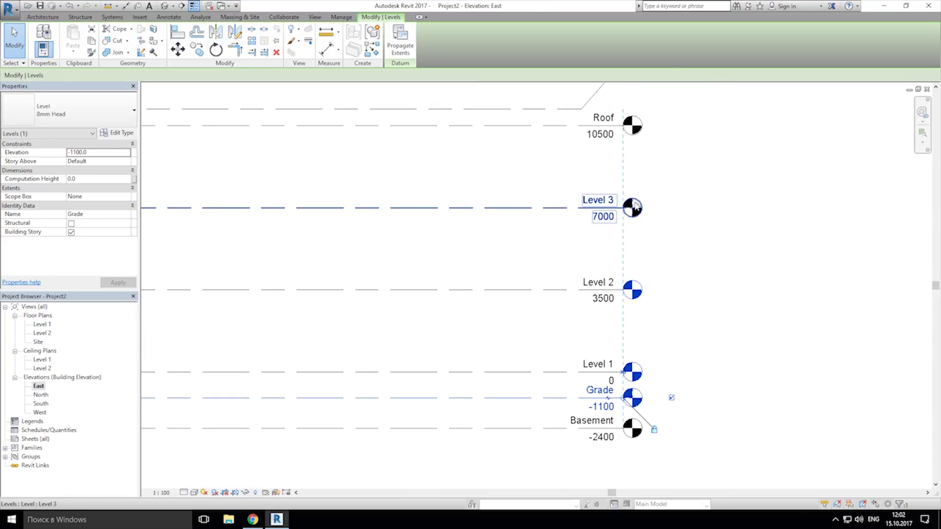
{"action": "left_click", "coordinate": [632, 125]}
{"action": "middle_click_drag", "start_coordinate": [685, 196], "coordinate": [684, 322]}
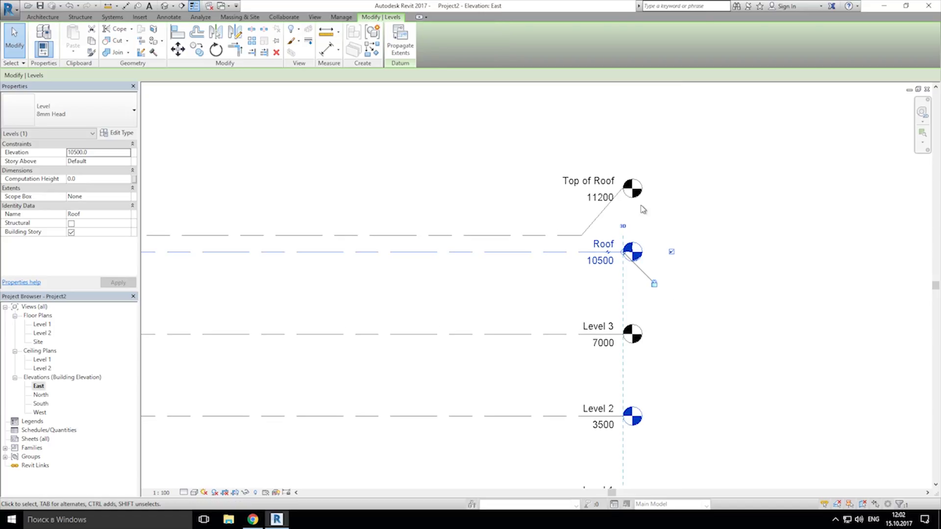
{"action": "key", "text": "Escape"}
{"action": "left_click", "coordinate": [636, 193]}
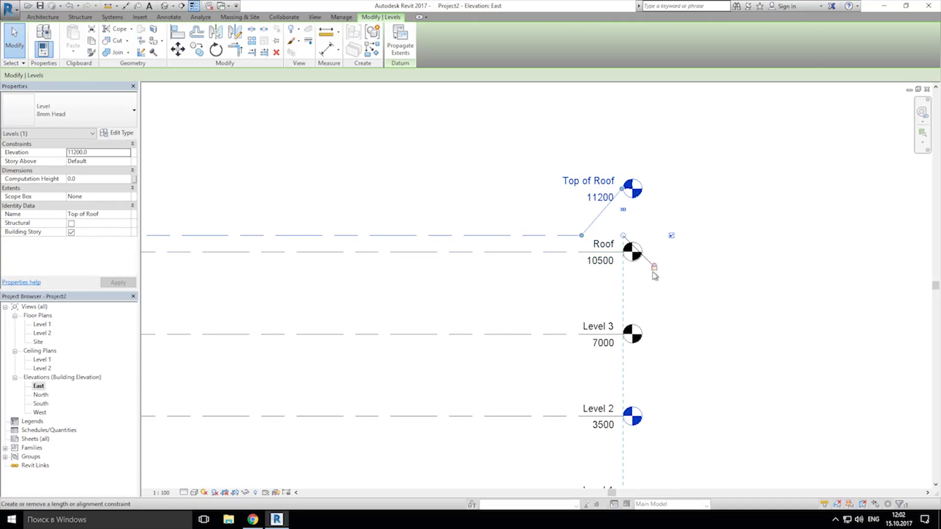
{"action": "key", "text": "Escape"}
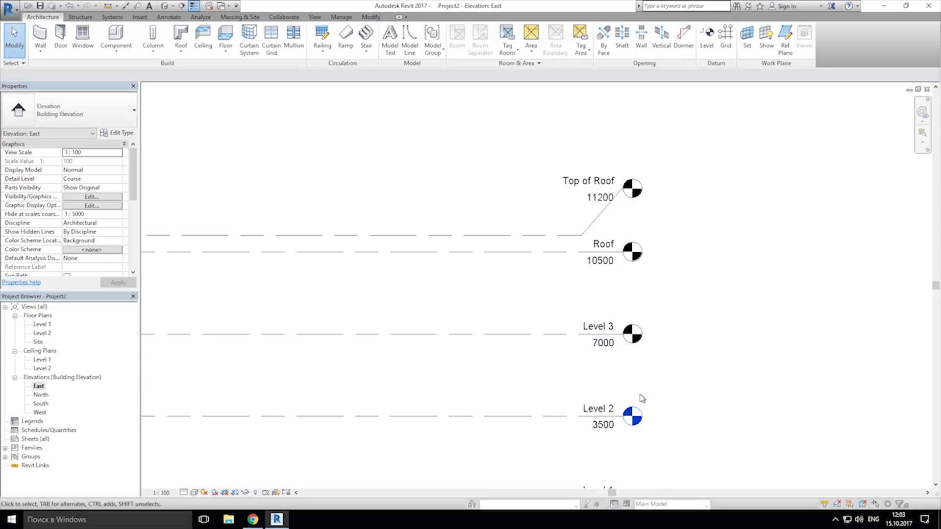
- Review Level 1, Grade and Basement, then box-select Level 3, Roof and Top of Roof together
{"action": "middle_click_drag", "start_coordinate": [436, 469], "coordinate": [457, 379]}
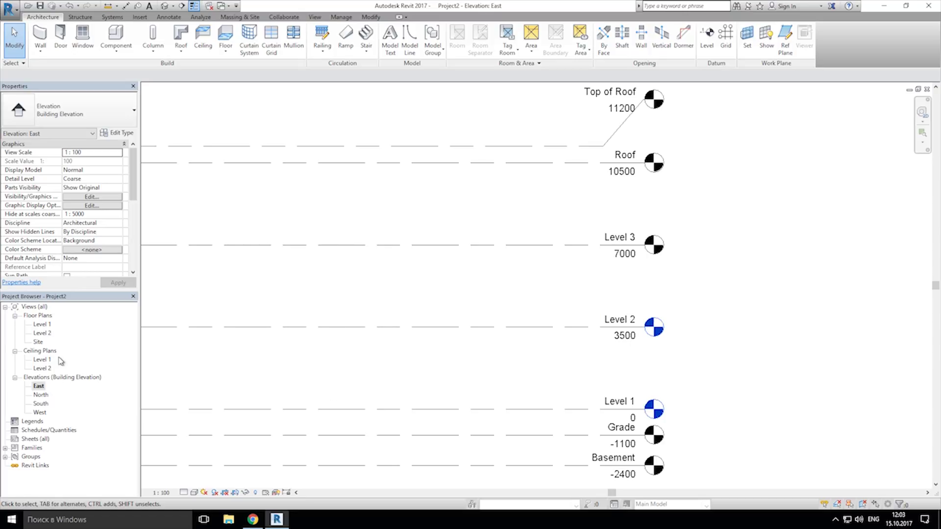
{"action": "left_click", "coordinate": [43, 332]}
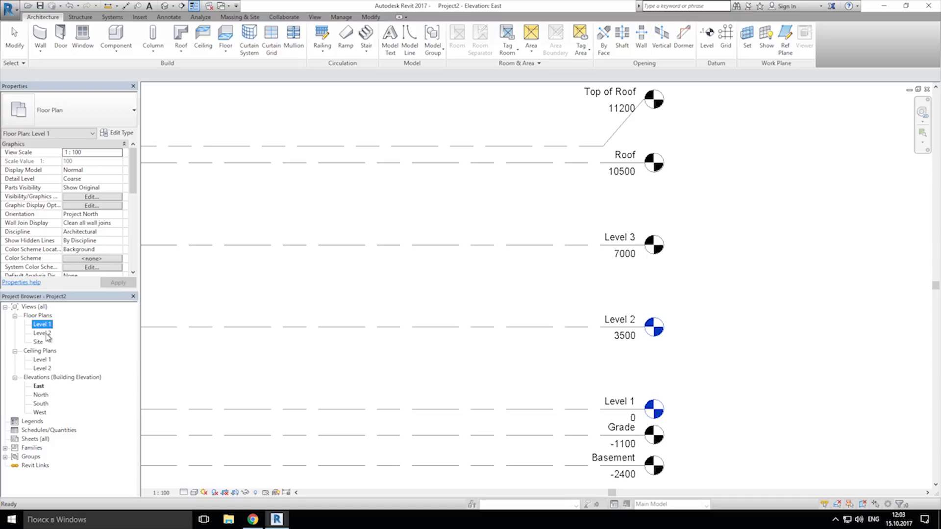
{"action": "left_click", "coordinate": [667, 405]}
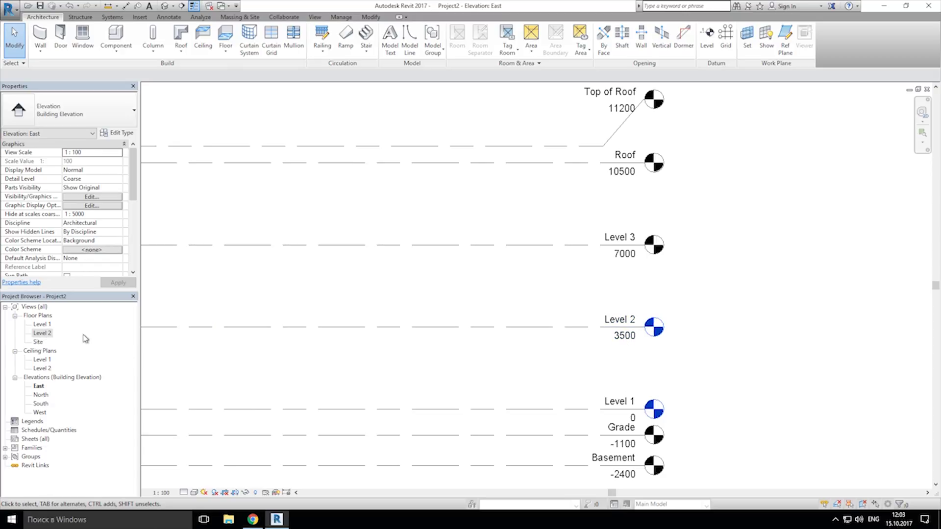
{"action": "middle_click_drag", "start_coordinate": [643, 309], "coordinate": [638, 373]}
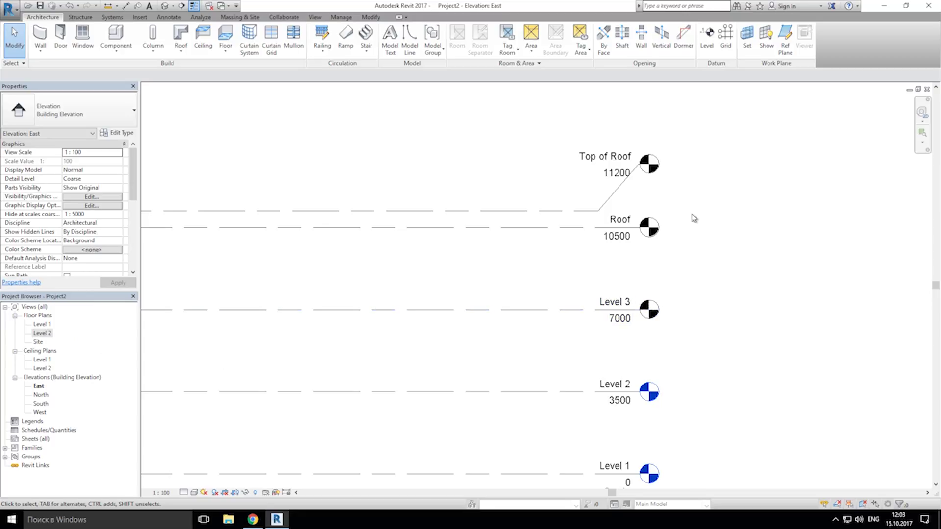
{"action": "left_click_drag", "start_coordinate": [708, 137], "coordinate": [567, 363]}
{"action": "middle_click_drag", "start_coordinate": [666, 380], "coordinate": [740, 191]}
{"action": "left_click", "coordinate": [740, 191]}
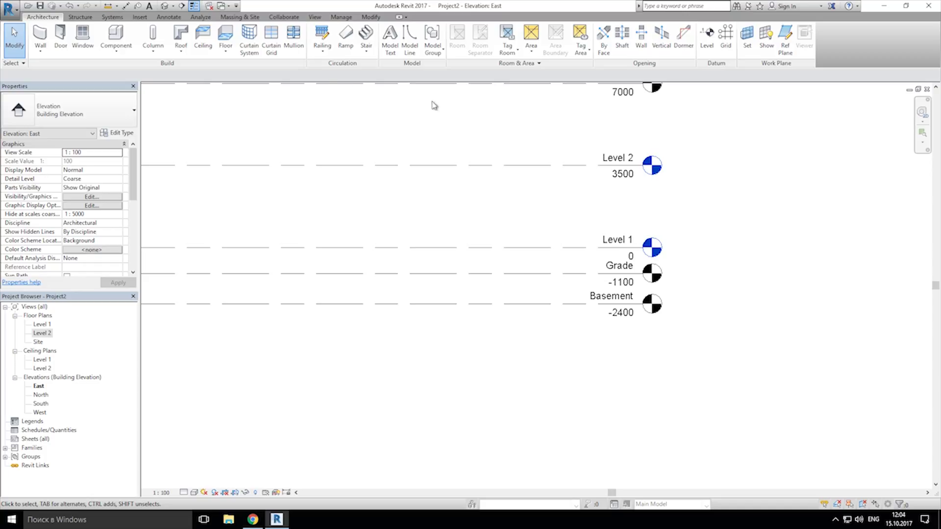
- Create floor plans for Basement, Grade, Level 3, Roof and Top of Roof via View > Plan Views > Floor Plan
{"action": "left_click", "coordinate": [317, 17]}
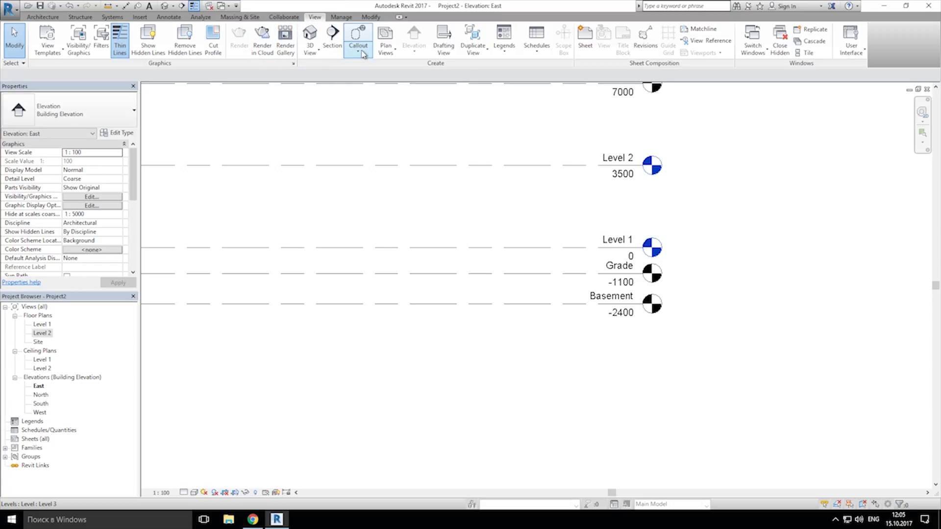
{"action": "left_click", "coordinate": [384, 51]}
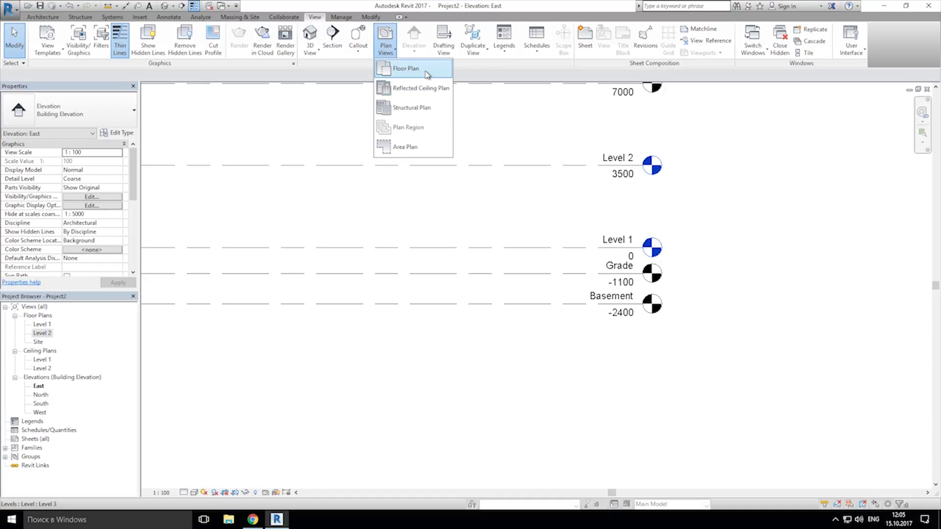
{"action": "left_click", "coordinate": [431, 75]}
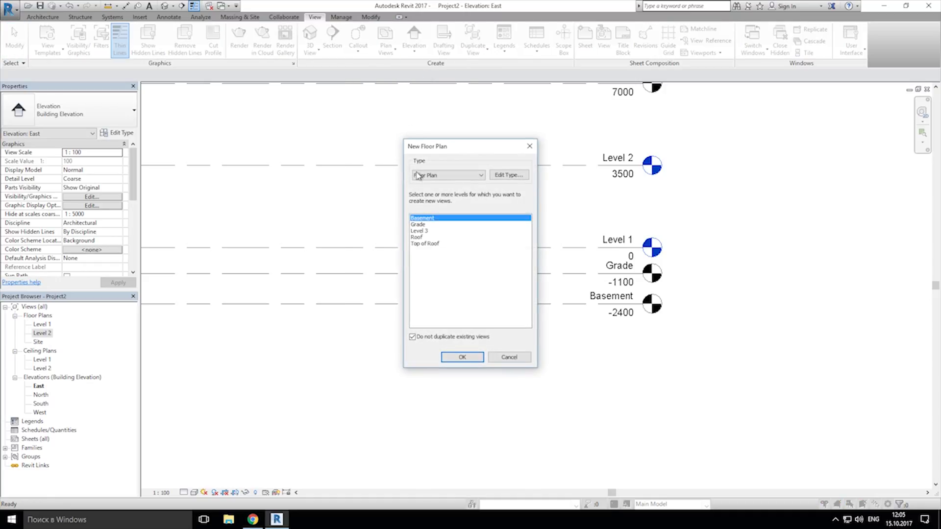
{"action": "left_click", "coordinate": [429, 245], "text": "shift"}
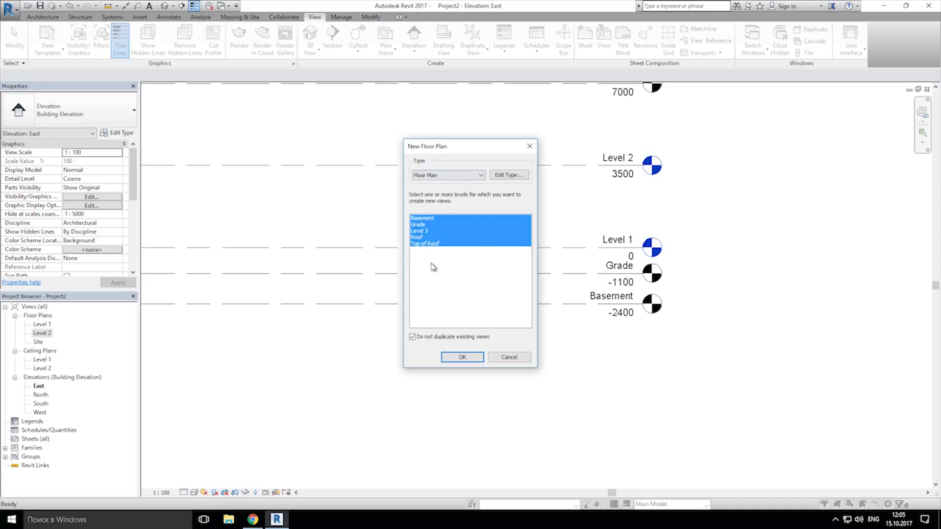
{"action": "left_click", "coordinate": [466, 357]}
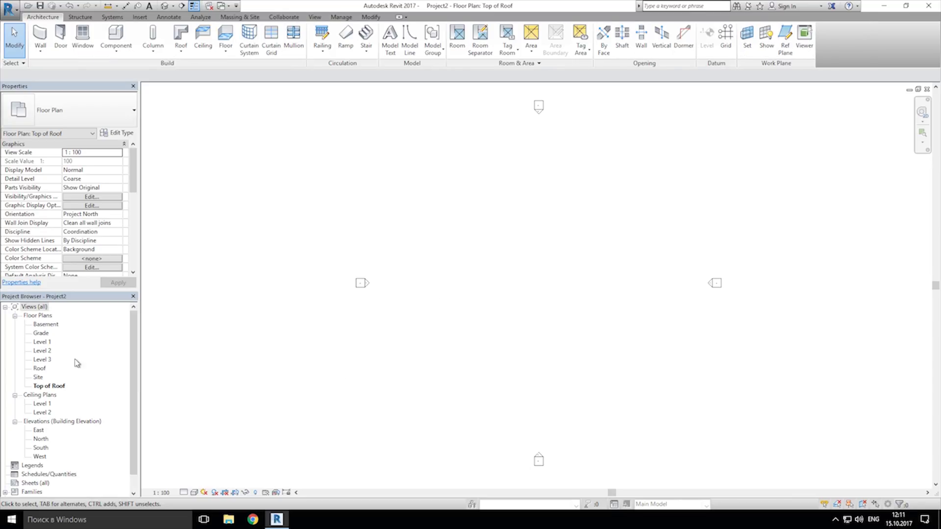
- In the Basement floor plan, start a structural wall of type Generic - 300mm Masonry
{"action": "double_click", "coordinate": [47, 324]}
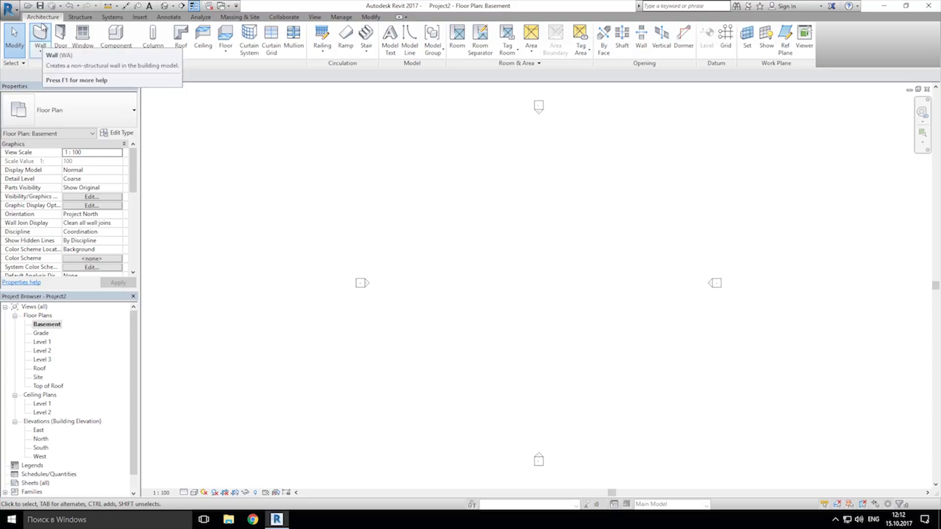
{"action": "left_click", "coordinate": [41, 51]}
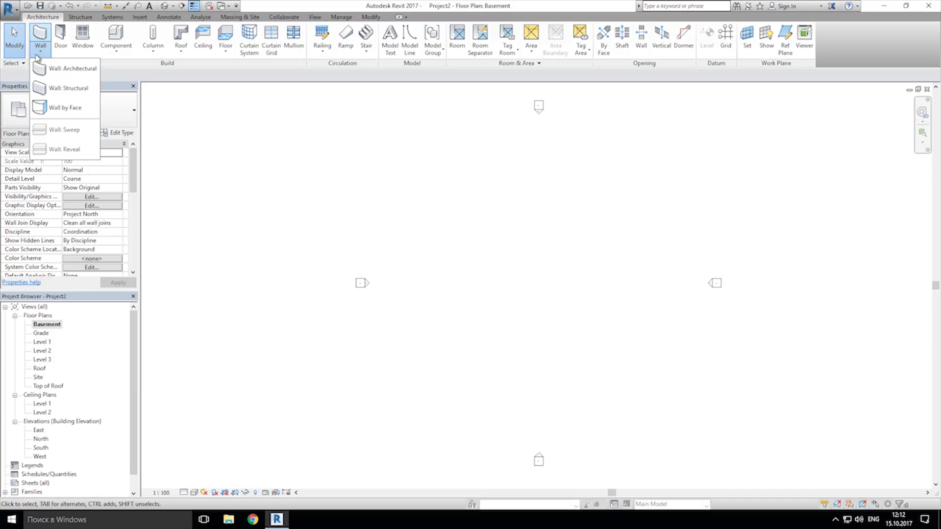
{"action": "left_click", "coordinate": [71, 88]}
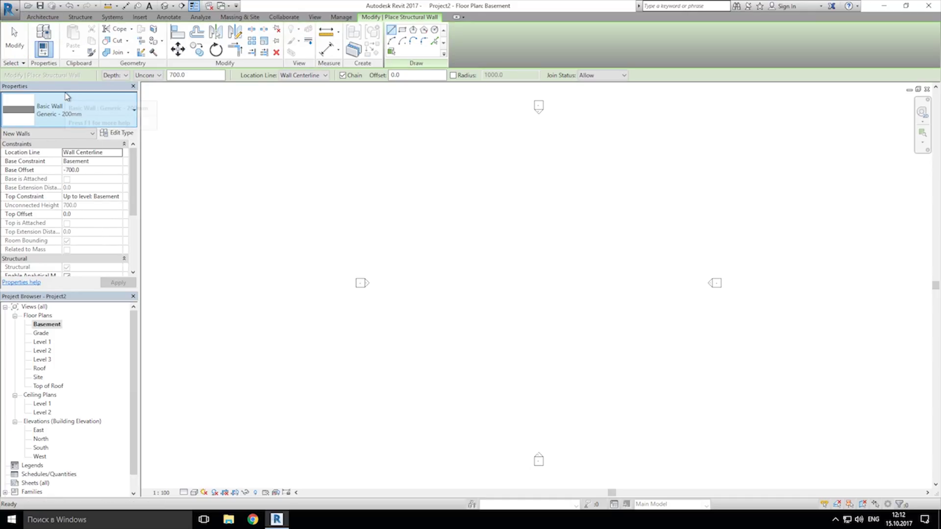
{"action": "left_click", "coordinate": [84, 115]}
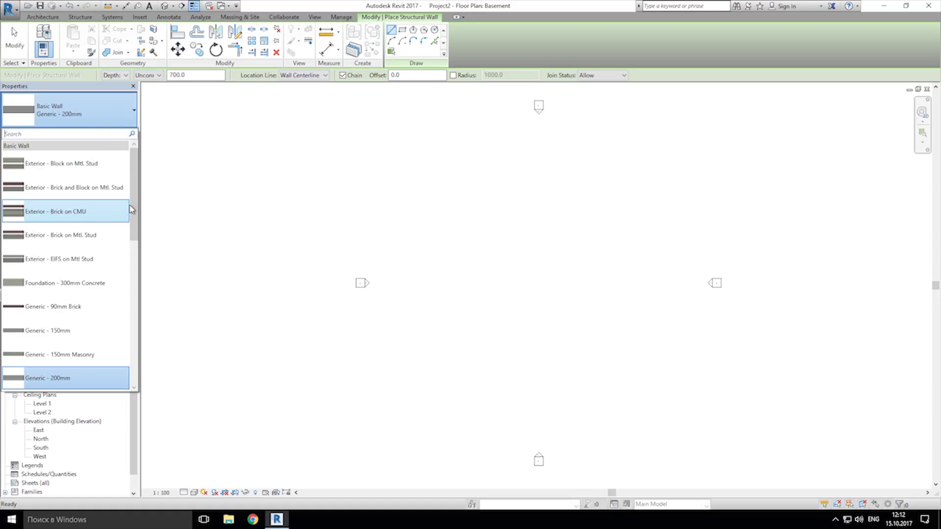
{"action": "left_click_drag", "start_coordinate": [133, 210], "coordinate": [133, 224]}
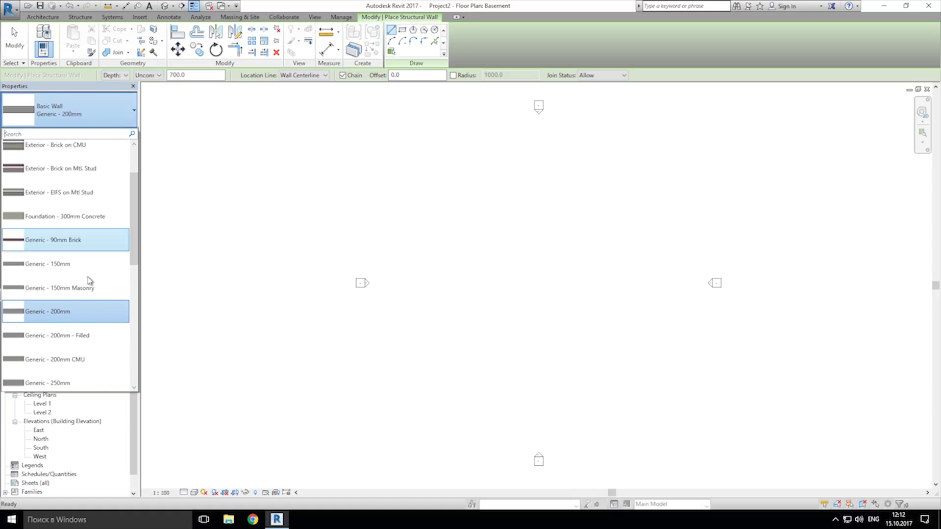
{"action": "scroll", "coordinate": [96, 309], "scroll_direction": "down", "scroll_amount": 2}
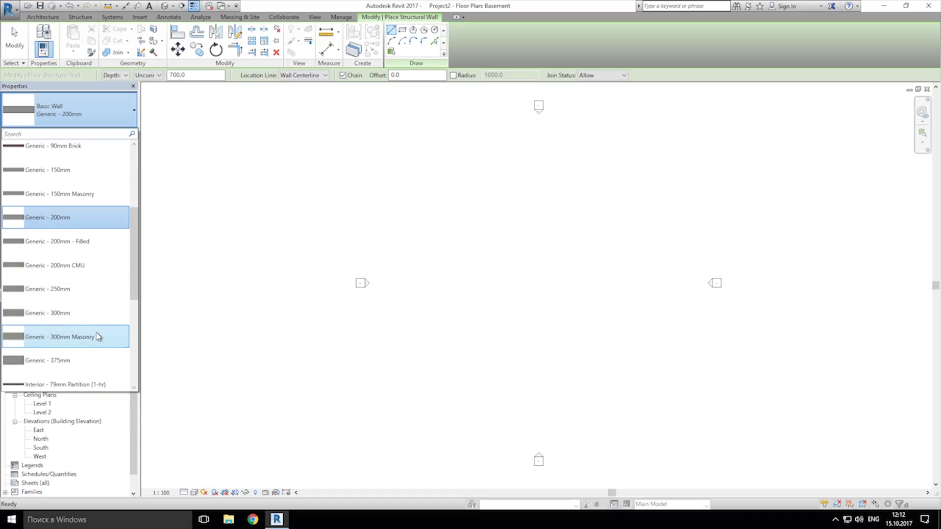
{"action": "left_click", "coordinate": [98, 337]}
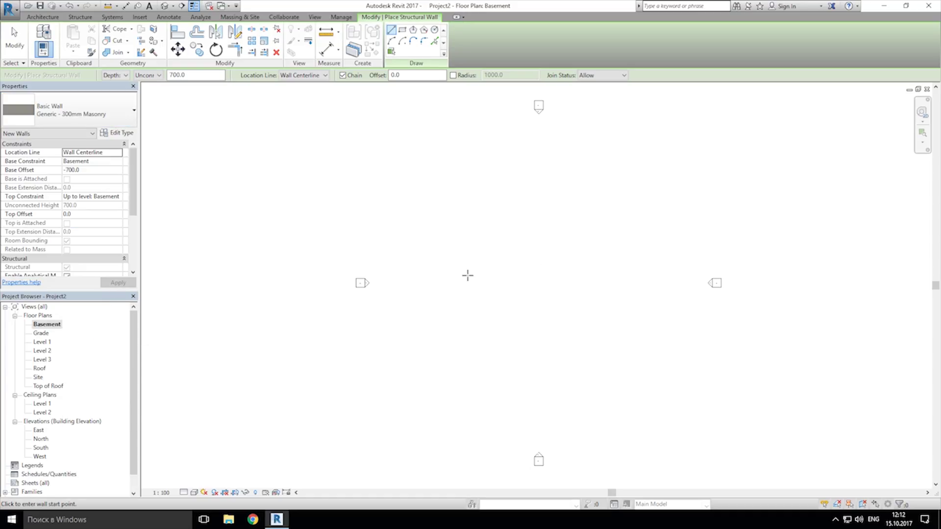
- Set the wall to Depth, Unconnected 700, Finish Face: Exterior, and place its start point
{"action": "left_click", "coordinate": [124, 76]}
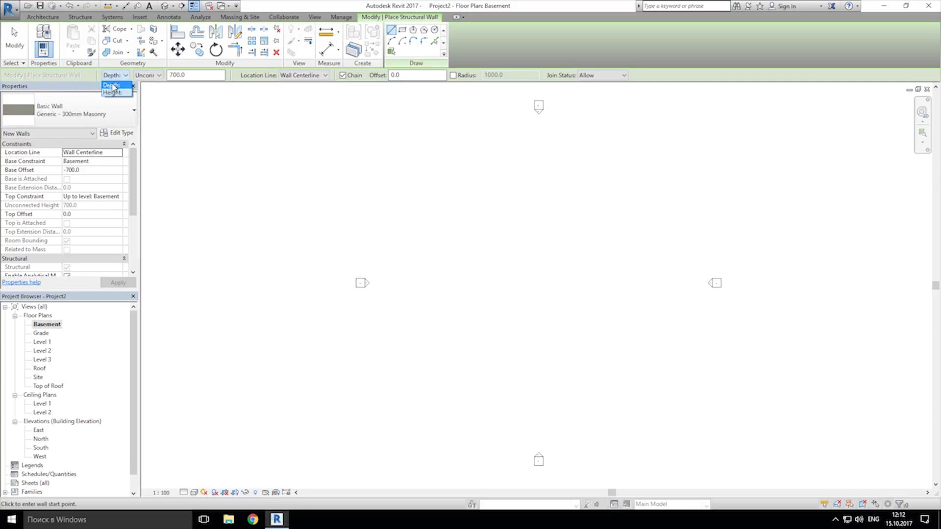
{"action": "left_click", "coordinate": [111, 86]}
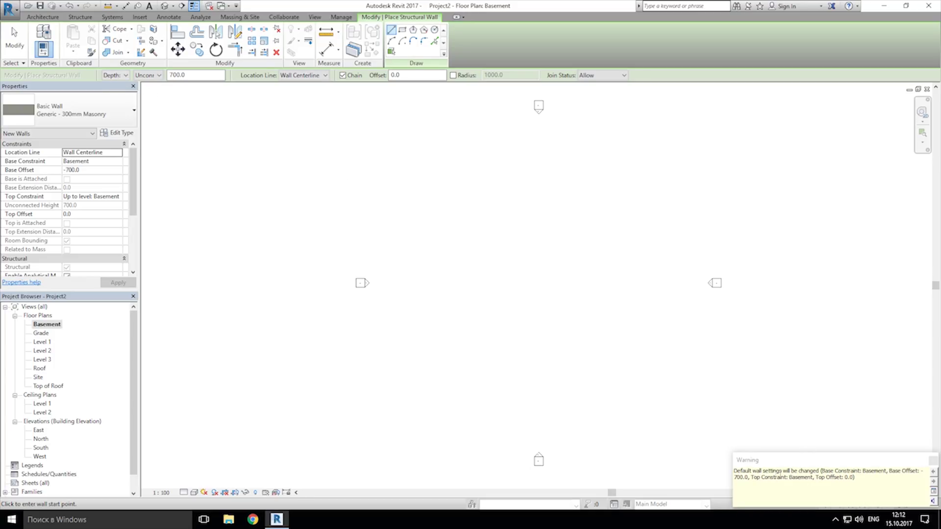
{"action": "left_click", "coordinate": [931, 459]}
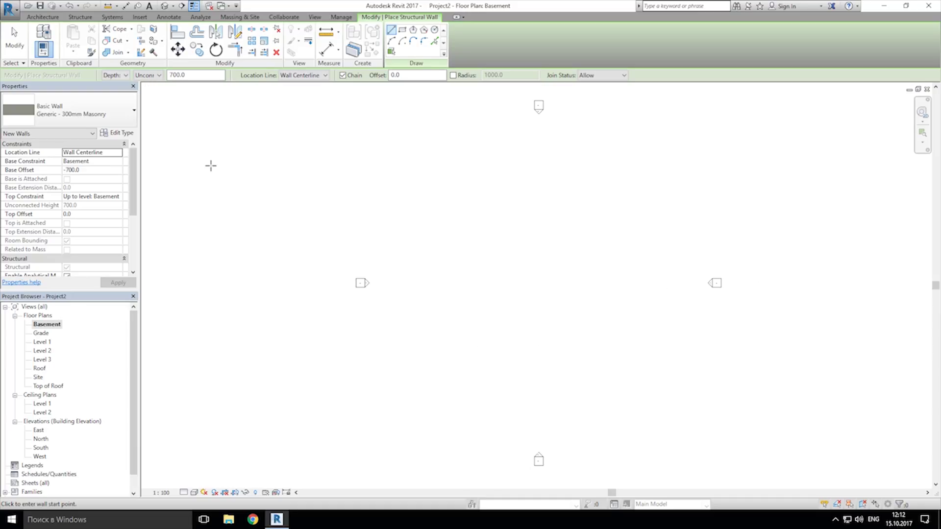
{"action": "left_click", "coordinate": [149, 76]}
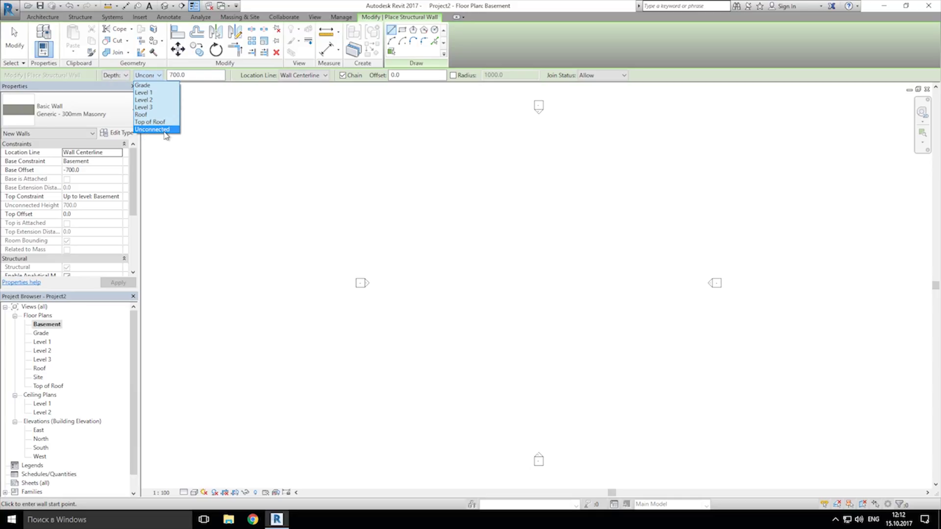
{"action": "left_click", "coordinate": [158, 76]}
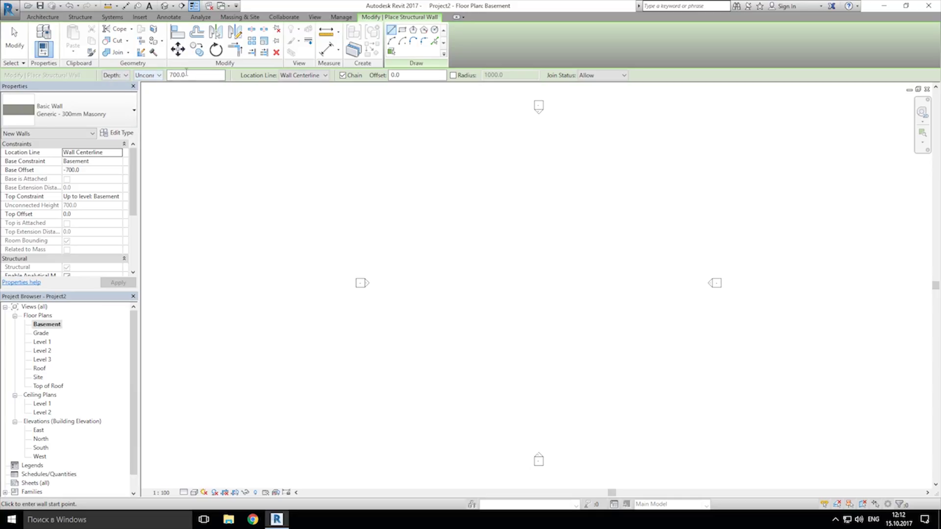
{"action": "left_click", "coordinate": [324, 76]}
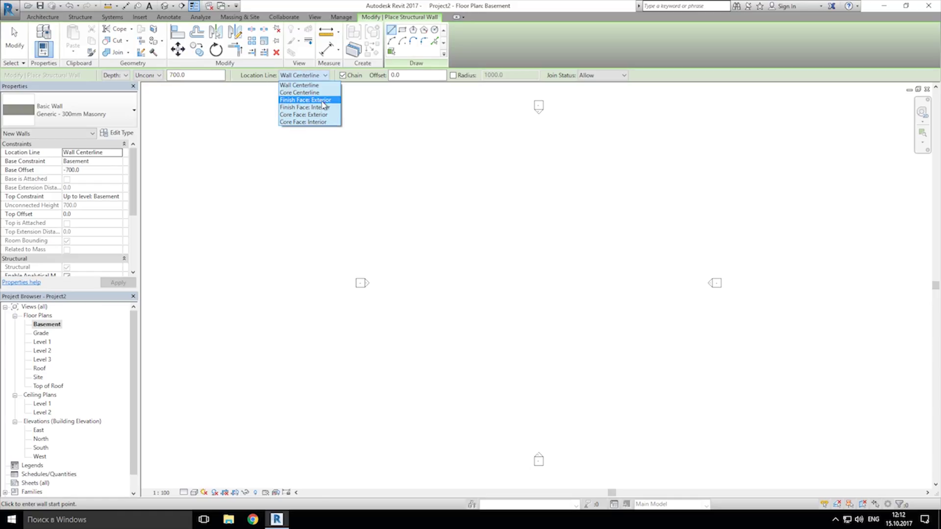
{"action": "left_click", "coordinate": [314, 100]}
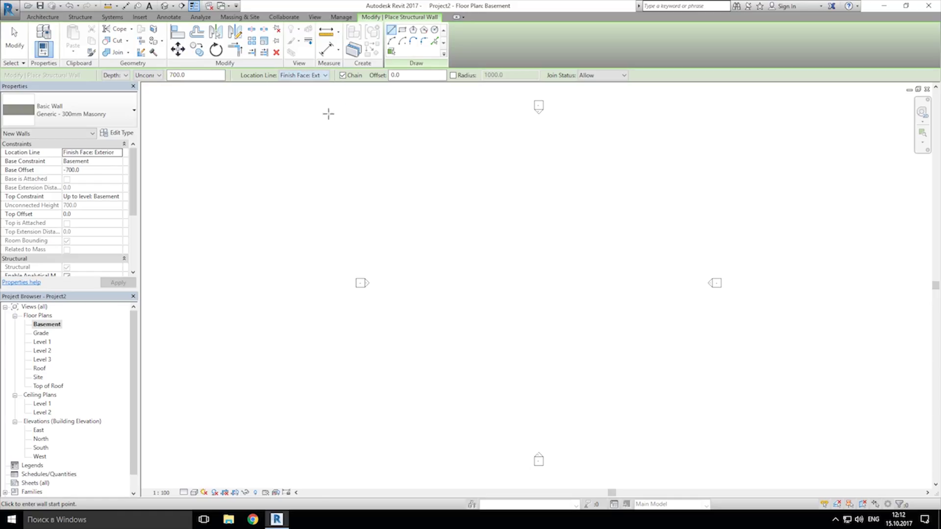
{"action": "left_click", "coordinate": [418, 266]}
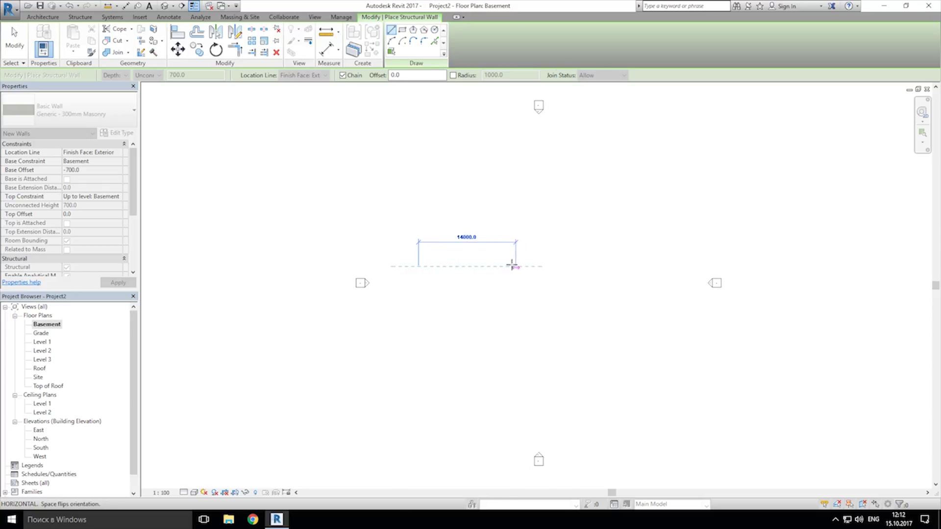
- Chain four basement walls of 26000, 5600, 26000 and 5600 into a closed rectangle, then exit
{"action": "scroll", "coordinate": [512, 264], "scroll_direction": "up", "scroll_amount": 3}
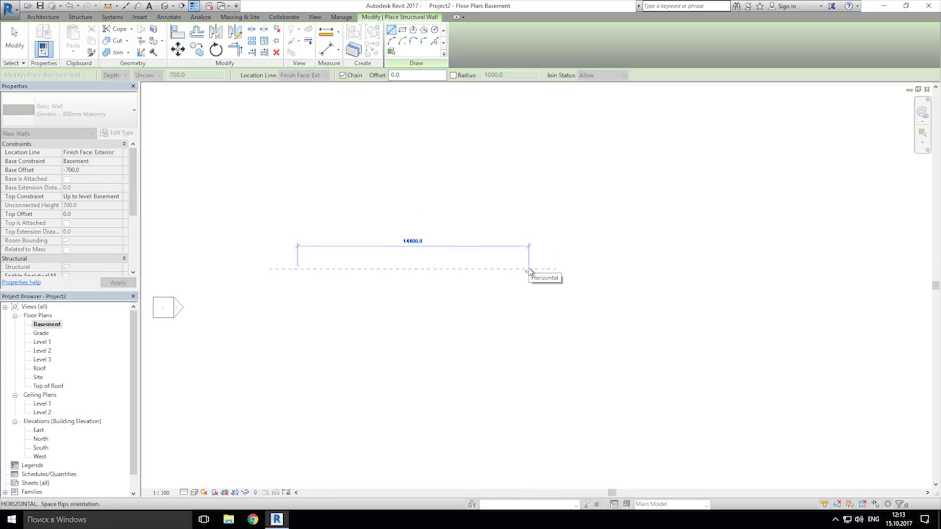
{"action": "type", "text": "26000"}
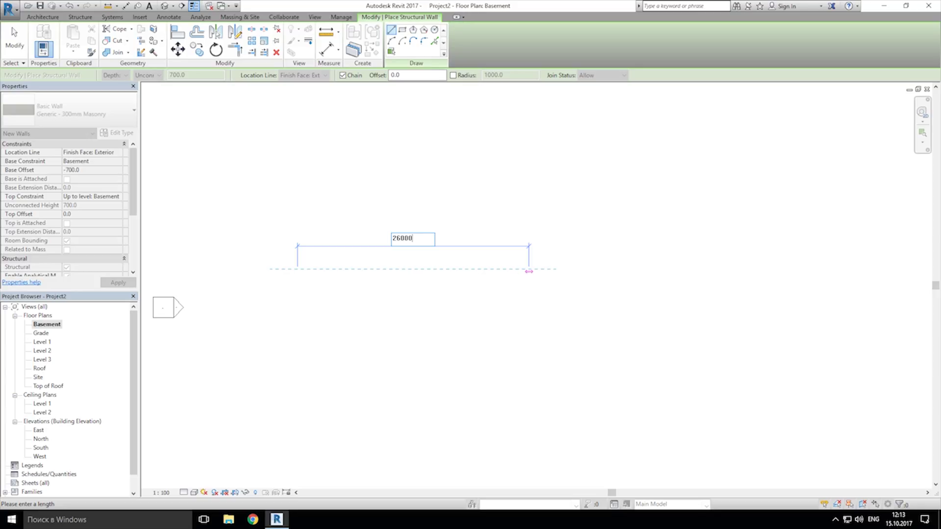
{"action": "key", "text": "Return"}
{"action": "scroll", "coordinate": [528, 268], "scroll_direction": "up", "scroll_amount": 2}
{"action": "middle_click_drag", "start_coordinate": [528, 268], "coordinate": [714, 343]}
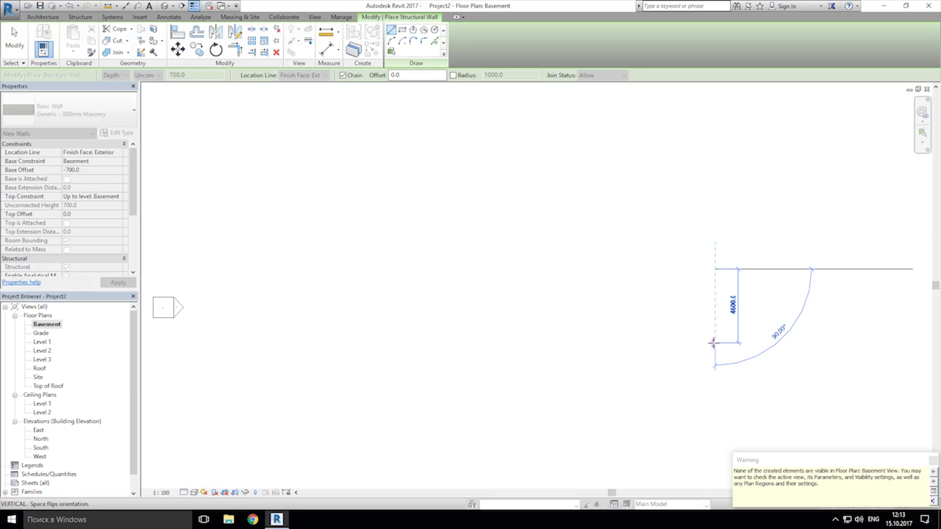
{"action": "type", "text": "560"}
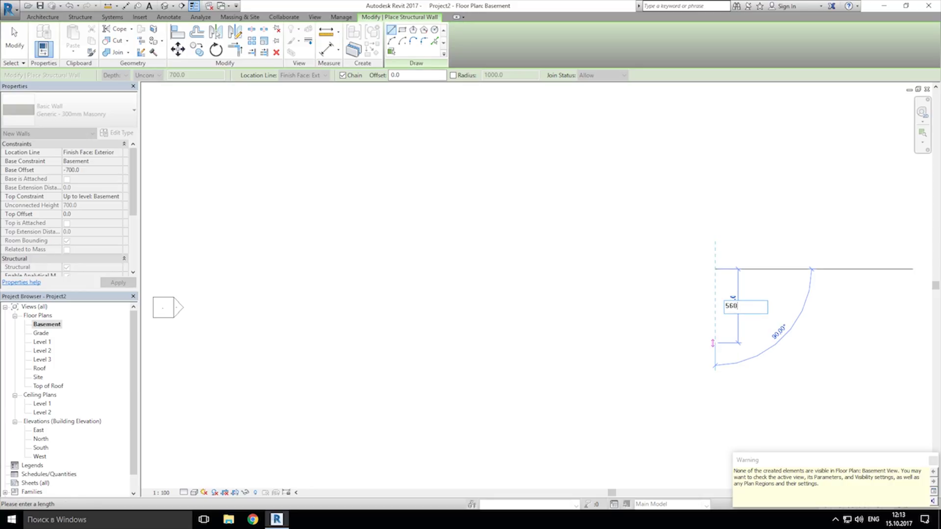
{"action": "type", "text": "0"}
{"action": "key", "text": "Return"}
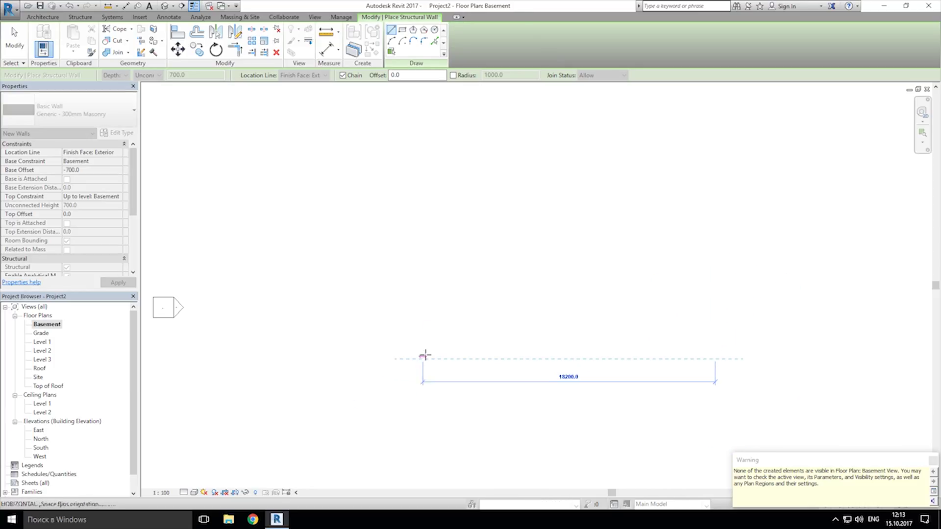
{"action": "type", "text": "26"}
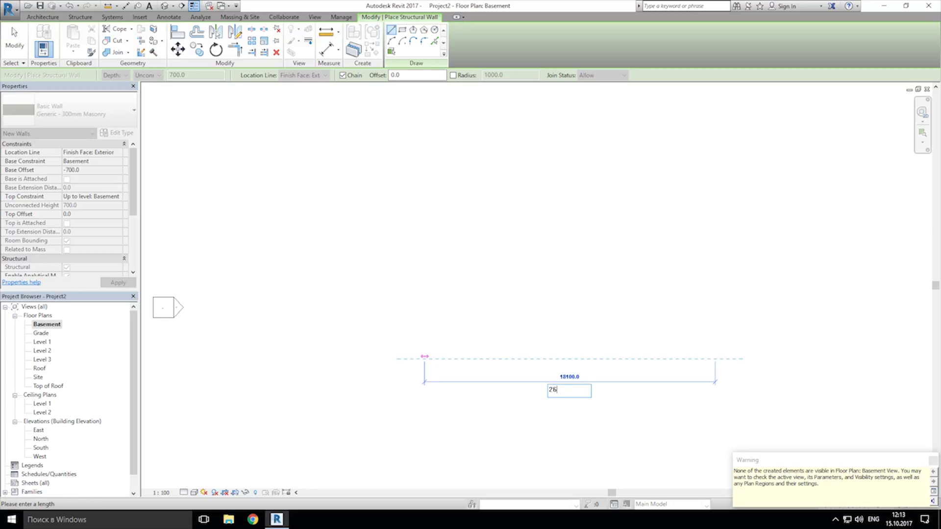
{"action": "type", "text": "00"}
{"action": "key", "text": "Return"}
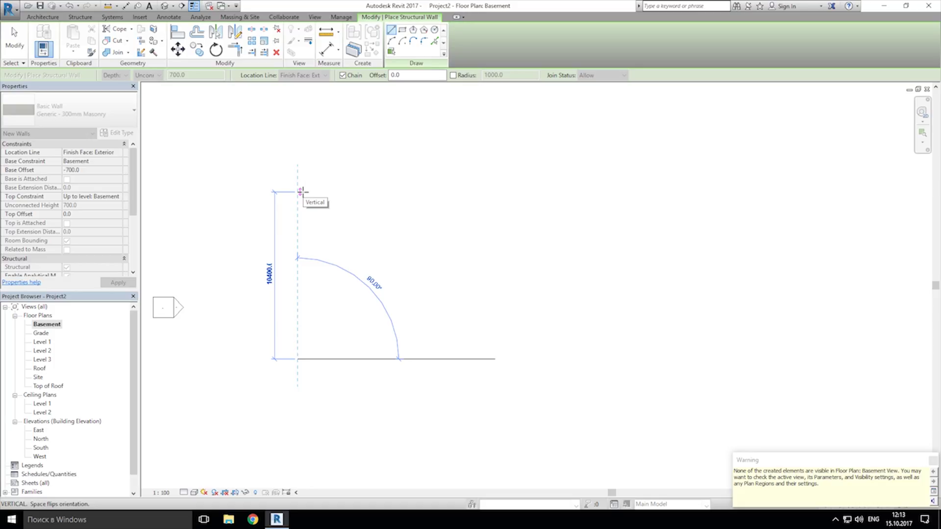
{"action": "type", "text": "5600"}
{"action": "key", "text": "Return"}
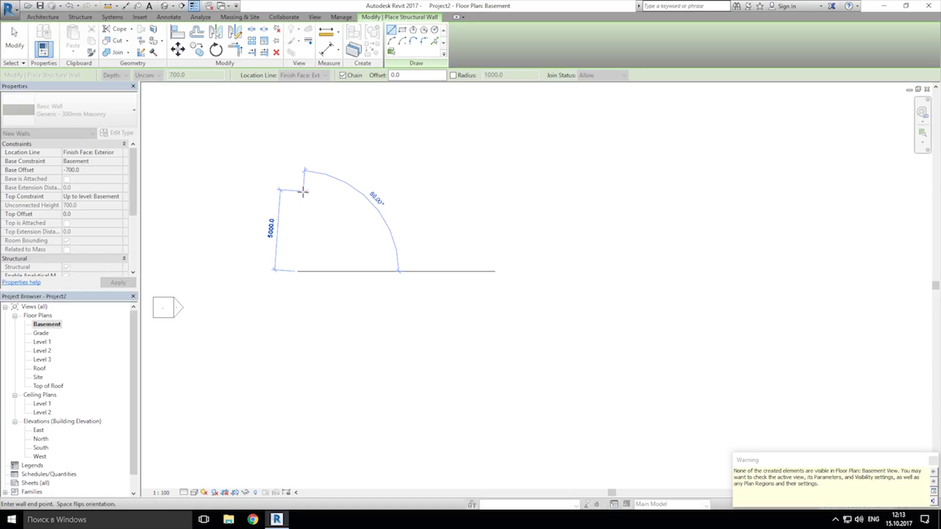
{"action": "key", "text": "Escape"}
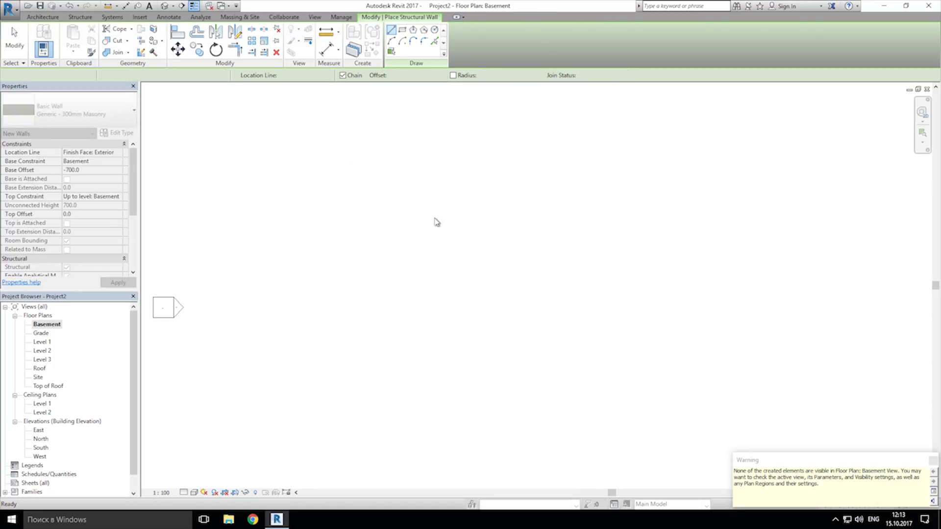
{"action": "key", "text": "Escape"}
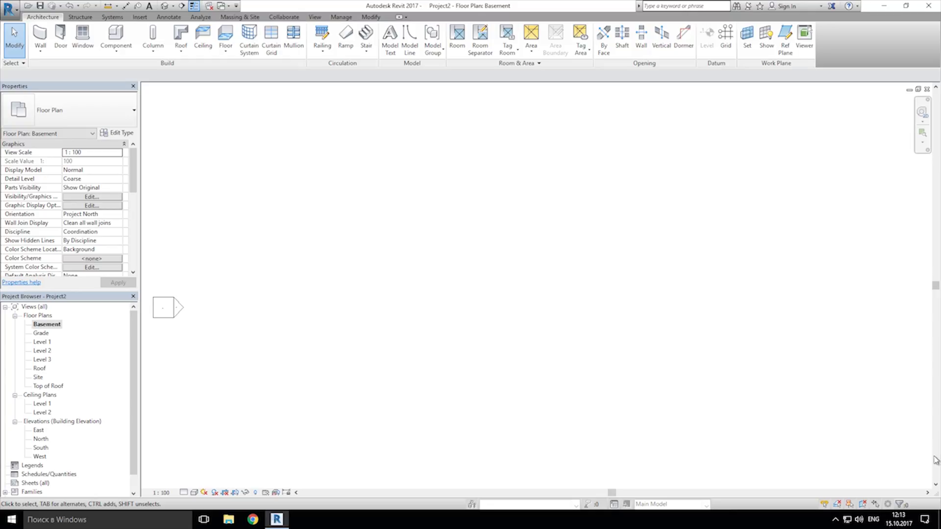
- Open the default 3D view and pan across the new brick wall box
{"action": "left_click", "coordinate": [166, 6]}
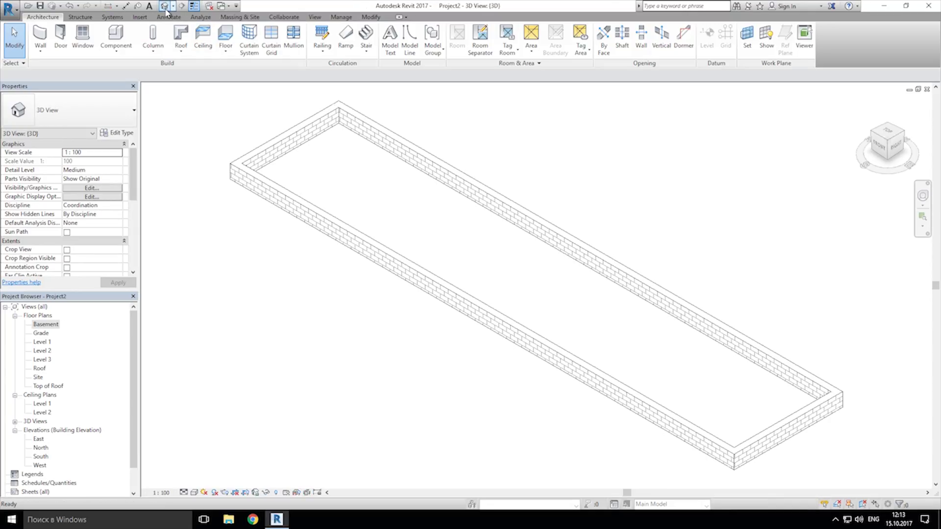
{"action": "scroll", "coordinate": [668, 319], "scroll_direction": "up", "scroll_amount": 4}
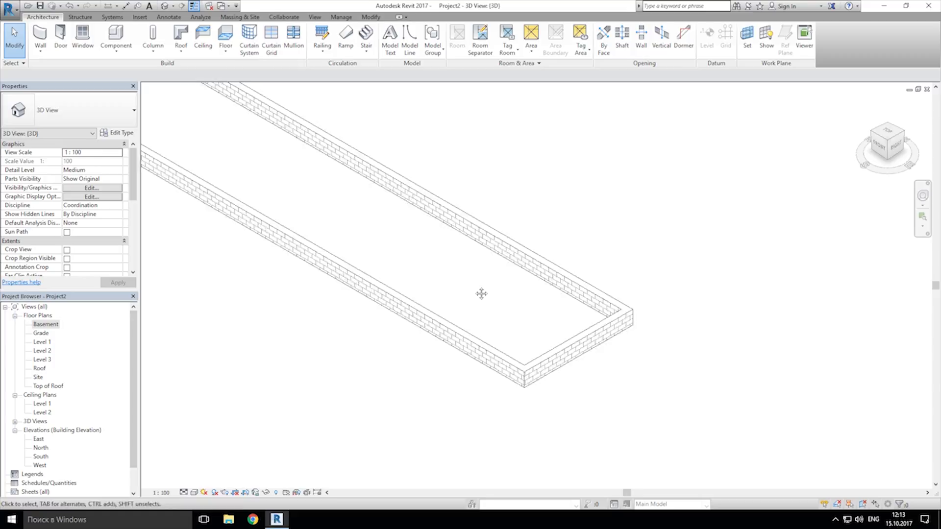
{"action": "middle_click_drag", "start_coordinate": [481, 292], "coordinate": [549, 363]}
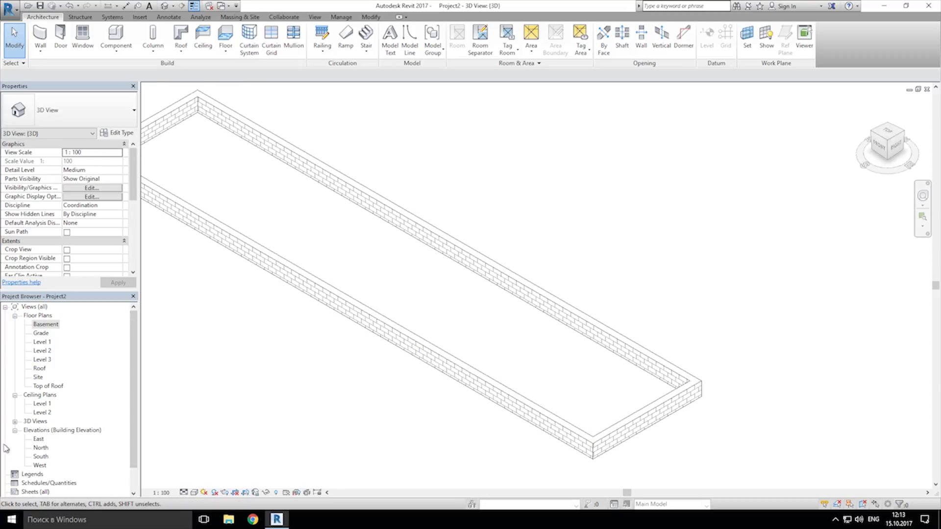
- View the East, then North elevation, zooming out to see walls just below Basement (-2400)
{"action": "double_click", "coordinate": [39, 439]}
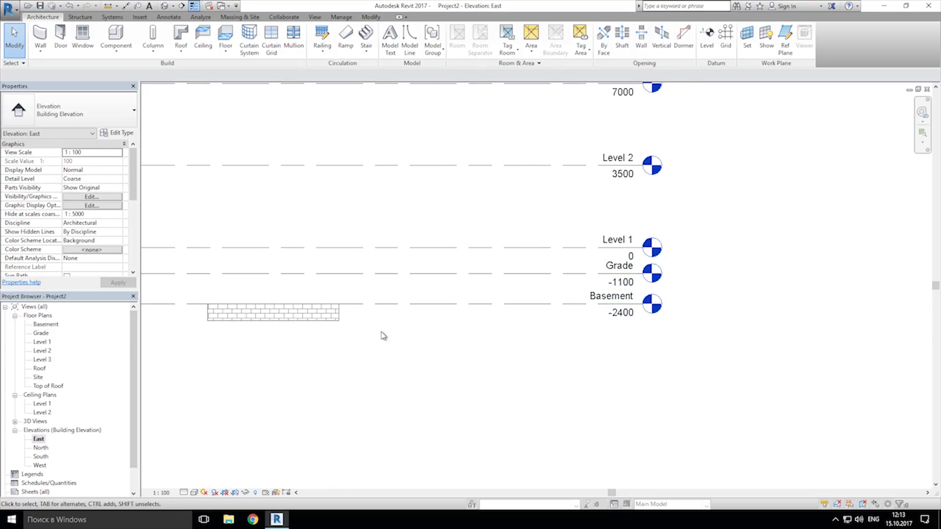
{"action": "double_click", "coordinate": [43, 448]}
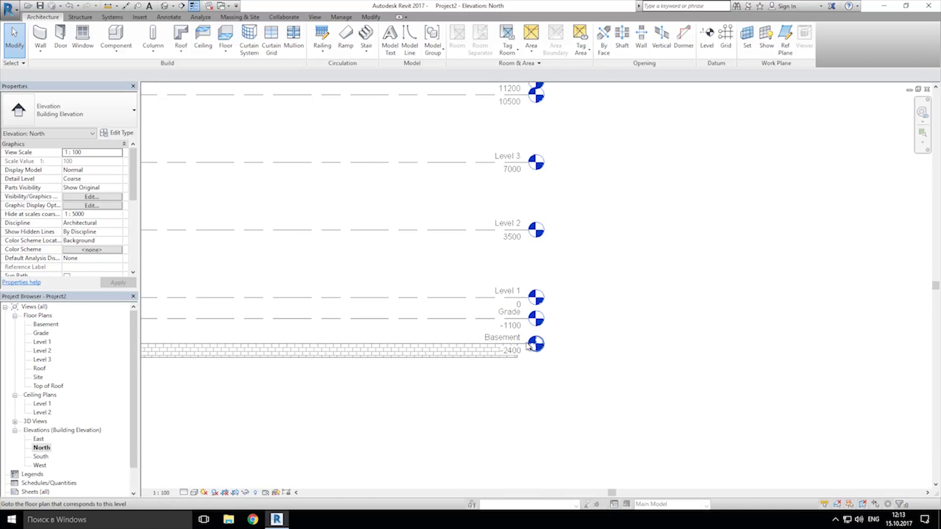
{"action": "left_click", "coordinate": [525, 349]}
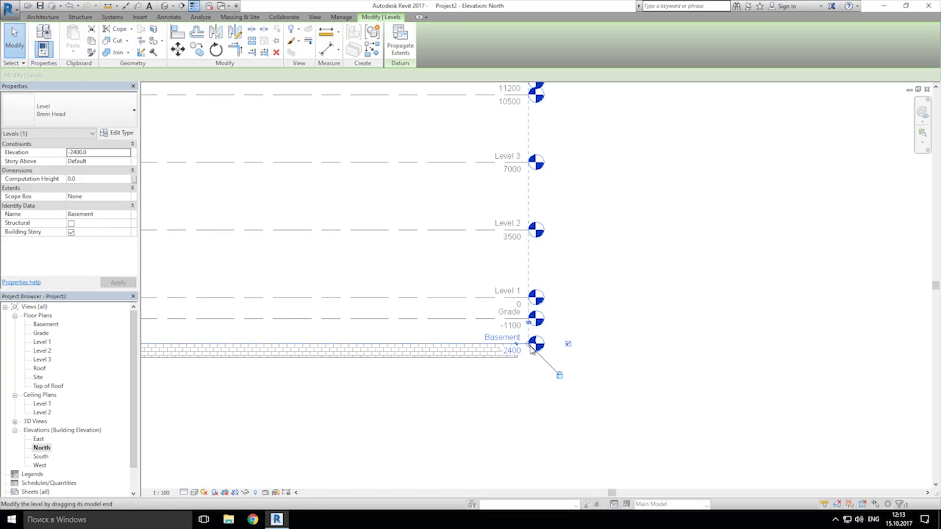
{"action": "scroll", "coordinate": [530, 349], "scroll_direction": "down", "scroll_amount": 2}
{"action": "middle_click_drag", "start_coordinate": [531, 349], "coordinate": [672, 336]}
{"action": "key", "text": "Escape"}
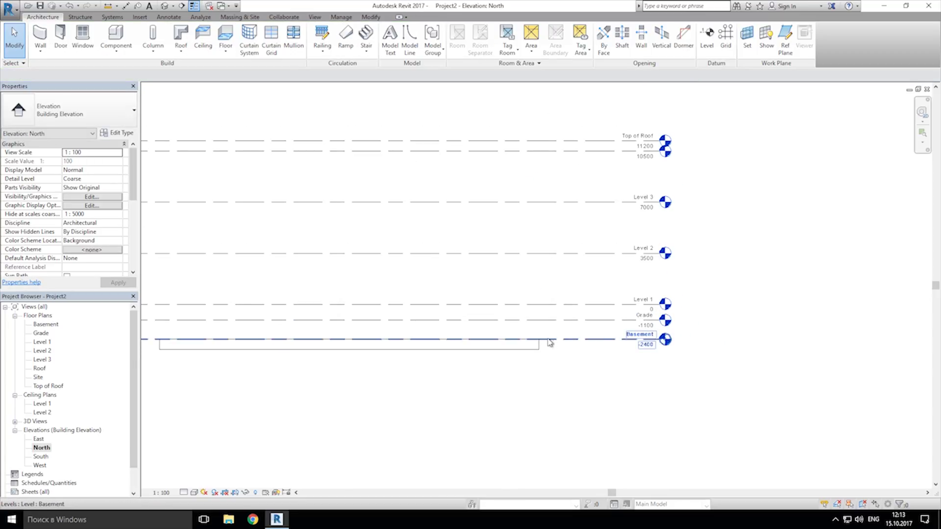
{"action": "middle_click_drag", "start_coordinate": [550, 342], "coordinate": [620, 362]}
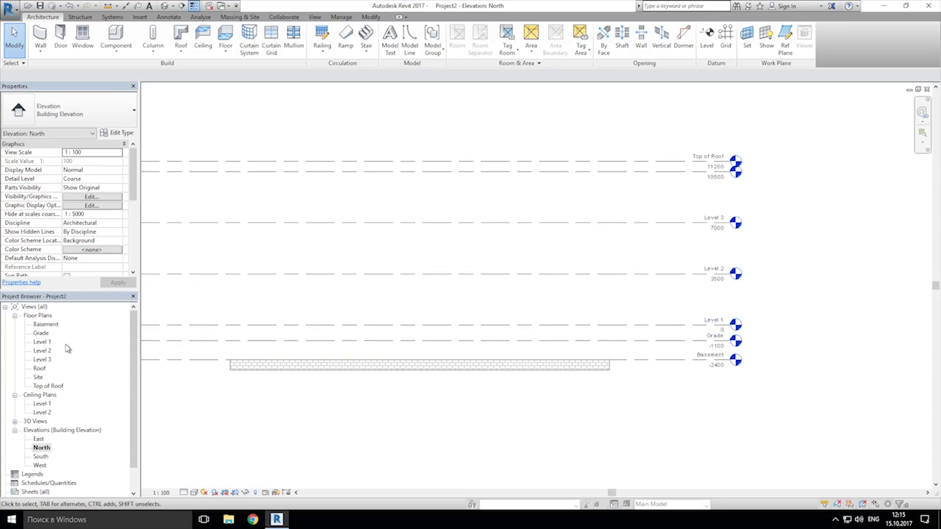
- Open the Basement floor plan and scroll its Properties to Extents > View Range
{"action": "double_click", "coordinate": [39, 333]}
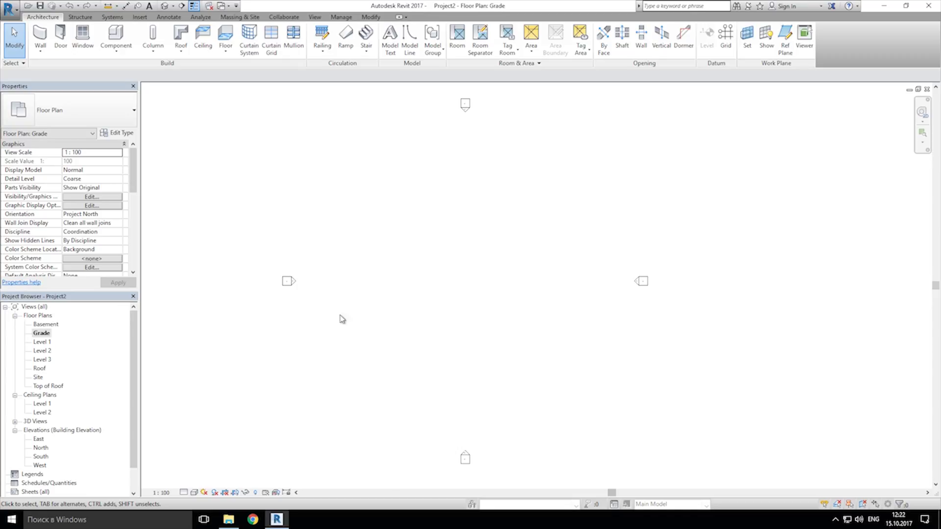
{"action": "double_click", "coordinate": [42, 325]}
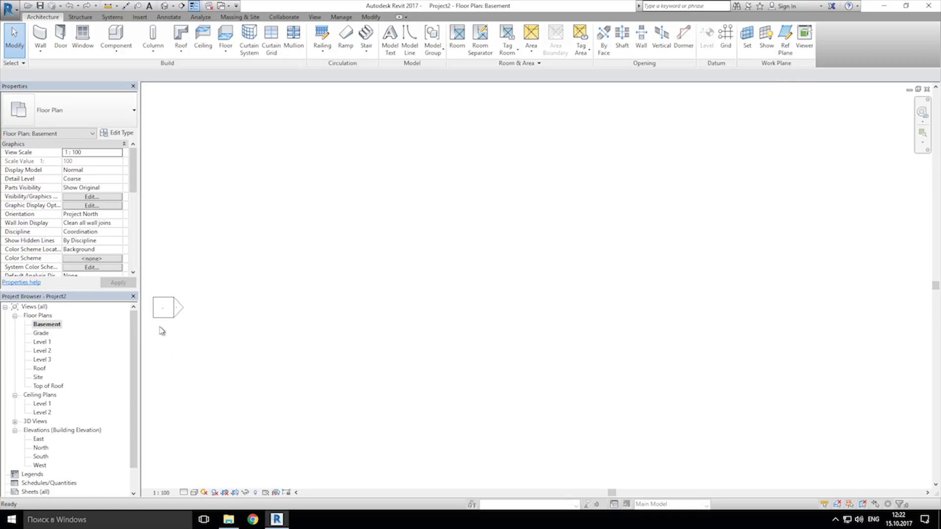
{"action": "scroll", "coordinate": [424, 272], "scroll_direction": "down", "scroll_amount": 5}
{"action": "scroll", "coordinate": [424, 270], "scroll_direction": "down", "scroll_amount": 2}
{"action": "scroll", "coordinate": [445, 256], "scroll_direction": "up", "scroll_amount": 1}
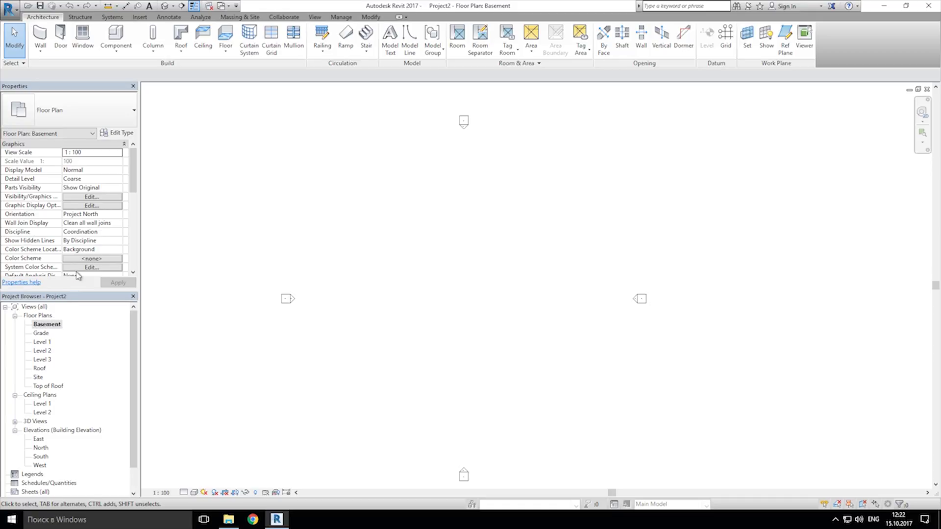
{"action": "scroll", "coordinate": [134, 176], "scroll_direction": "down", "scroll_amount": 1}
{"action": "scroll", "coordinate": [135, 178], "scroll_direction": "down", "scroll_amount": 3}
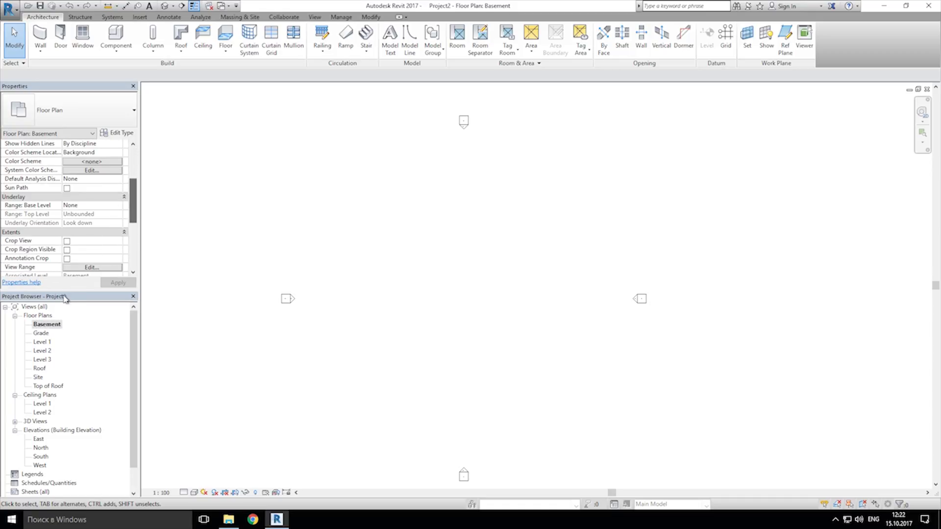
{"action": "left_click", "coordinate": [47, 324]}
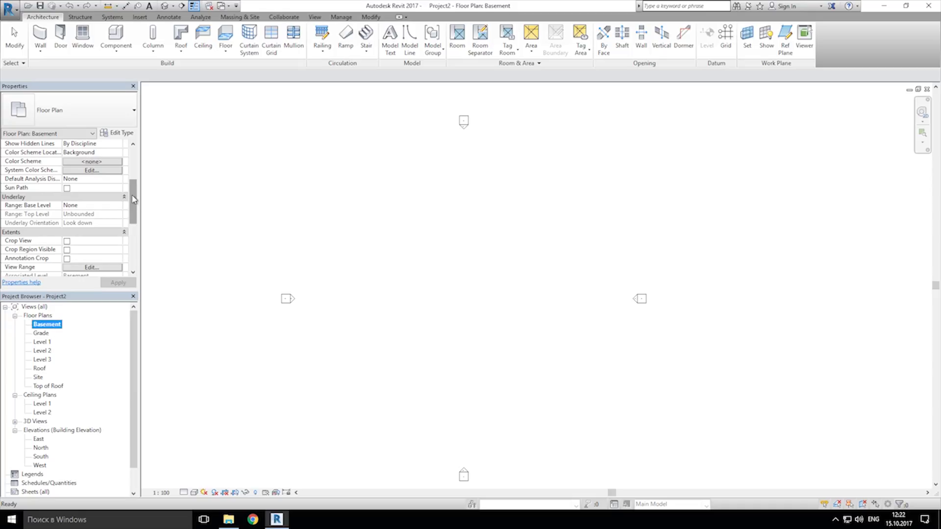
{"action": "left_click_drag", "start_coordinate": [131, 201], "coordinate": [131, 230]}
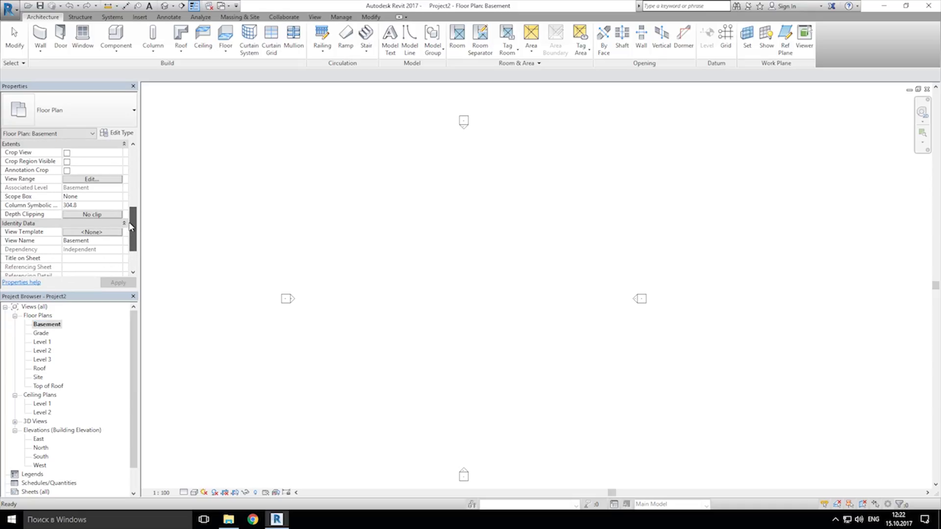
- Set the Basement plan's View Depth Level to Unlimited and centre the revealed wall rectangle
{"action": "left_click", "coordinate": [82, 180]}
{"action": "left_click", "coordinate": [607, 280]}
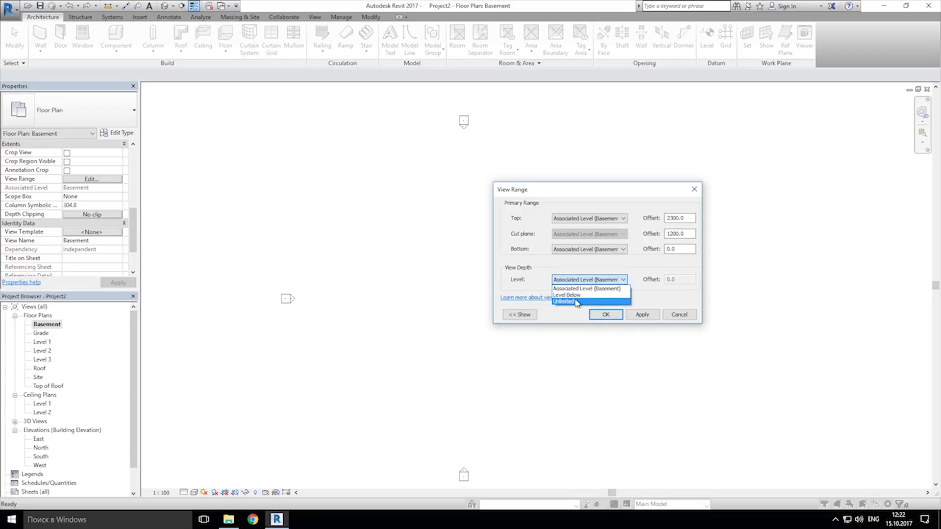
{"action": "left_click", "coordinate": [577, 302]}
{"action": "left_click", "coordinate": [604, 316]}
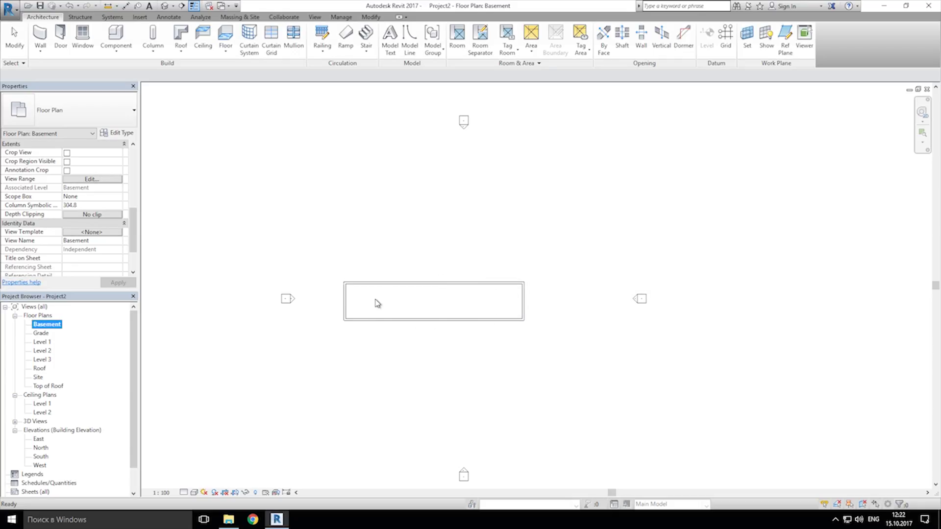
{"action": "middle_click_drag", "start_coordinate": [422, 315], "coordinate": [483, 301]}
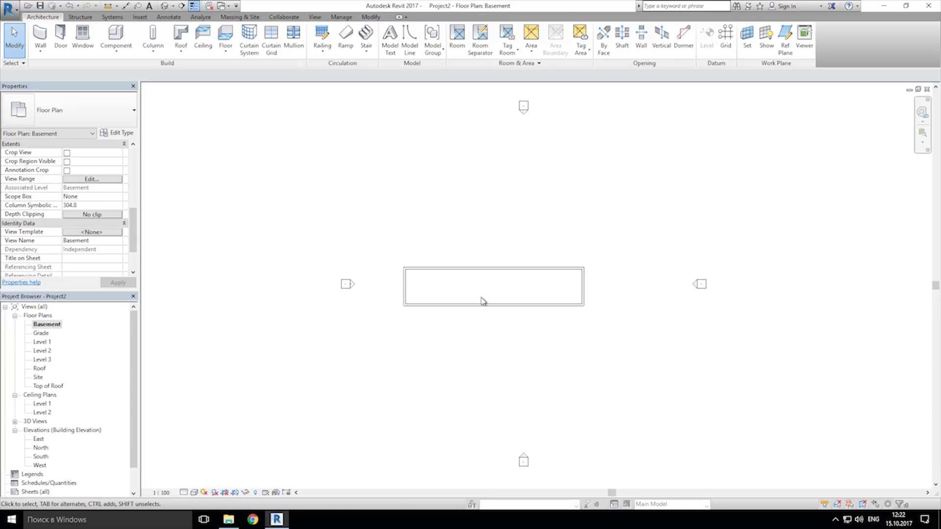
- Start a structural wall rising to Grade with Finish Face: Exterior location line
{"action": "left_click", "coordinate": [41, 51]}
{"action": "left_click", "coordinate": [61, 95]}
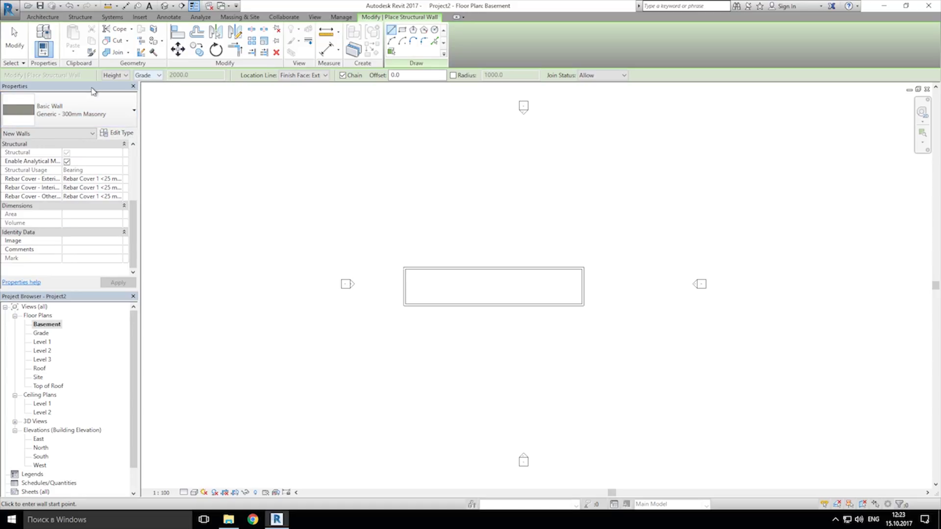
{"action": "left_click", "coordinate": [116, 76]}
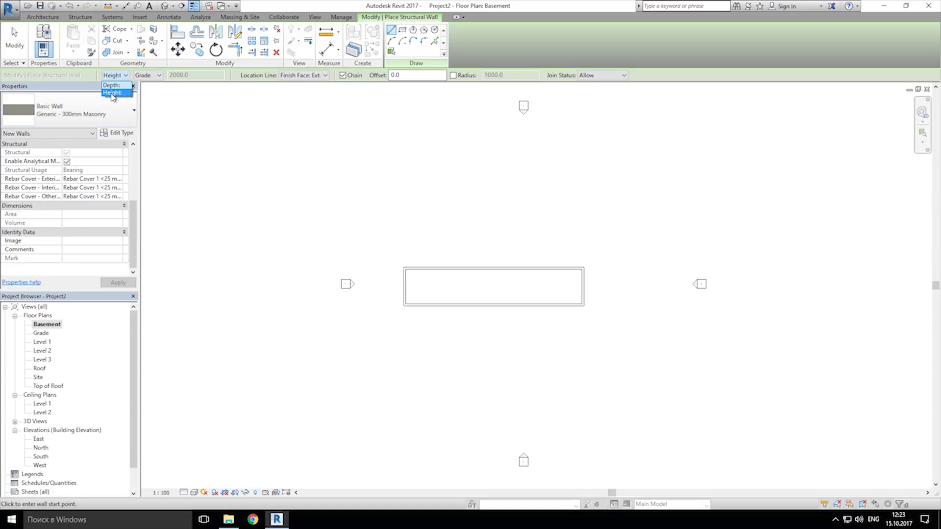
{"action": "left_click", "coordinate": [118, 96]}
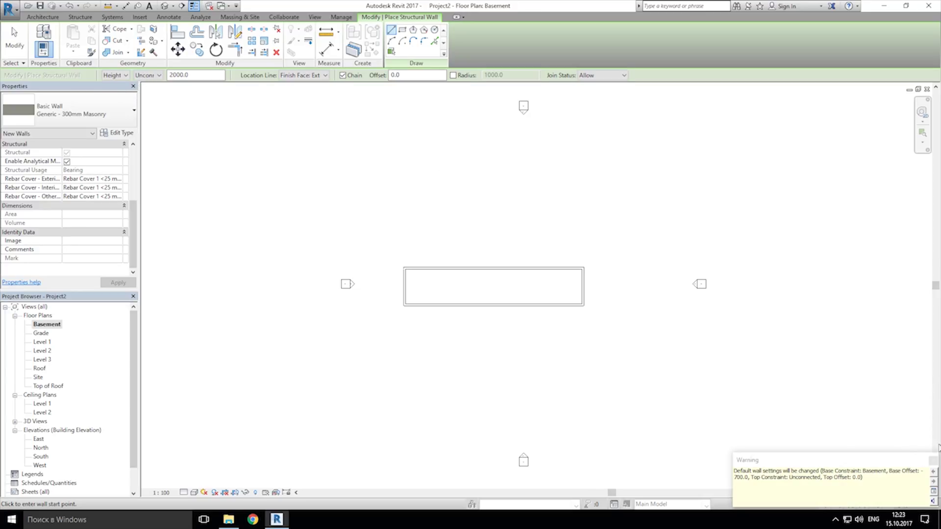
{"action": "left_click", "coordinate": [149, 75]}
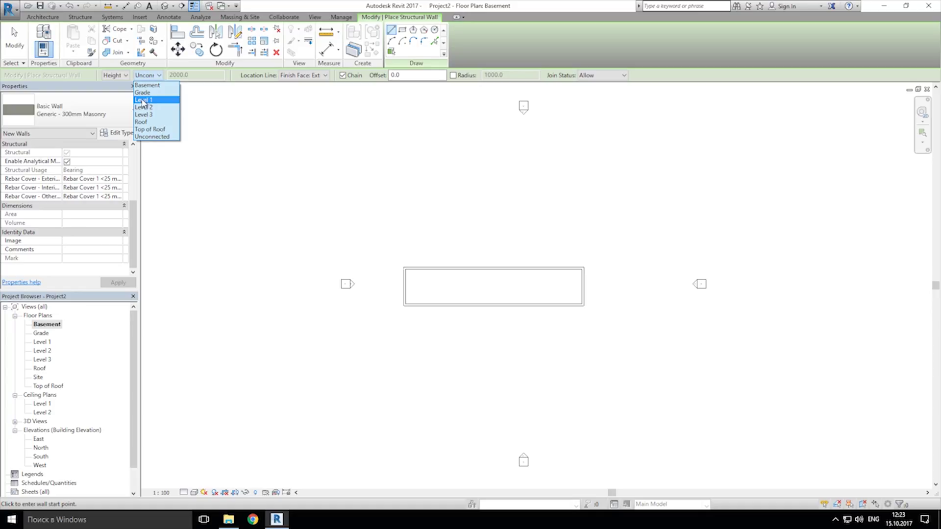
{"action": "left_click", "coordinate": [147, 93]}
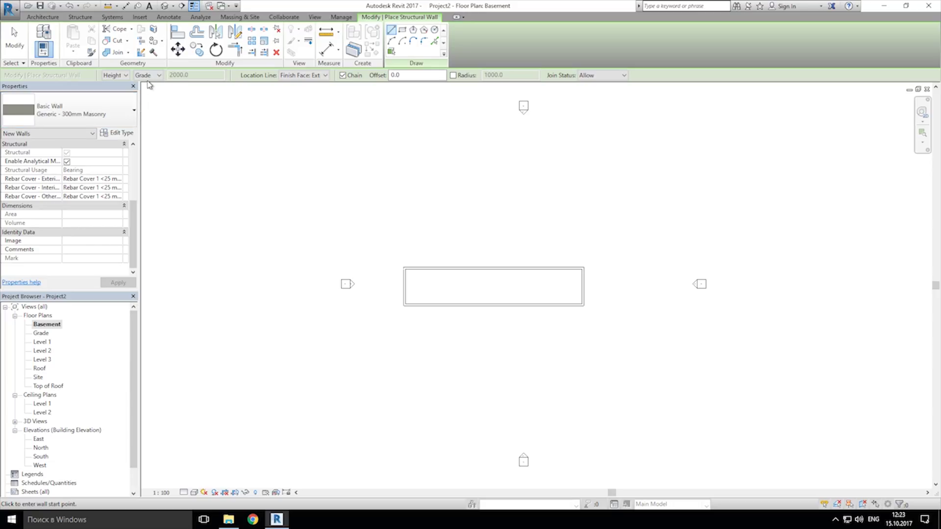
{"action": "left_click", "coordinate": [290, 77]}
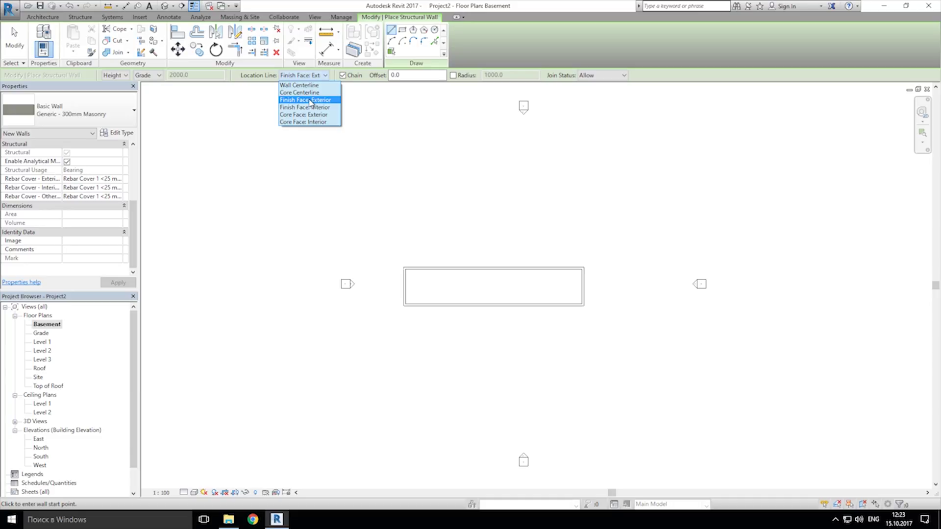
{"action": "left_click", "coordinate": [321, 100]}
- Draw a 25700 by 5300 wall rectangle over the existing outline and dismiss the overlap warning
{"action": "left_click", "coordinate": [414, 269]}
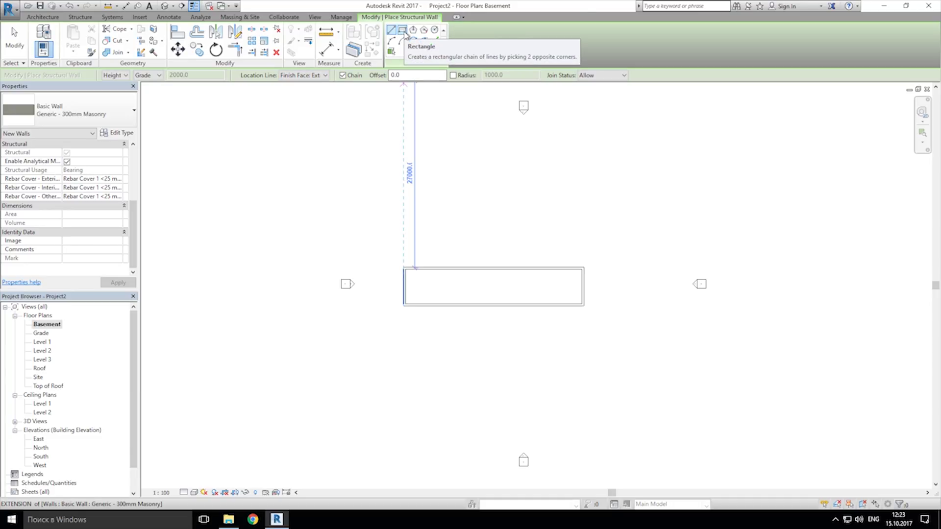
{"action": "left_click", "coordinate": [405, 34]}
{"action": "scroll", "coordinate": [559, 314], "scroll_direction": "up", "scroll_amount": 4}
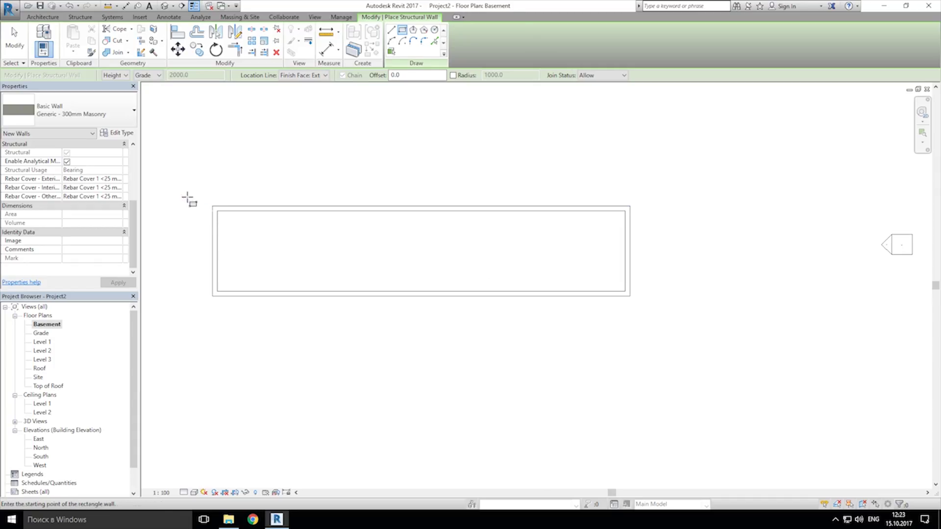
{"action": "left_click", "coordinate": [212, 206]}
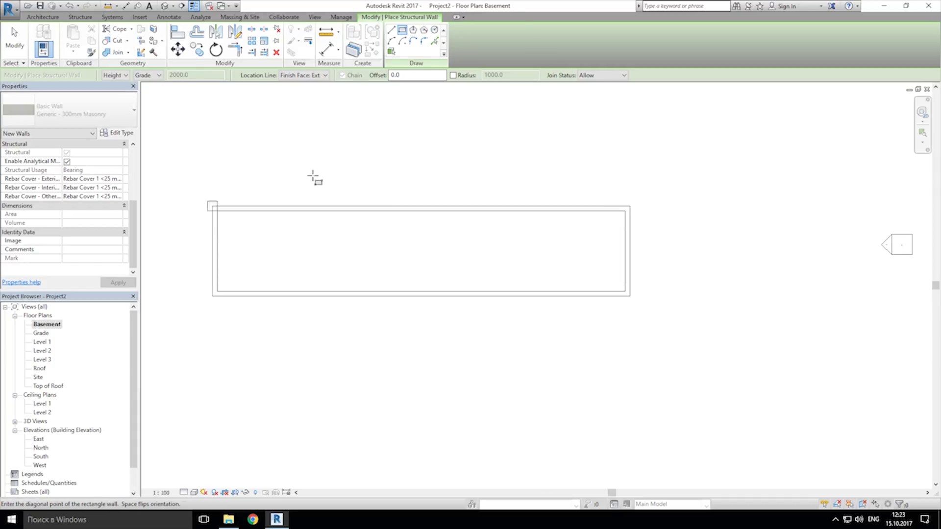
{"action": "left_click", "coordinate": [632, 296]}
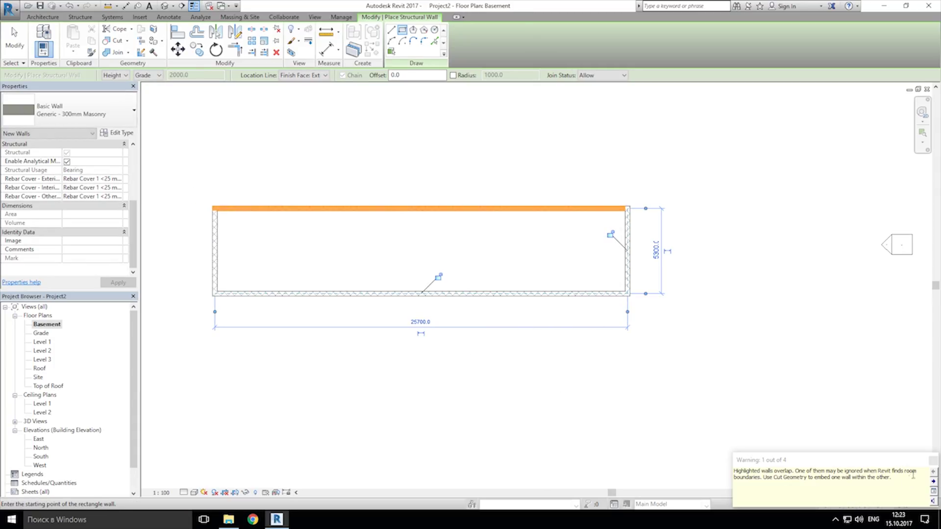
{"action": "left_click", "coordinate": [932, 461]}
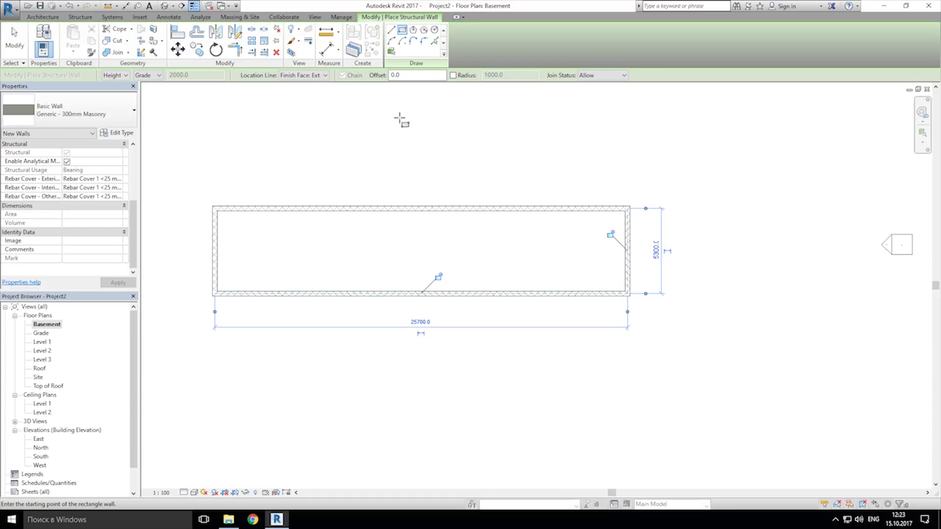
{"action": "key", "text": "Escape"}
{"action": "key", "text": "Escape"}
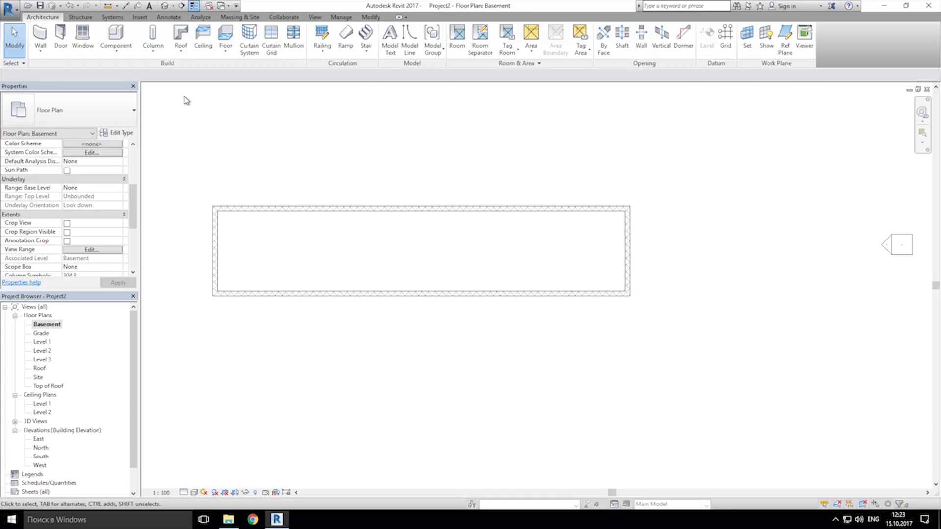
{"action": "left_click", "coordinate": [165, 5]}
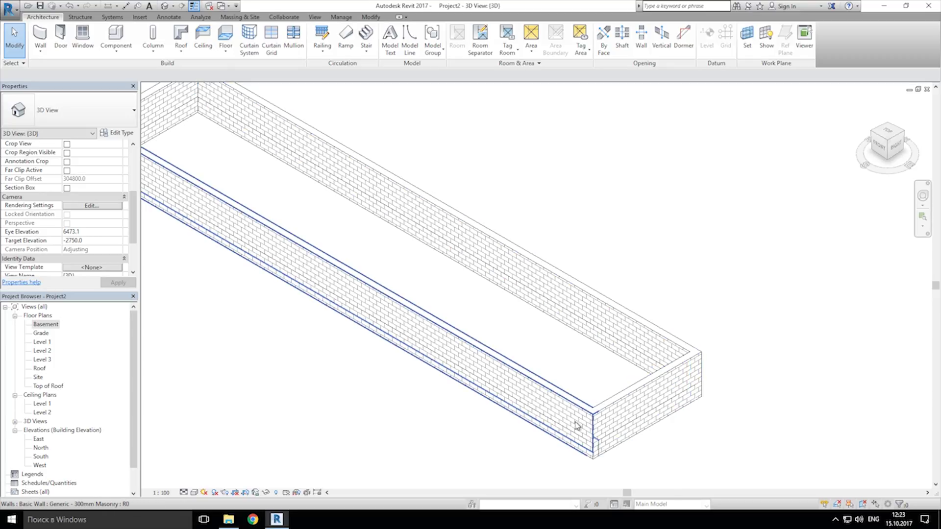
{"action": "middle_click_drag", "start_coordinate": [213, 143], "coordinate": [322, 185]}
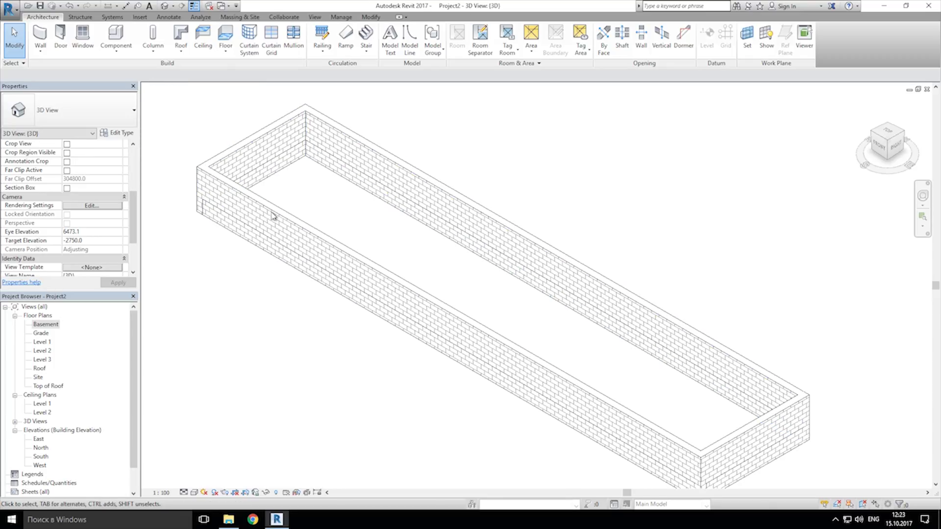
{"action": "middle_click_drag", "start_coordinate": [538, 316], "coordinate": [321, 198]}
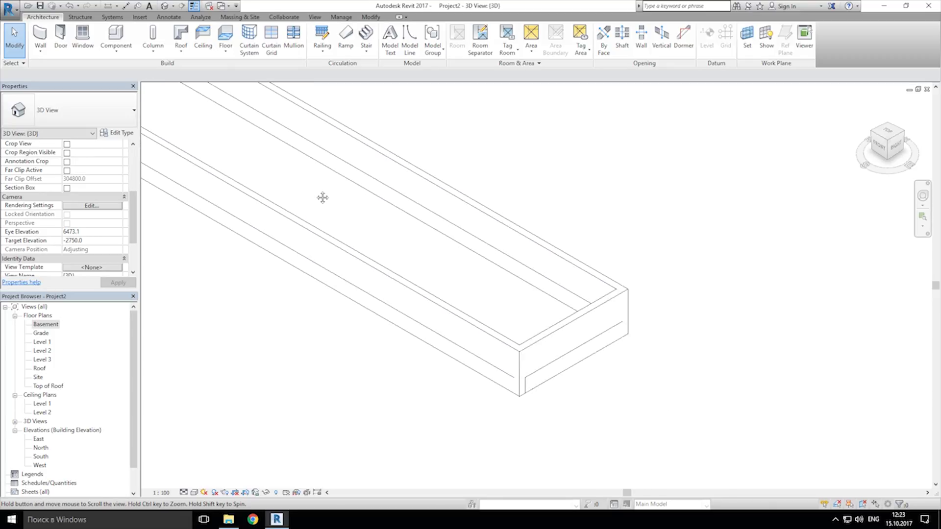
{"action": "left_click", "coordinate": [540, 391]}
{"action": "left_click_drag", "start_coordinate": [568, 369], "coordinate": [539, 340]}
{"action": "key", "text": "Escape"}
{"action": "middle_click_drag", "start_coordinate": [315, 235], "coordinate": [665, 336]}
{"action": "middle_click_drag", "start_coordinate": [303, 110], "coordinate": [449, 169]}
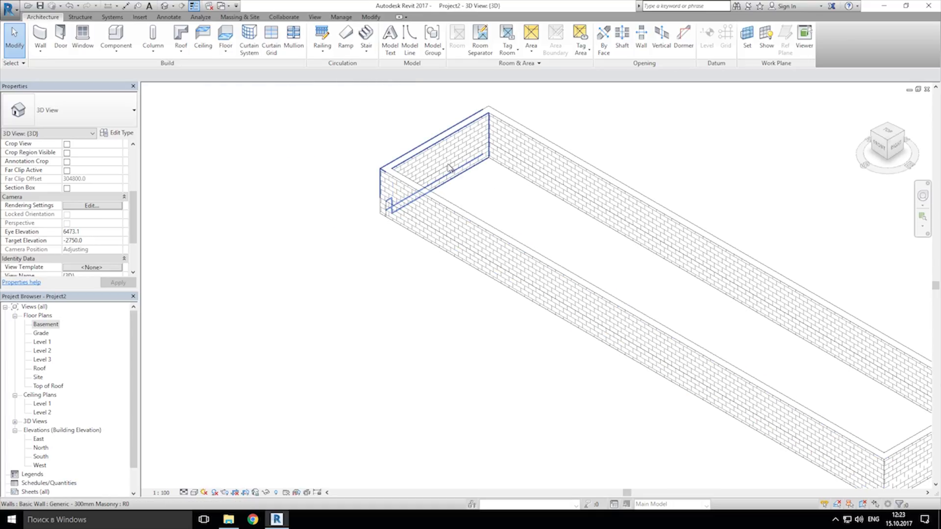
{"action": "left_click", "coordinate": [450, 169]}
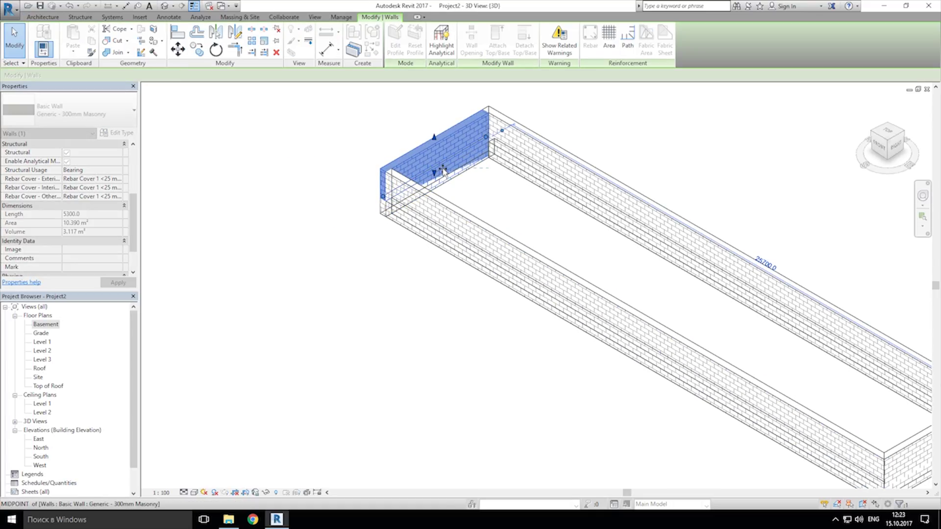
{"action": "key", "text": "Escape"}
{"action": "scroll", "coordinate": [514, 235], "scroll_direction": "down", "scroll_amount": 4}
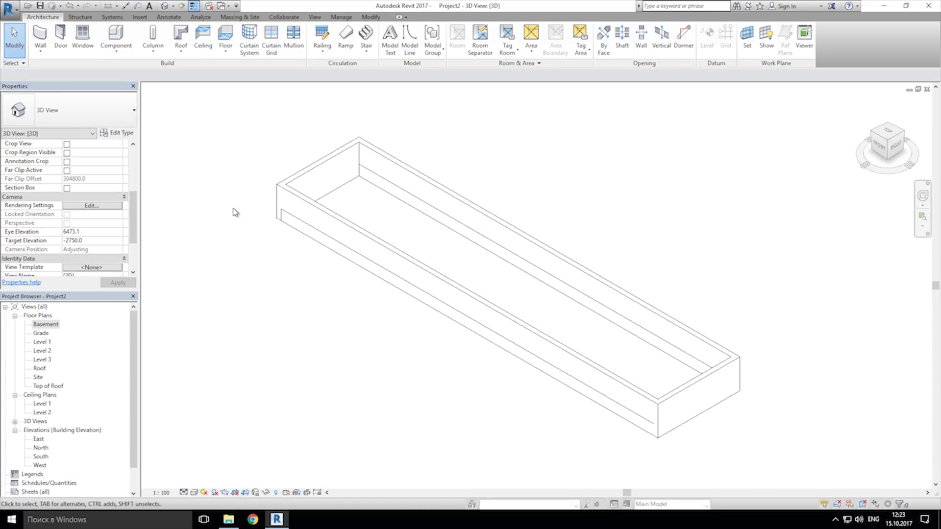
{"action": "left_click", "coordinate": [288, 204]}
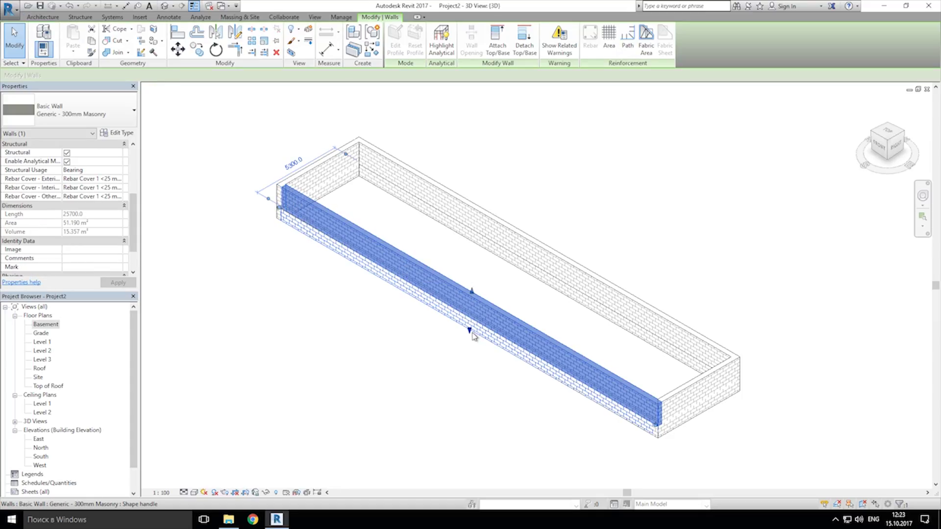
{"action": "mouse_move", "coordinate": [469, 329]}
{"action": "left_mouse_down"}
{"action": "mouse_move", "coordinate": [479, 317]}
{"action": "mouse_move", "coordinate": [472, 327]}
{"action": "left_mouse_up"}
{"action": "left_click", "coordinate": [546, 277]}
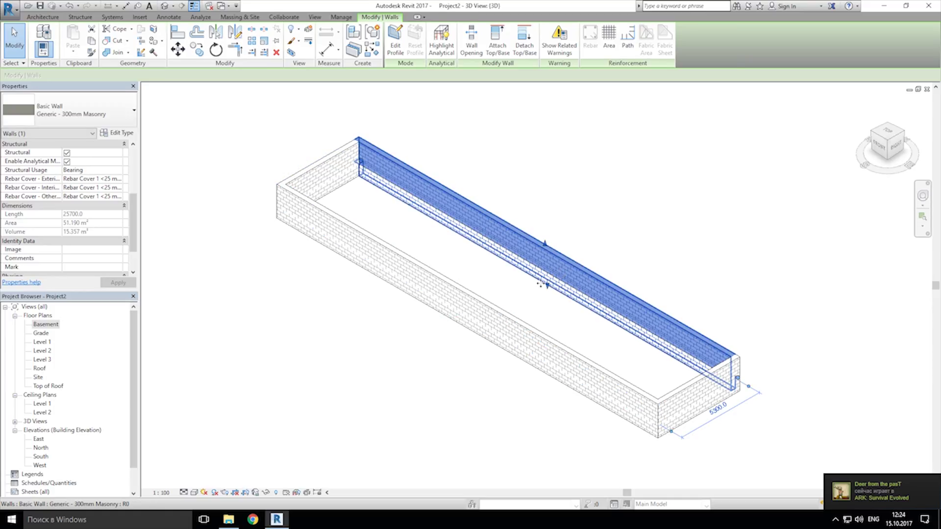
{"action": "left_click_drag", "start_coordinate": [548, 286], "coordinate": [556, 271]}
{"action": "left_click", "coordinate": [714, 269]}
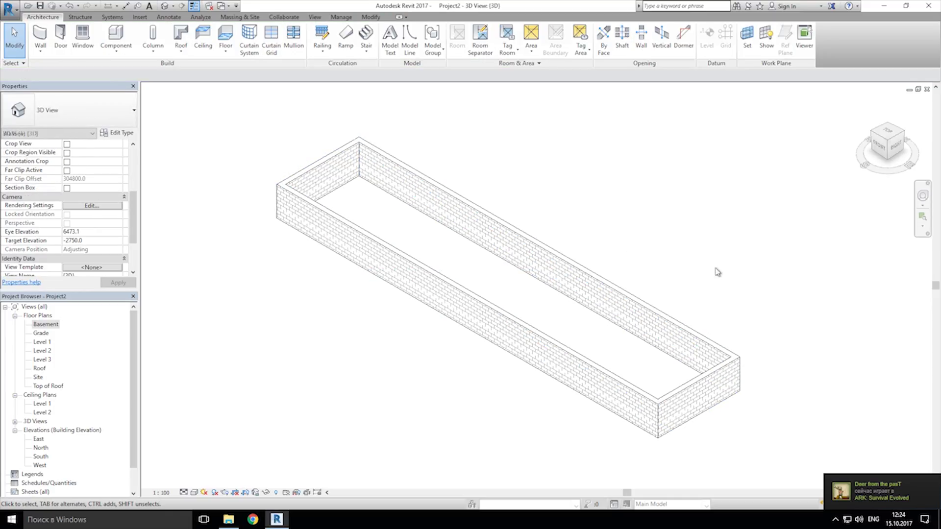
{"action": "middle_click_drag", "start_coordinate": [714, 269], "coordinate": [651, 260]}
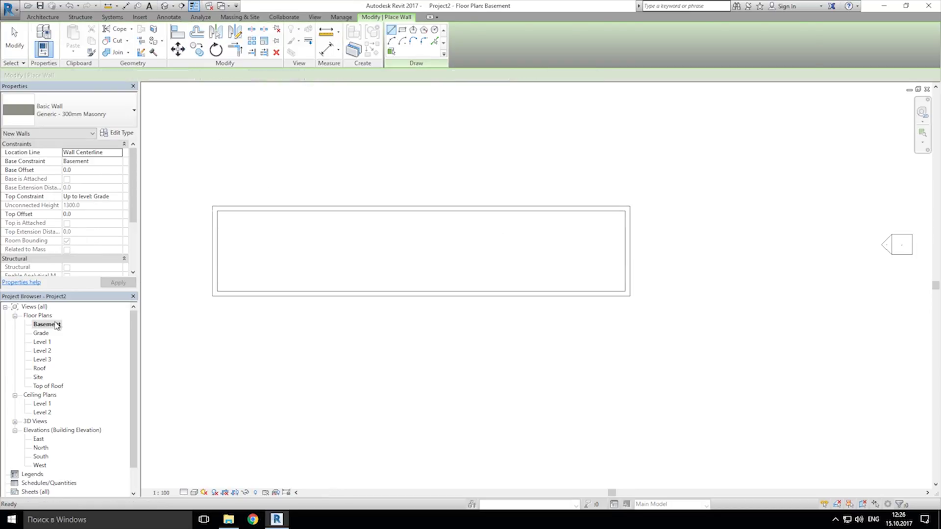
- Reset the Basement plan's View Depth to Associated Level (Basement), then open the Grade plan
{"action": "key", "text": "Escape"}
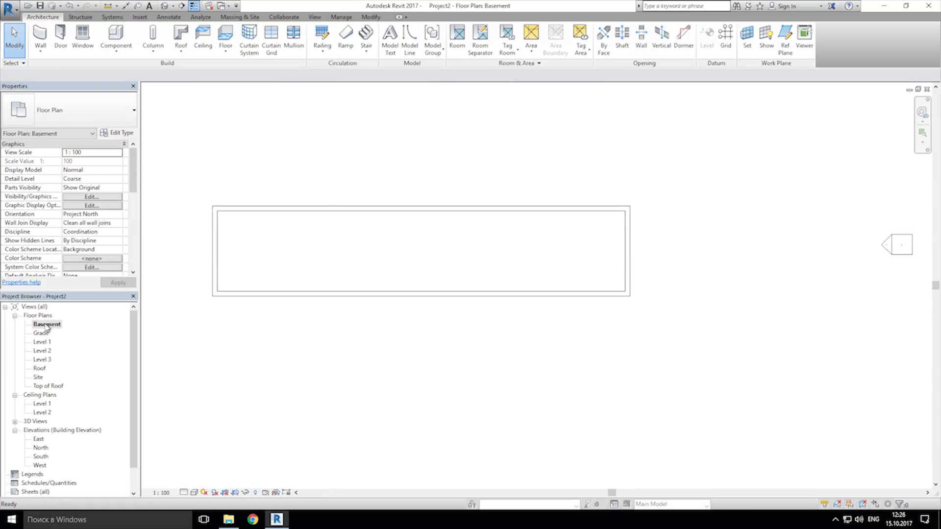
{"action": "left_click", "coordinate": [47, 325]}
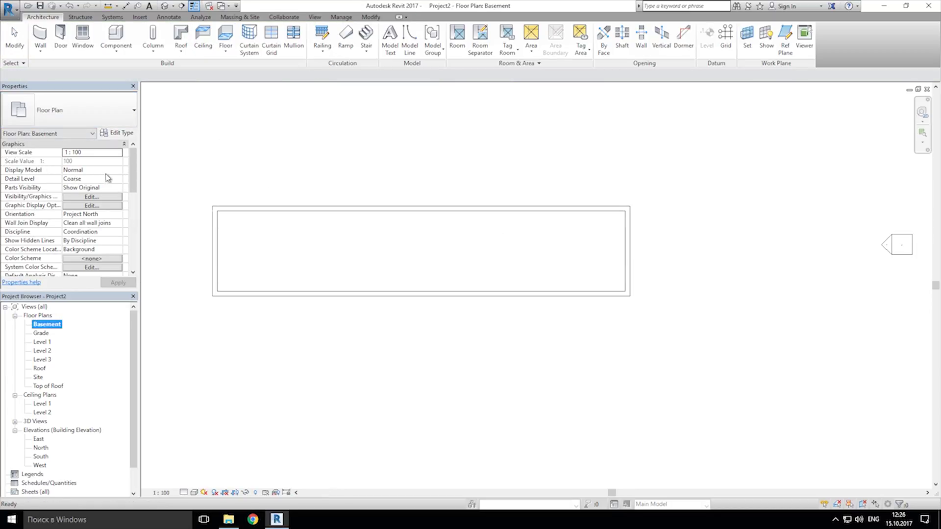
{"action": "left_click_drag", "start_coordinate": [132, 173], "coordinate": [143, 206]}
{"action": "scroll", "coordinate": [124, 228], "scroll_direction": "down", "scroll_amount": 5}
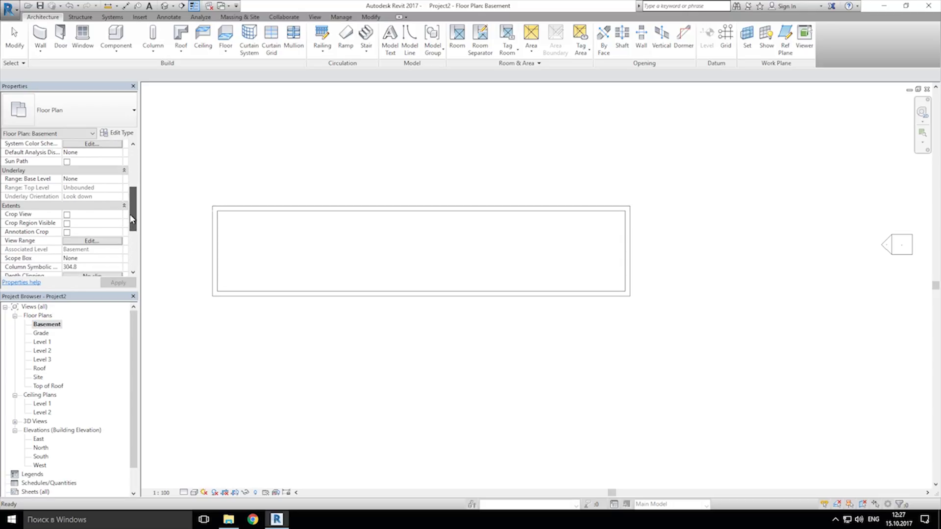
{"action": "left_click", "coordinate": [114, 218]}
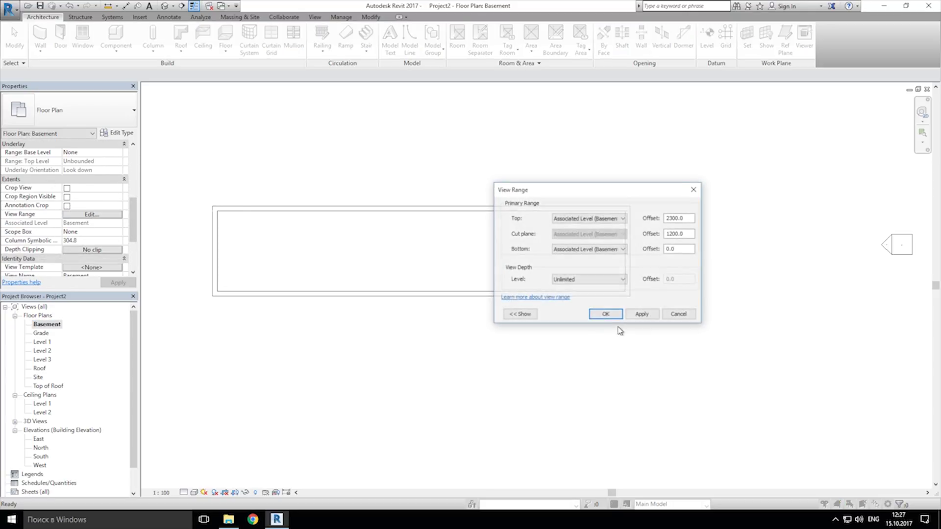
{"action": "left_click", "coordinate": [603, 279]}
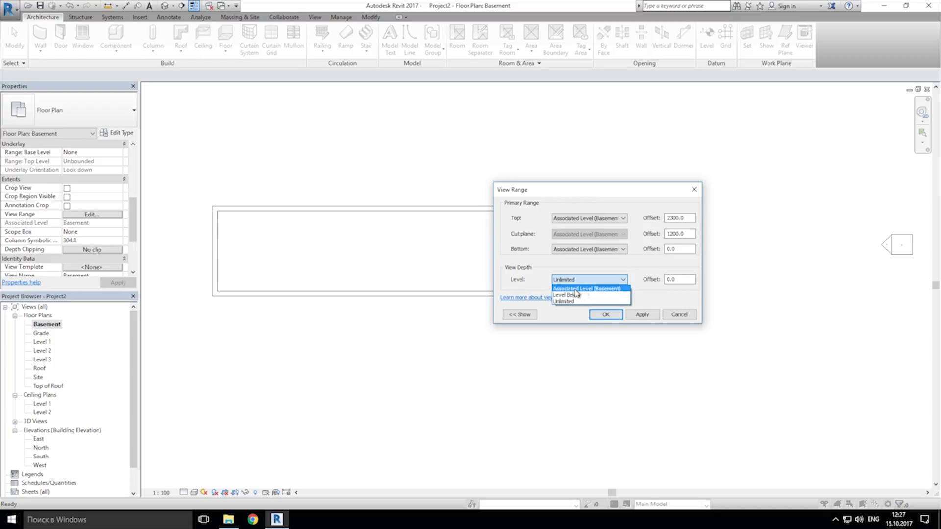
{"action": "left_click", "coordinate": [574, 288]}
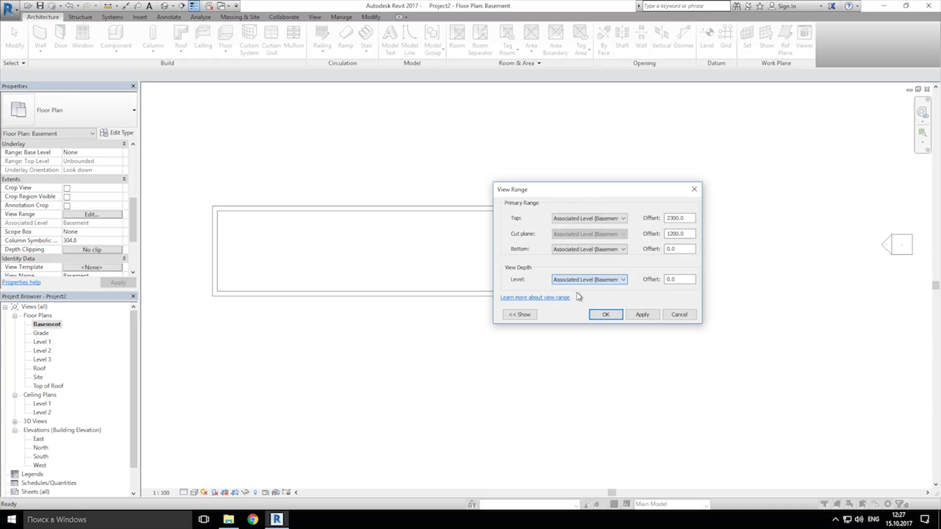
{"action": "left_click", "coordinate": [605, 315]}
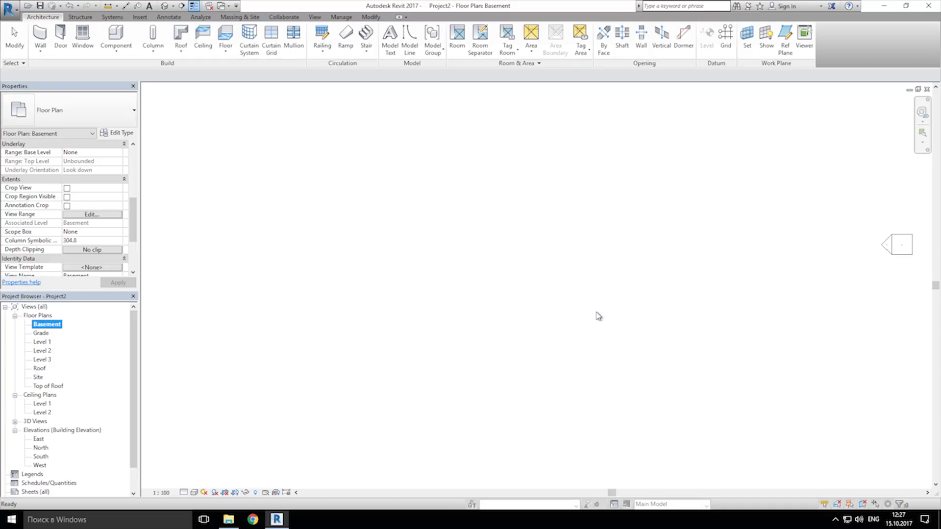
{"action": "double_click", "coordinate": [34, 333]}
- Restore the Grade plan window and resize it to fill the left half
{"action": "middle_click_drag", "start_coordinate": [486, 269], "coordinate": [492, 281]}
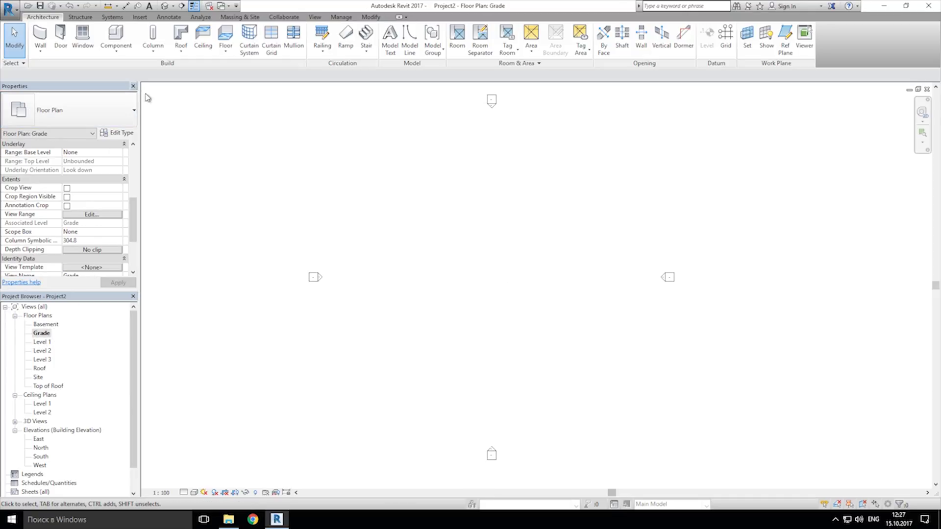
{"action": "left_click", "coordinate": [917, 90]}
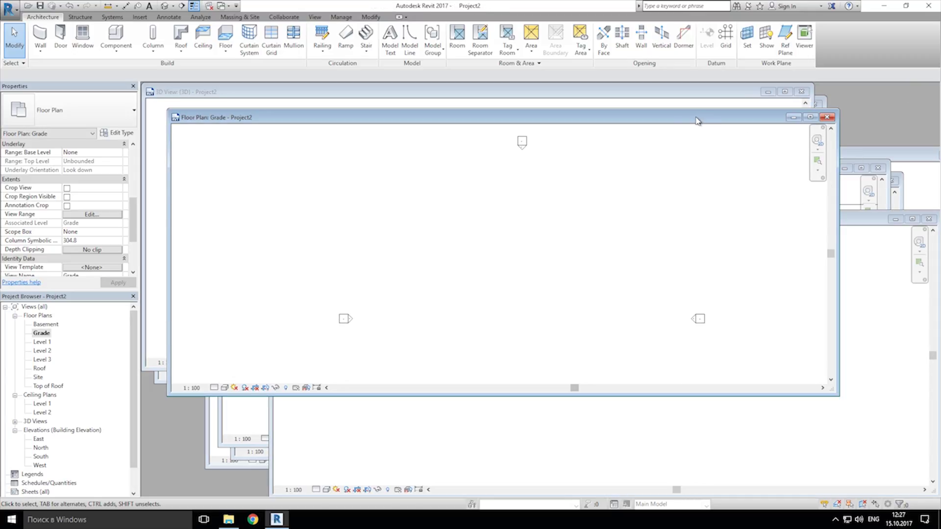
{"action": "left_click_drag", "start_coordinate": [616, 119], "coordinate": [588, 99]}
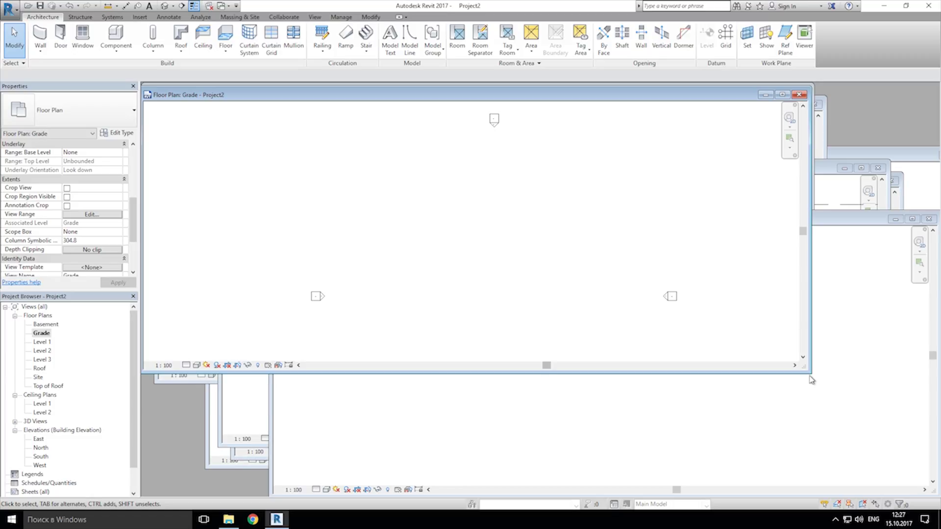
{"action": "left_click_drag", "start_coordinate": [812, 376], "coordinate": [573, 494]}
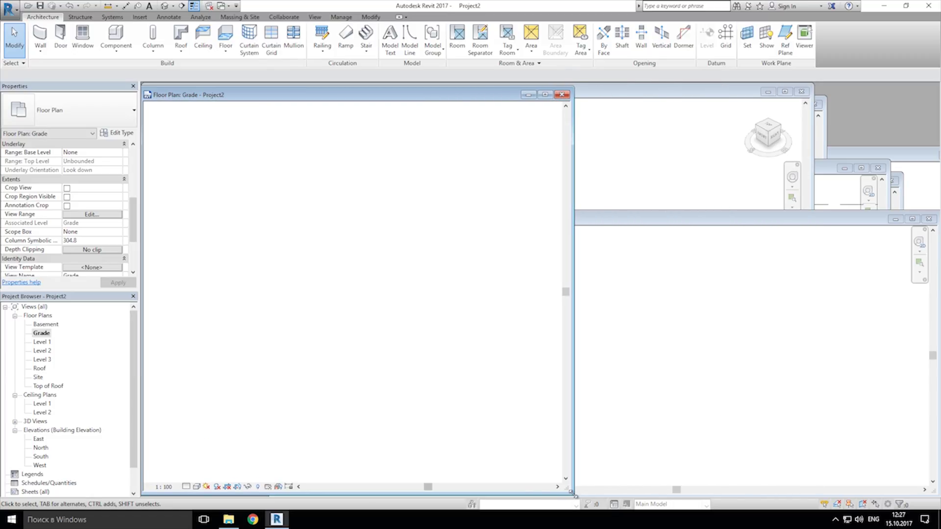
{"action": "scroll", "coordinate": [389, 321], "scroll_direction": "down", "scroll_amount": 3}
{"action": "scroll", "coordinate": [340, 281], "scroll_direction": "up", "scroll_amount": 1}
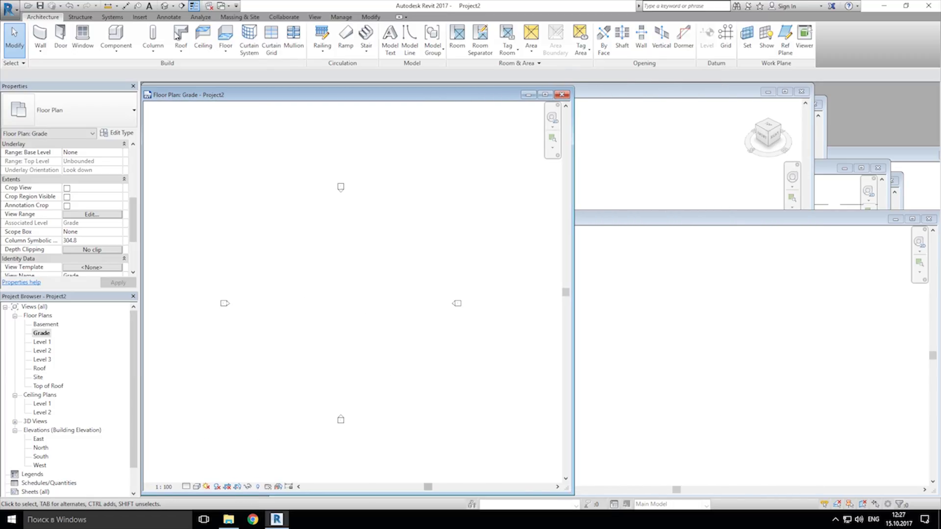
- Fit the 3D view window to the right half, then reactivate the Grade plan
{"action": "left_click", "coordinate": [170, 6]}
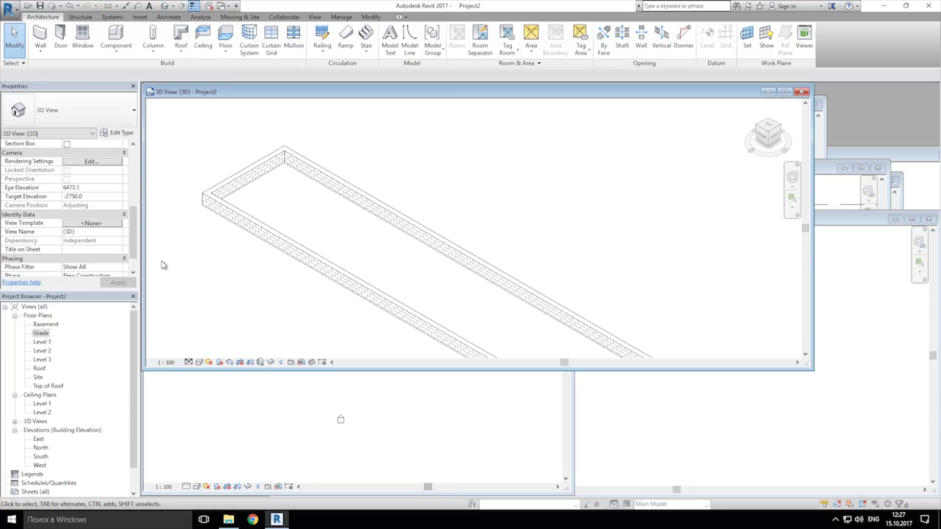
{"action": "left_click_drag", "start_coordinate": [140, 377], "coordinate": [578, 496]}
{"action": "left_click_drag", "start_coordinate": [813, 495], "coordinate": [933, 491]}
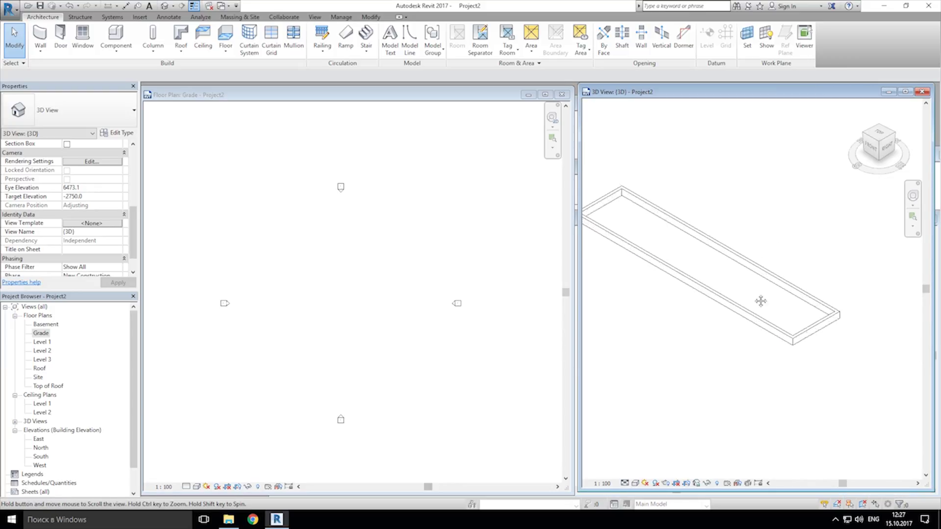
{"action": "left_click", "coordinate": [411, 311]}
- Set the Grade plan's View Range depth to Unlimited so the masonry wall rectangle appears
{"action": "middle_click_drag", "start_coordinate": [319, 304], "coordinate": [344, 299]}
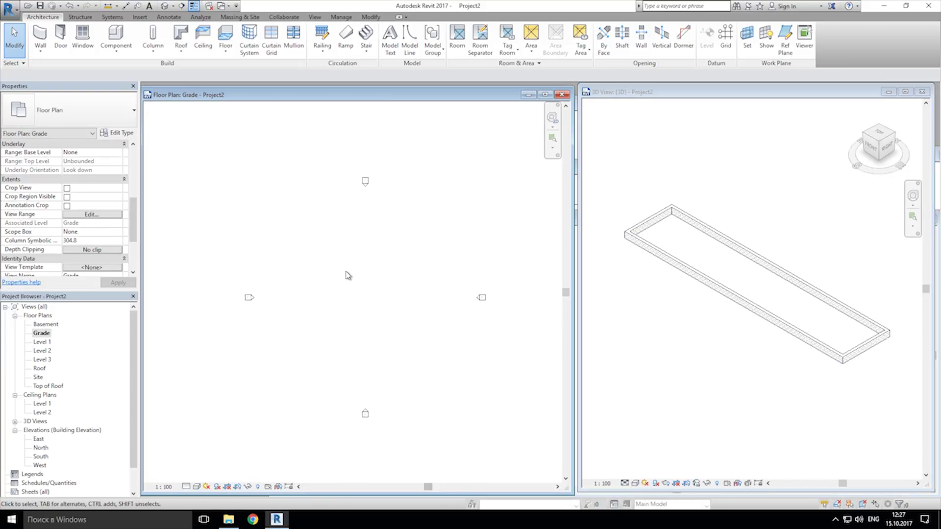
{"action": "left_click", "coordinate": [130, 216]}
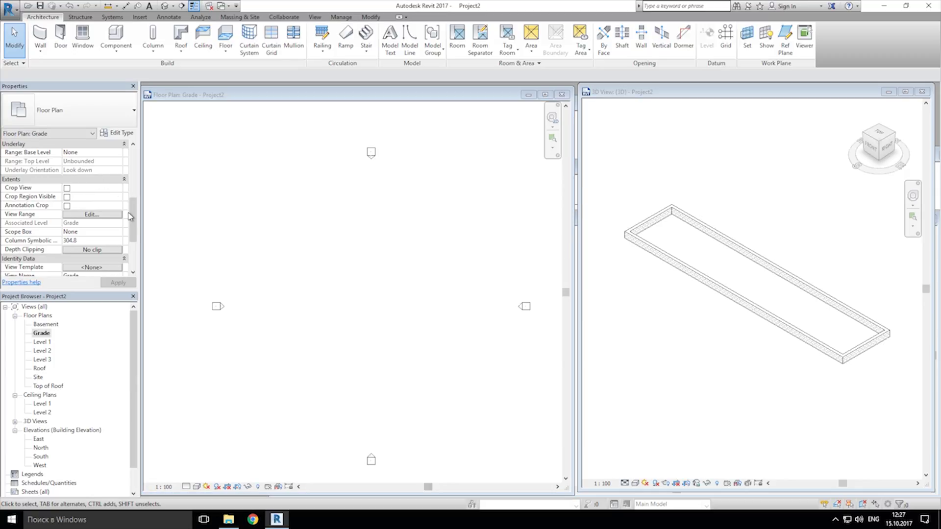
{"action": "mouse_move", "coordinate": [138, 234]}
{"action": "left_mouse_down"}
{"action": "mouse_move", "coordinate": [138, 260]}
{"action": "mouse_move", "coordinate": [139, 219]}
{"action": "left_mouse_up"}
{"action": "left_click", "coordinate": [94, 224]}
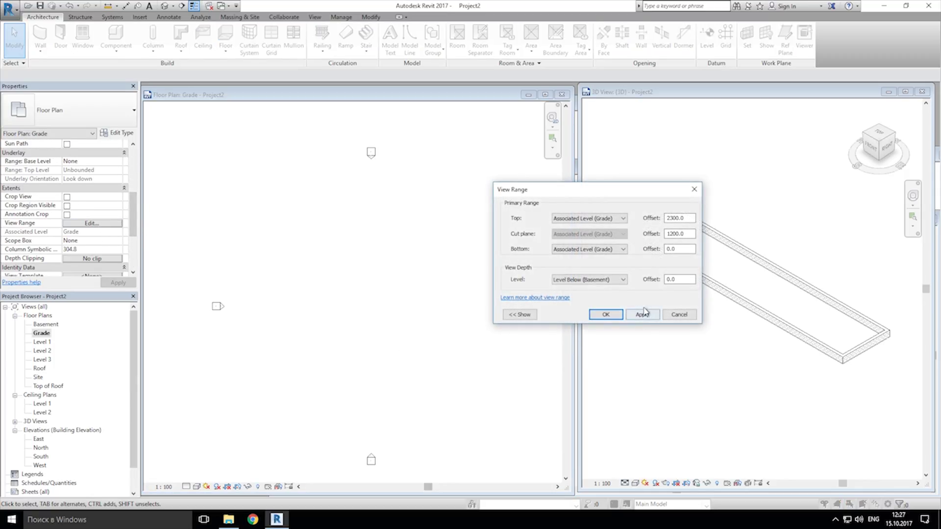
{"action": "left_click", "coordinate": [618, 280]}
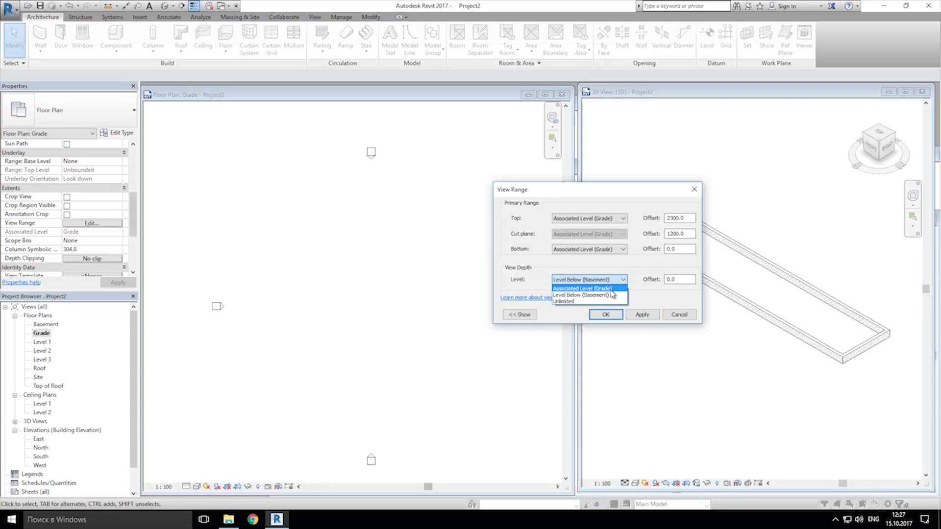
{"action": "left_click", "coordinate": [614, 289]}
{"action": "left_click", "coordinate": [605, 315]}
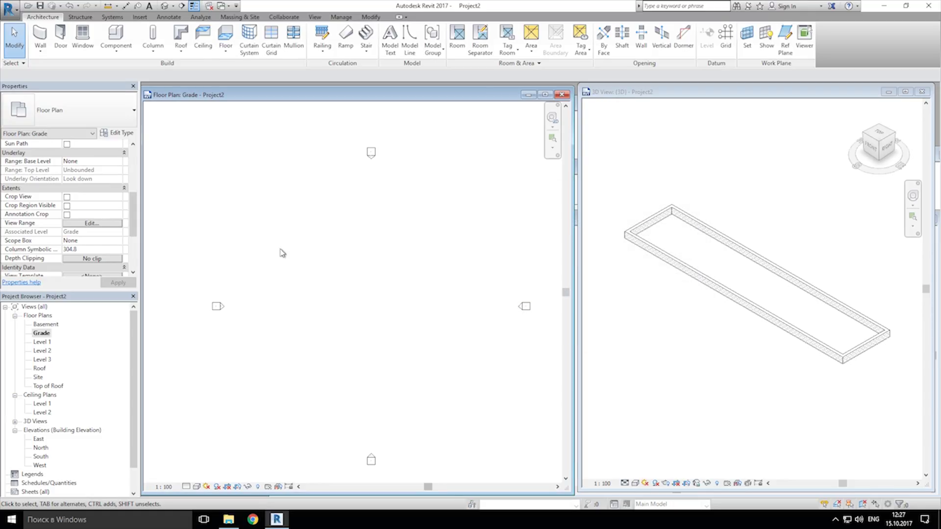
{"action": "scroll", "coordinate": [131, 235], "scroll_direction": "down", "scroll_amount": 3}
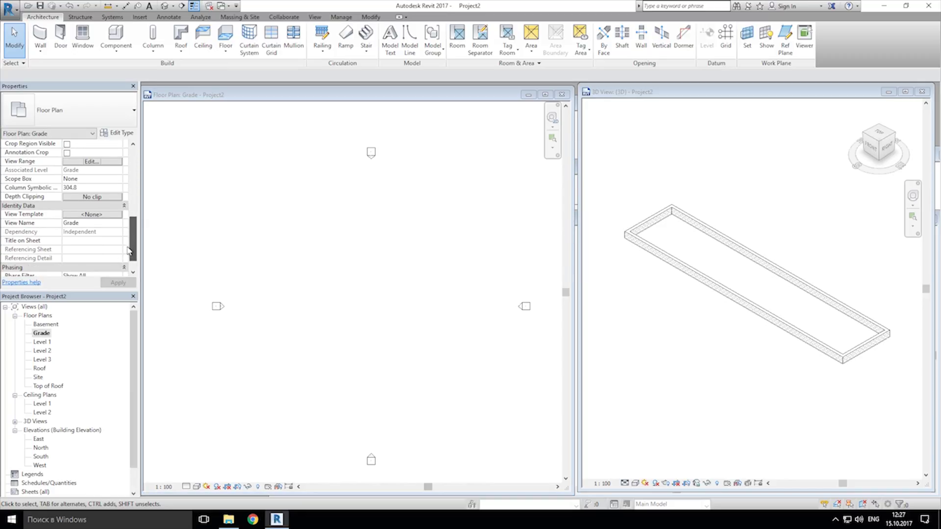
{"action": "scroll", "coordinate": [127, 230], "scroll_direction": "up", "scroll_amount": 4}
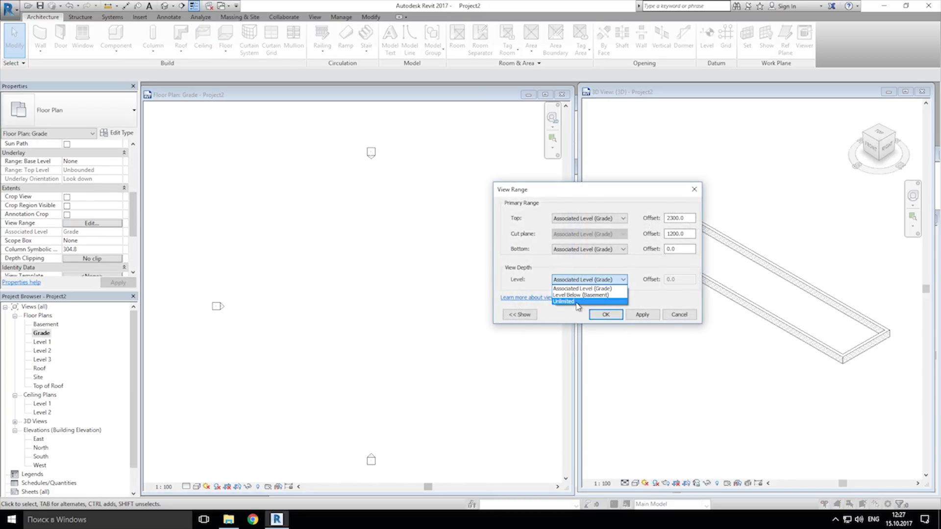
{"action": "left_click", "coordinate": [578, 302]}
{"action": "left_click", "coordinate": [605, 314]}
- Start an architectural wall of type Exterior - Brick on Mtl. Stud
{"action": "middle_click_drag", "start_coordinate": [401, 329], "coordinate": [422, 307]}
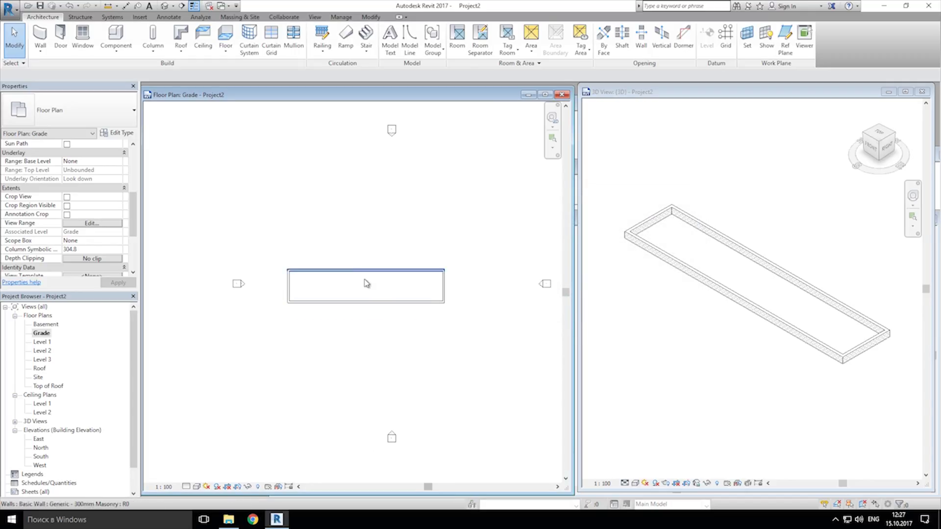
{"action": "scroll", "coordinate": [368, 283], "scroll_direction": "up", "scroll_amount": 2}
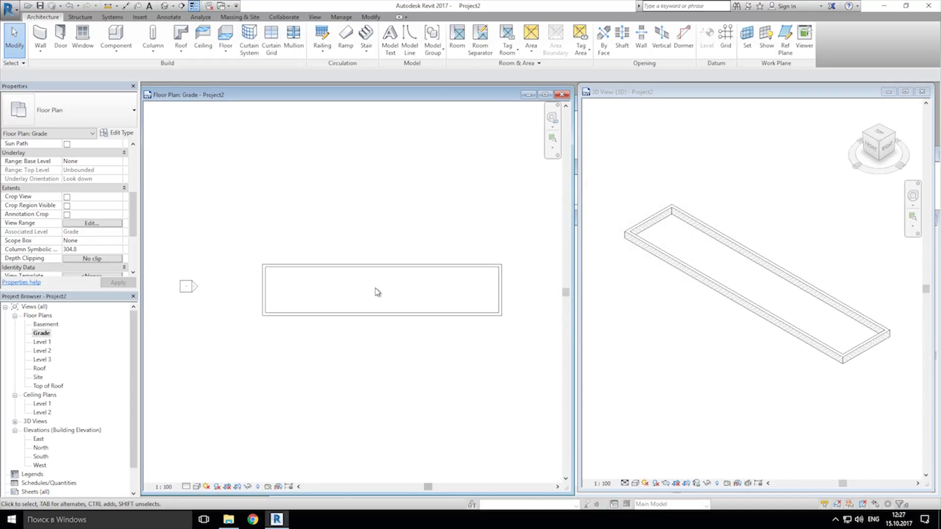
{"action": "scroll", "coordinate": [377, 292], "scroll_direction": "up", "scroll_amount": 1}
{"action": "left_click", "coordinate": [43, 51]}
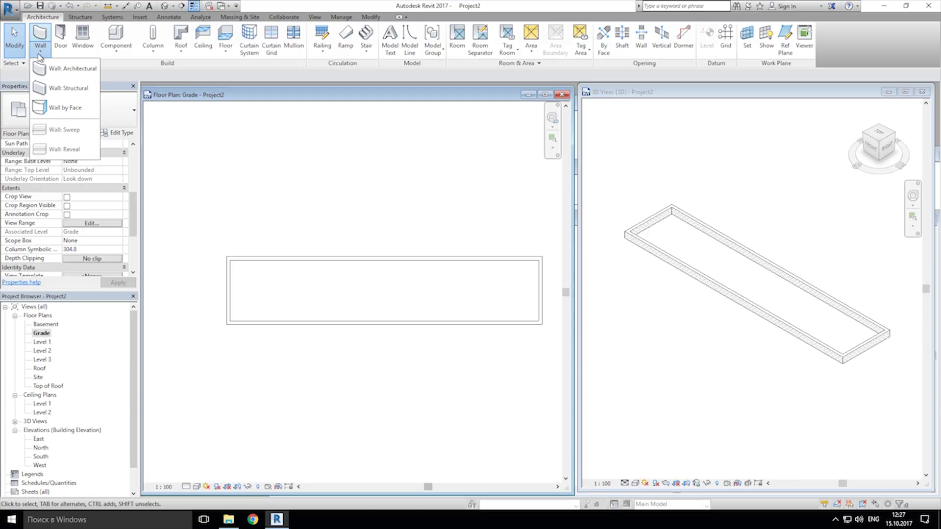
{"action": "left_click", "coordinate": [74, 70]}
{"action": "left_click", "coordinate": [99, 123]}
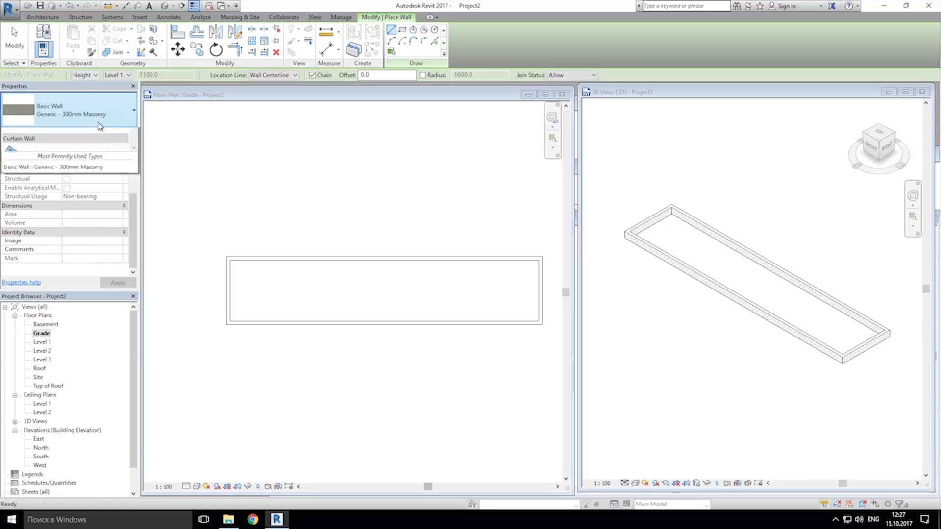
{"action": "left_click_drag", "start_coordinate": [135, 288], "coordinate": [142, 169]}
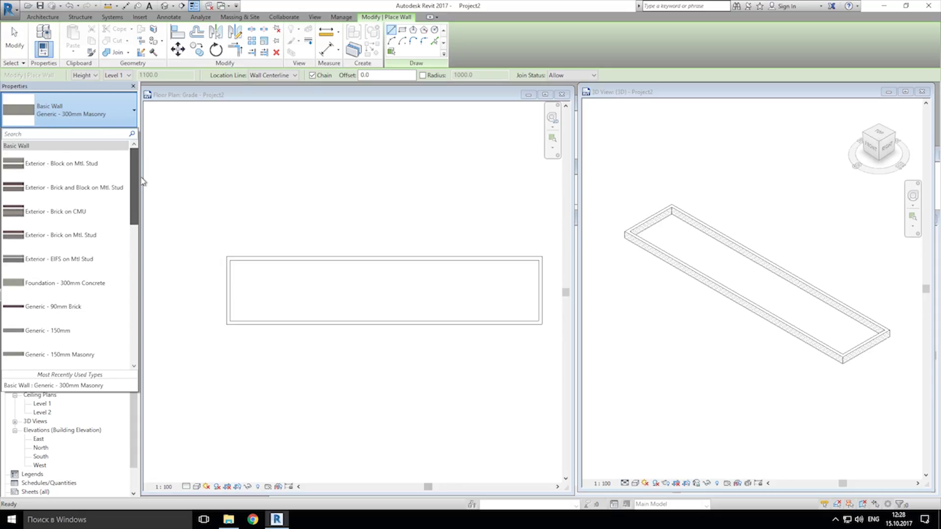
{"action": "left_click_drag", "start_coordinate": [142, 181], "coordinate": [139, 189]}
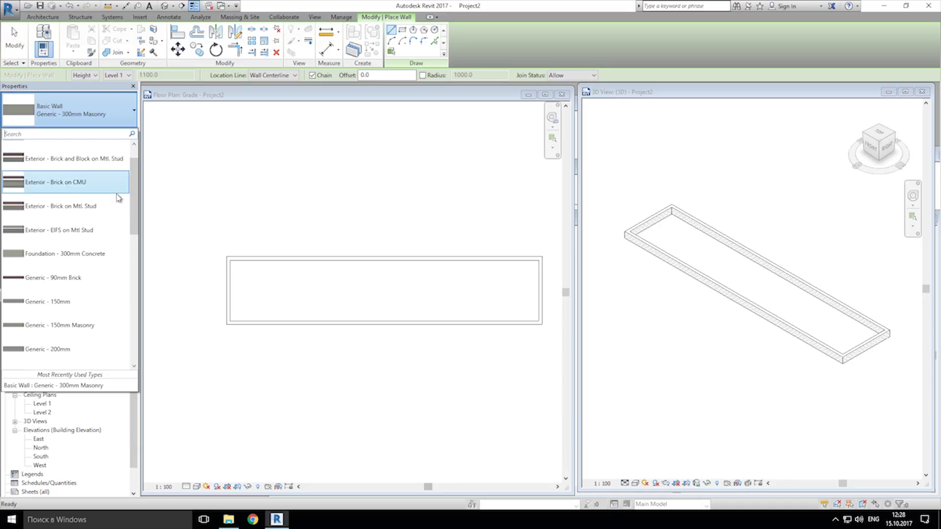
{"action": "left_click", "coordinate": [48, 210]}
- Set the new wall's height to Roof
{"action": "scroll", "coordinate": [199, 241], "scroll_direction": "up", "scroll_amount": 2}
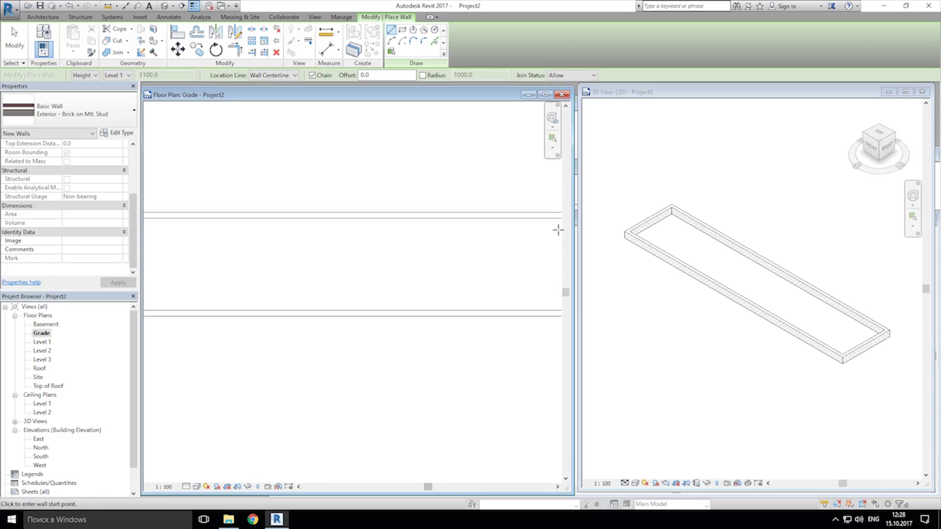
{"action": "scroll", "coordinate": [474, 257], "scroll_direction": "down", "scroll_amount": 1}
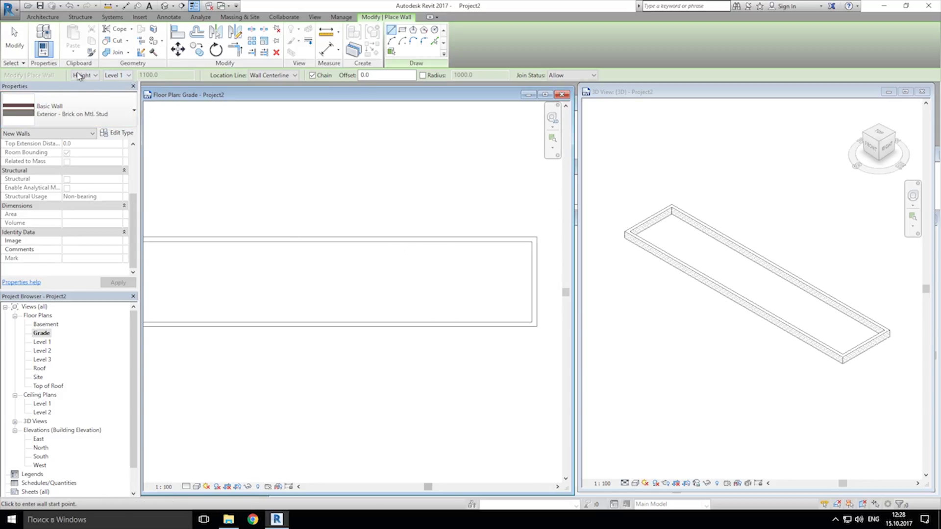
{"action": "left_click", "coordinate": [129, 76]}
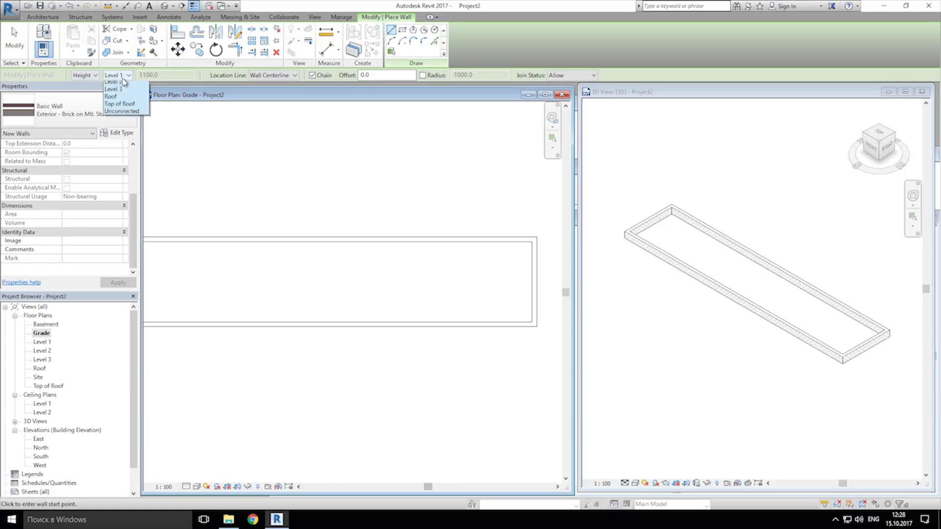
{"action": "left_click", "coordinate": [112, 125]}
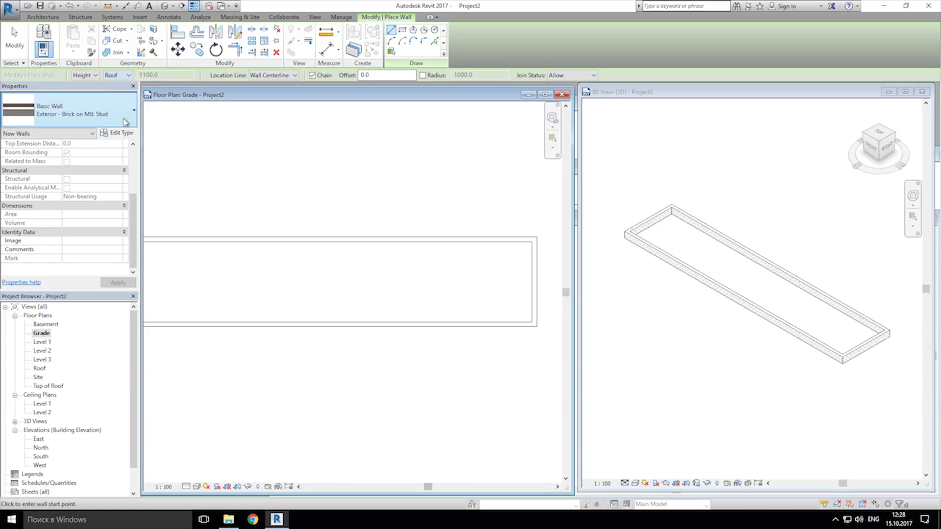
{"action": "left_click", "coordinate": [295, 76]}
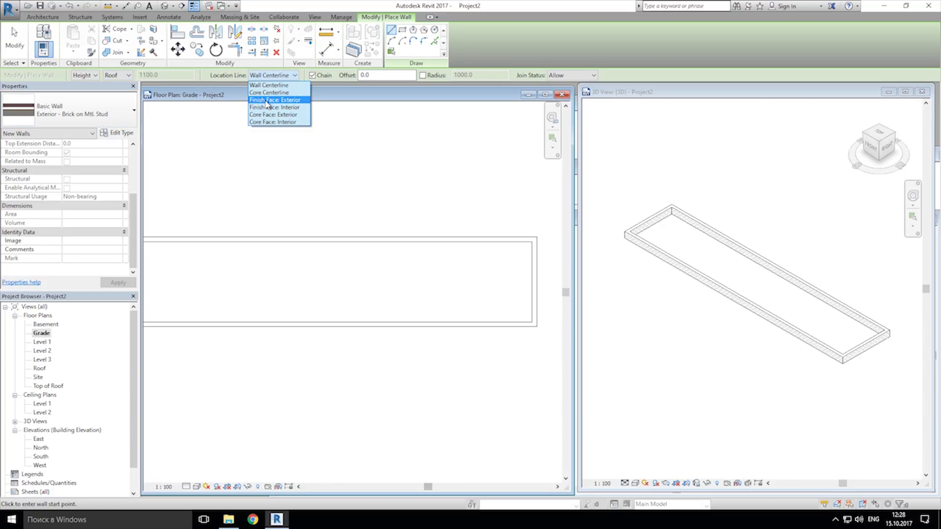
- Draw the brick wall rectangle on Finish Face: Exterior from corner to opposite corner of the foundation
{"action": "left_click", "coordinate": [274, 99]}
{"action": "left_click", "coordinate": [402, 30]}
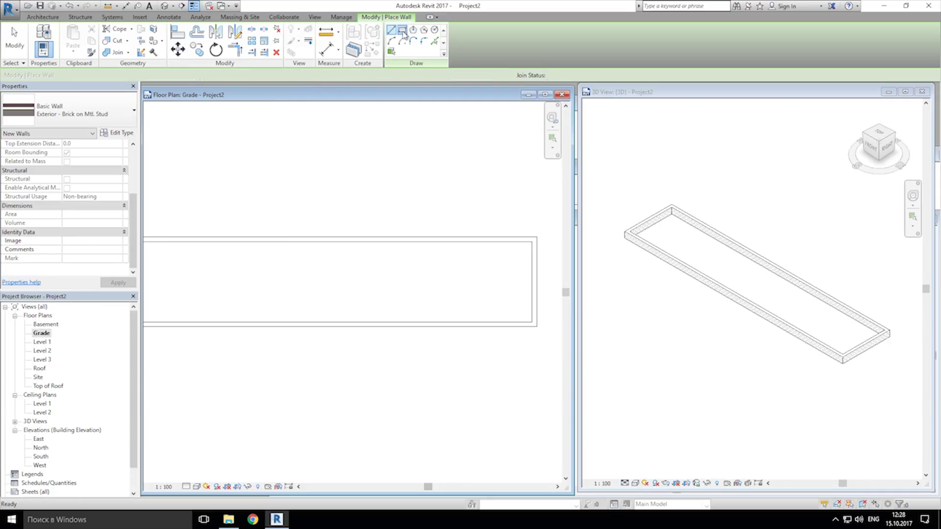
{"action": "scroll", "coordinate": [437, 180], "scroll_direction": "up", "scroll_amount": 2}
{"action": "scroll", "coordinate": [260, 211], "scroll_direction": "up", "scroll_amount": 2}
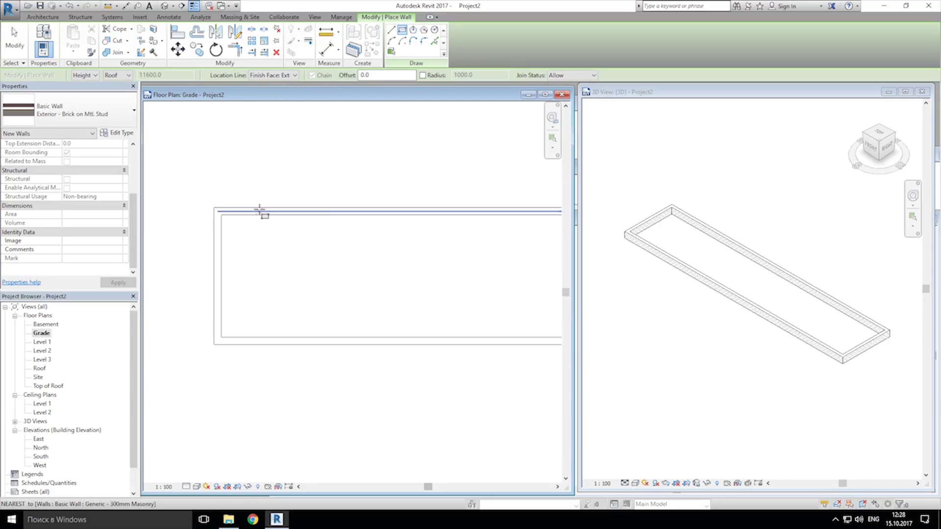
{"action": "left_click", "coordinate": [213, 207]}
{"action": "scroll", "coordinate": [269, 193], "scroll_direction": "down", "scroll_amount": 1}
{"action": "middle_click_drag", "start_coordinate": [269, 193], "coordinate": [240, 185]}
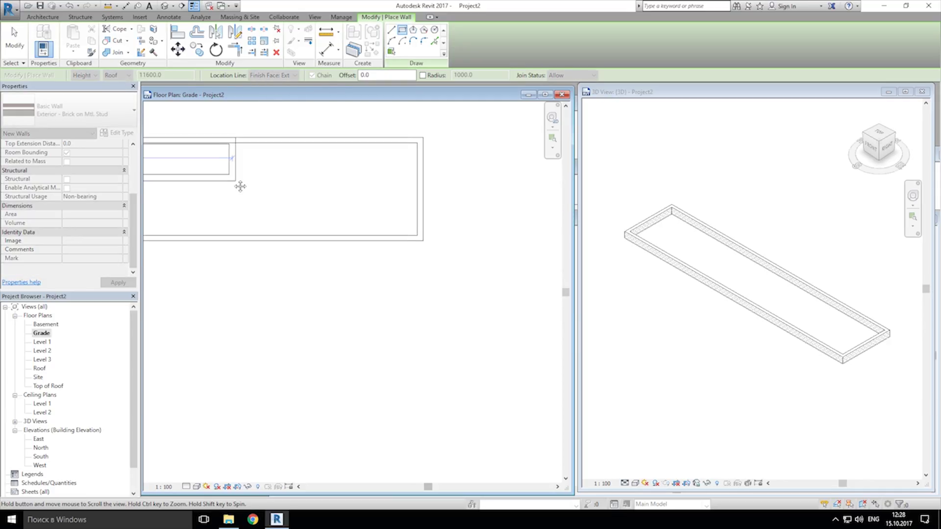
{"action": "left_click", "coordinate": [420, 239]}
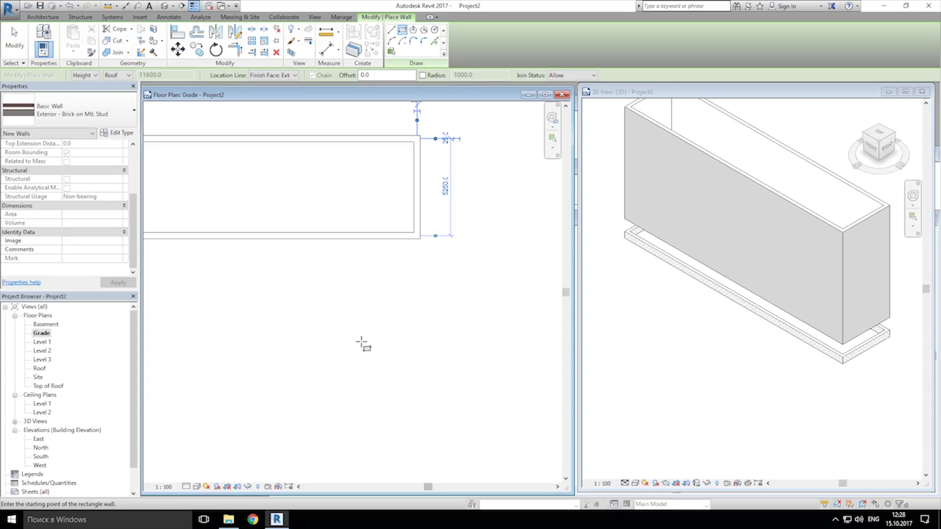
- End the wall placement with Cancel from the right-click menu
{"action": "middle_click_drag", "start_coordinate": [363, 344], "coordinate": [420, 363]}
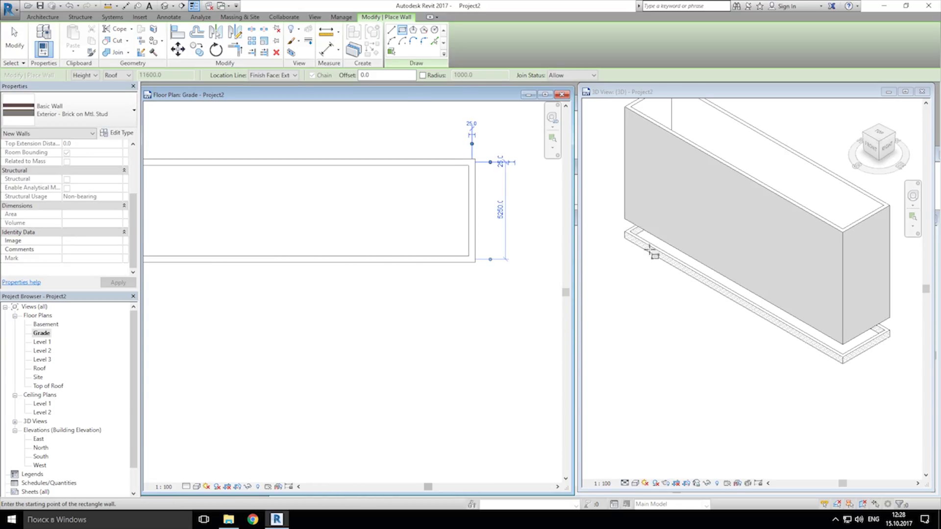
{"action": "right_click", "coordinate": [356, 224]}
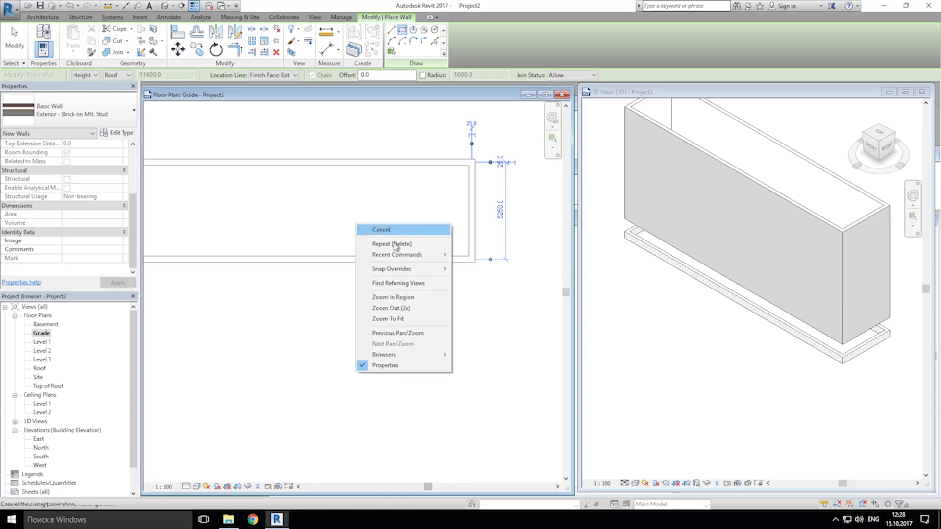
{"action": "left_click", "coordinate": [406, 229]}
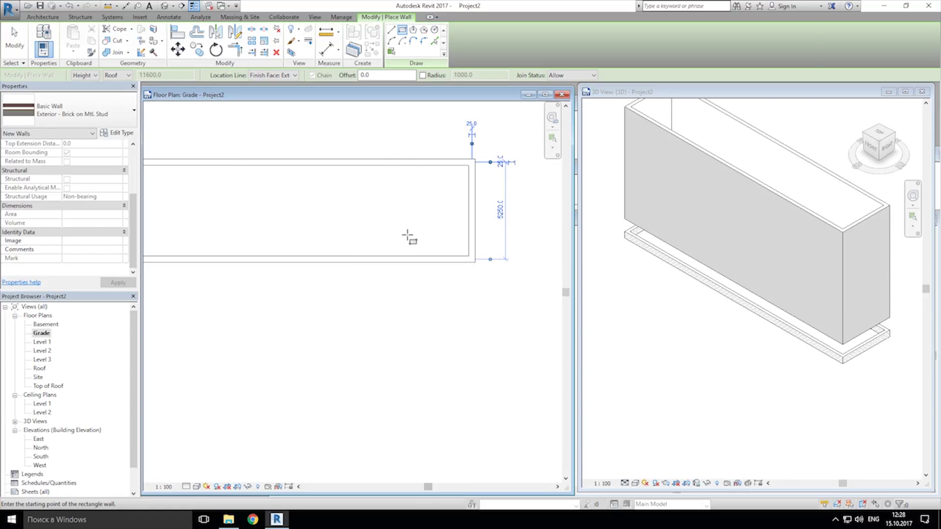
- Open the Basement floor plan in its own window and reposition it
{"action": "double_click", "coordinate": [45, 325]}
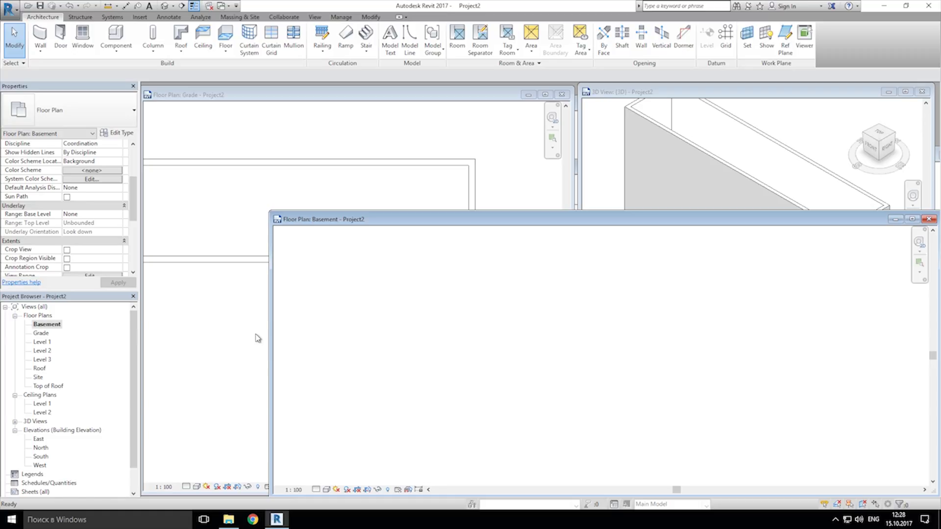
{"action": "left_click_drag", "start_coordinate": [514, 223], "coordinate": [422, 129]}
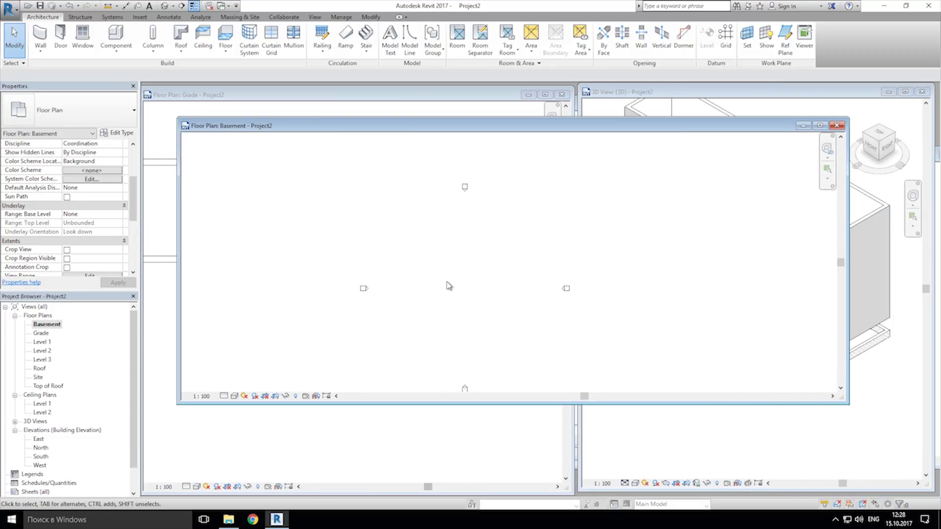
{"action": "middle_click_drag", "start_coordinate": [449, 285], "coordinate": [458, 273]}
{"action": "left_click_drag", "start_coordinate": [135, 197], "coordinate": [136, 248]}
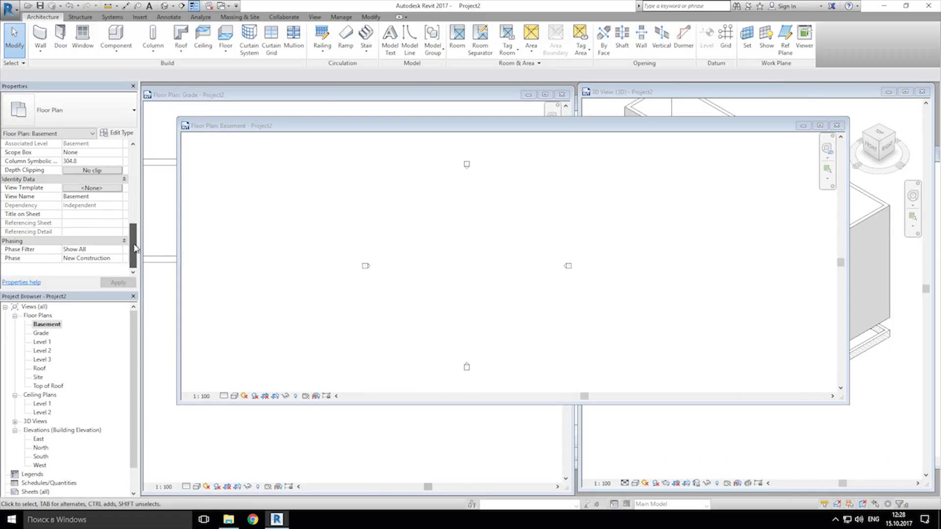
{"action": "scroll", "coordinate": [88, 224], "scroll_direction": "up", "scroll_amount": 5}
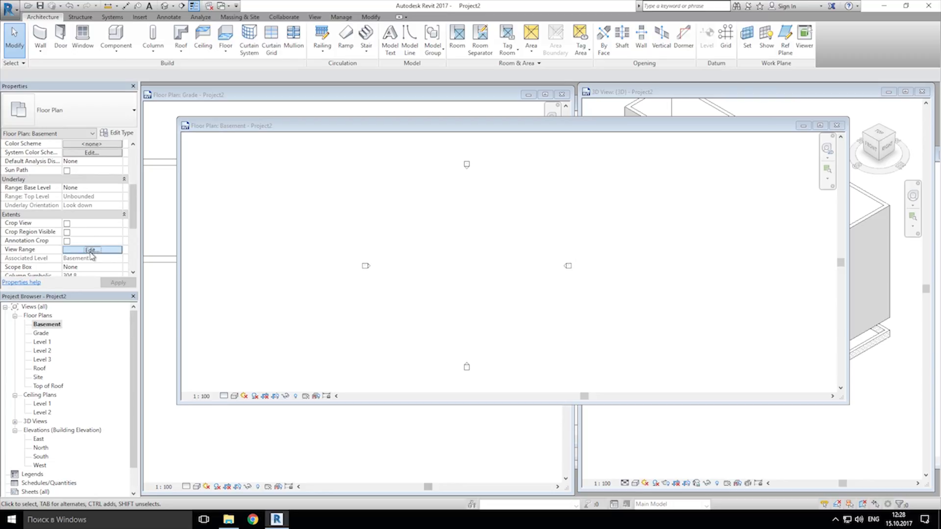
- Set the Basement plan's View Depth Level to Unlimited, then open the Wall menu
{"action": "left_click", "coordinate": [91, 250]}
{"action": "left_click", "coordinate": [594, 278]}
{"action": "left_click", "coordinate": [588, 297]}
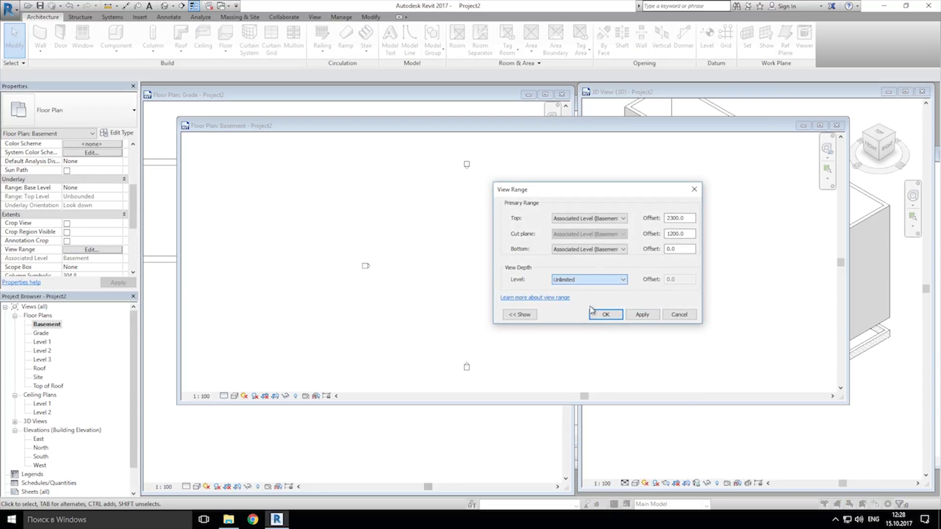
{"action": "left_click", "coordinate": [606, 314]}
{"action": "scroll", "coordinate": [435, 265], "scroll_direction": "up", "scroll_amount": 3}
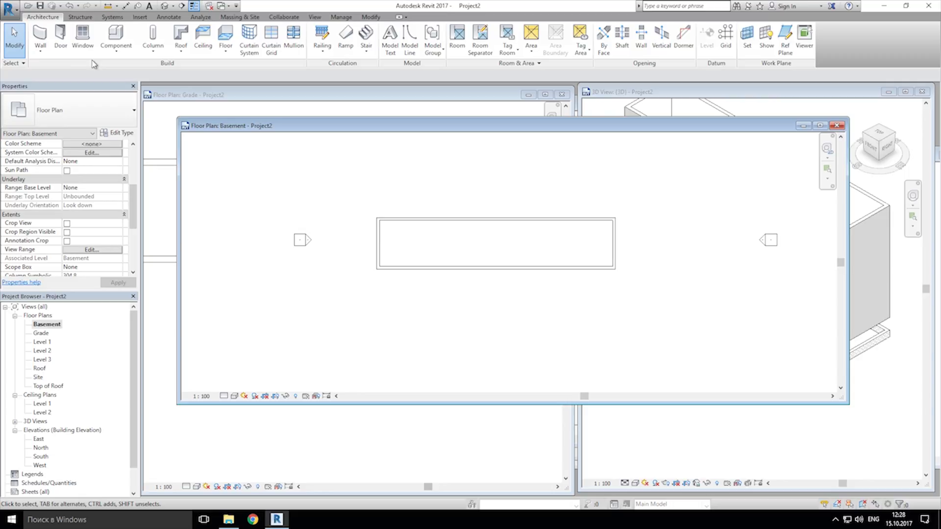
{"action": "left_click", "coordinate": [40, 50]}
- Draw a Generic - 300mm Masonry wall rectangle up to Grade, snapping to the building corners
{"action": "left_click", "coordinate": [53, 88]}
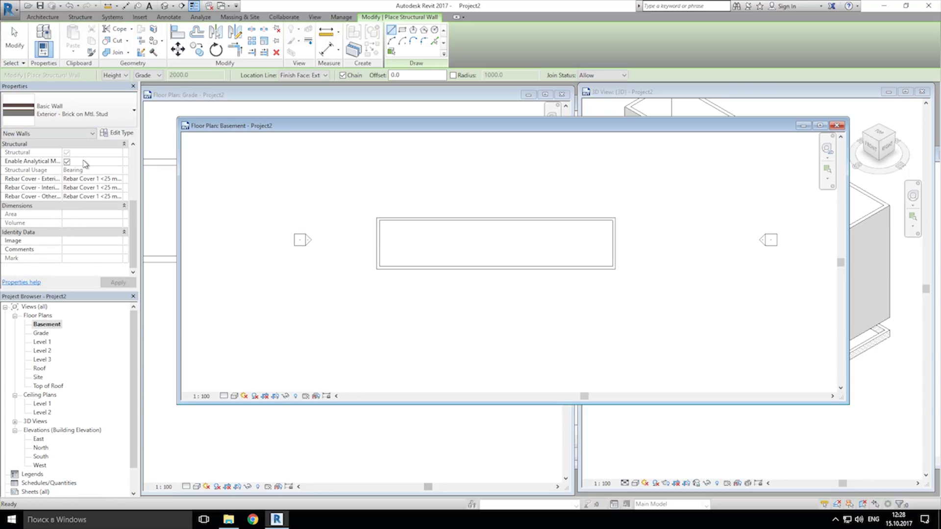
{"action": "left_click", "coordinate": [95, 111]}
{"action": "scroll", "coordinate": [111, 208], "scroll_direction": "down", "scroll_amount": 3}
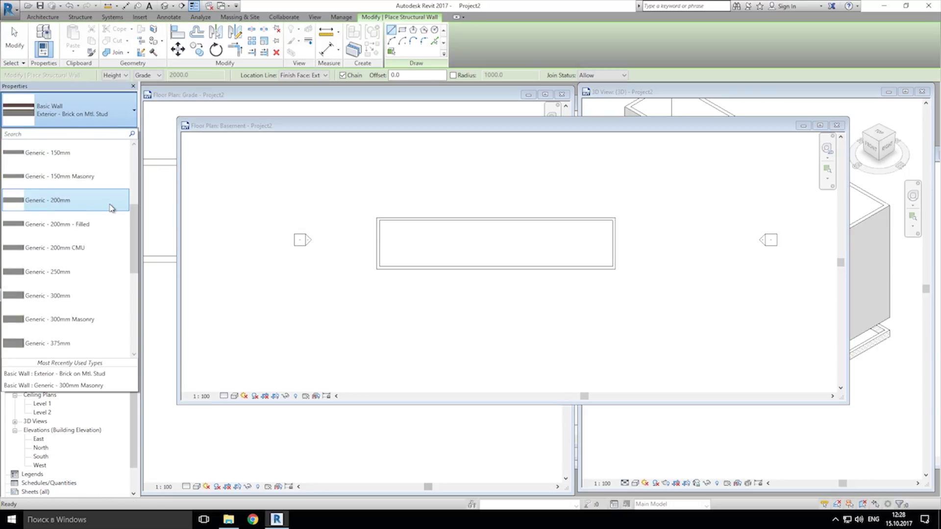
{"action": "left_click", "coordinate": [90, 271]}
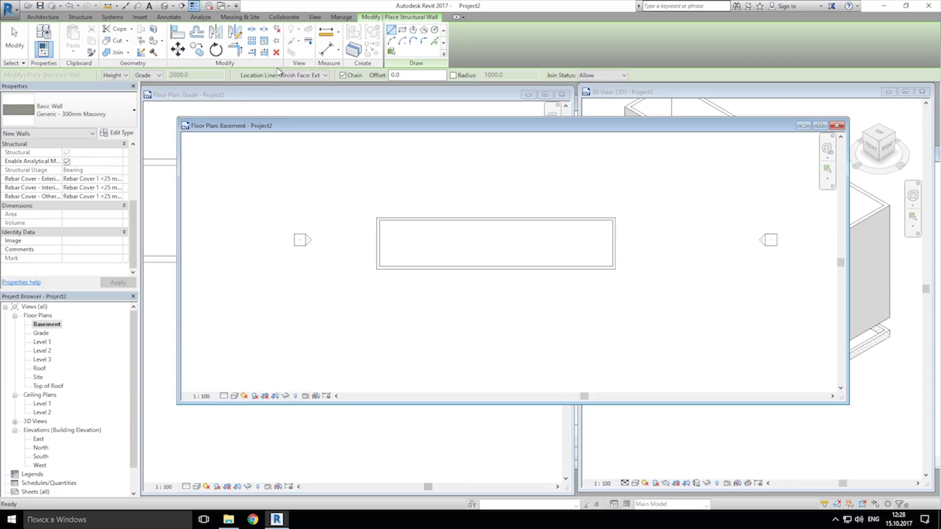
{"action": "left_click", "coordinate": [147, 76]}
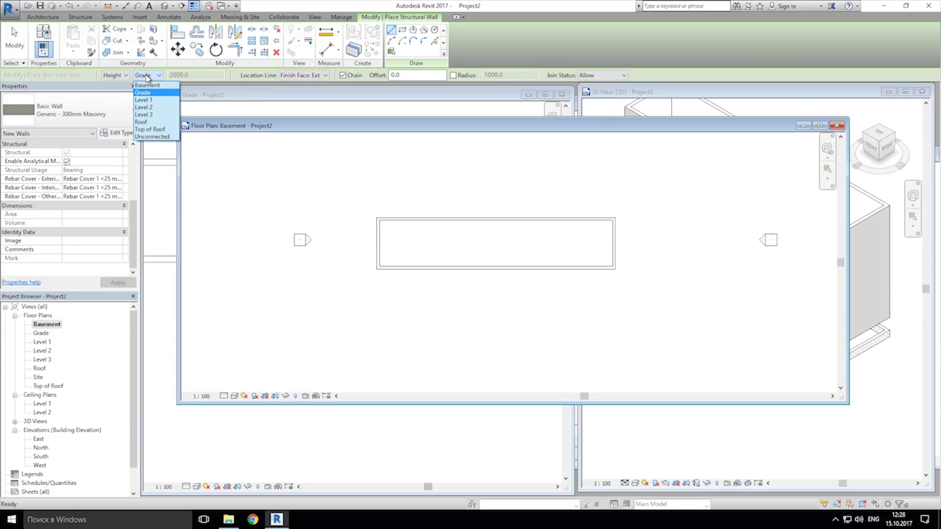
{"action": "left_click", "coordinate": [143, 92]}
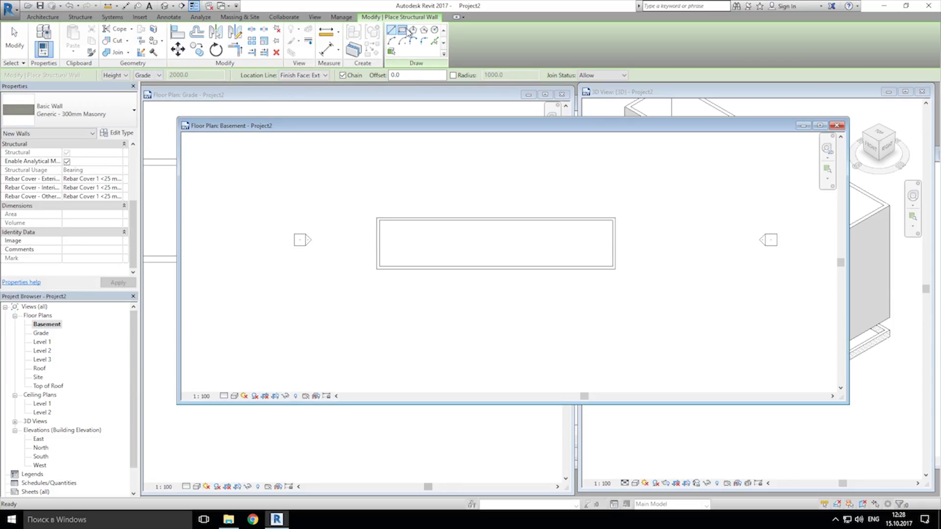
{"action": "left_click", "coordinate": [377, 219]}
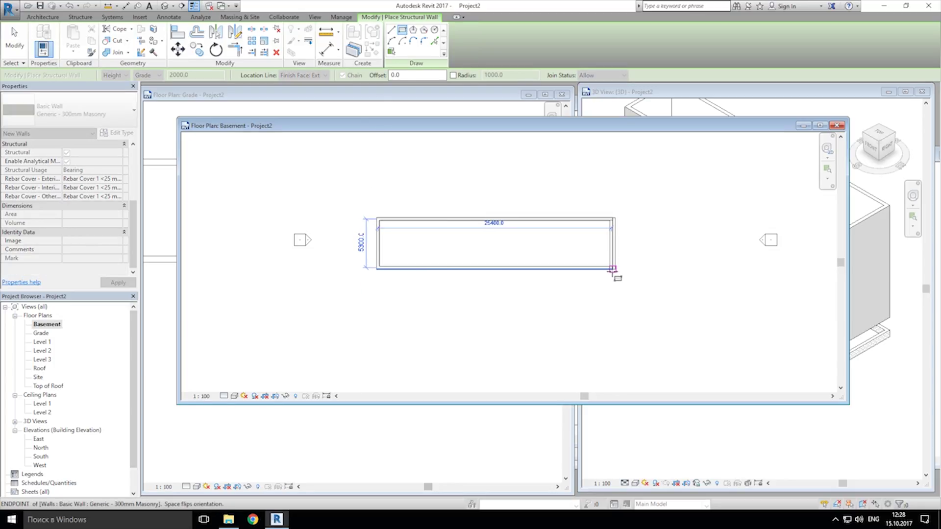
{"action": "left_click", "coordinate": [616, 268]}
- Finish placing the masonry walls and close the Basement floor plan
{"action": "right_click", "coordinate": [768, 307]}
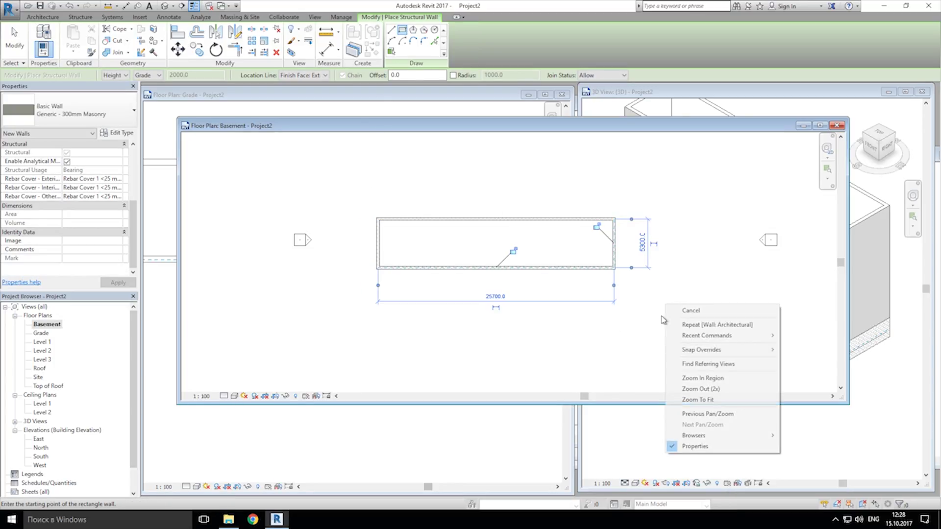
{"action": "left_click", "coordinate": [780, 309]}
{"action": "key", "text": "Escape"}
{"action": "left_click", "coordinate": [836, 125]}
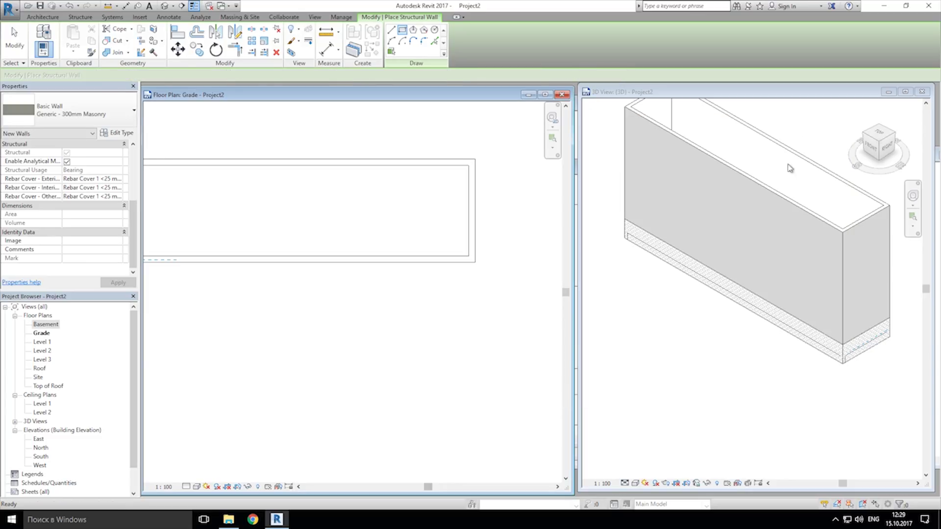
- Drag the short and long masonry walls' shape handles in 3D to adjust their heights
{"action": "middle_click_drag", "start_coordinate": [763, 355], "coordinate": [687, 346]}
{"action": "scroll", "coordinate": [840, 300], "scroll_direction": "up", "scroll_amount": 3}
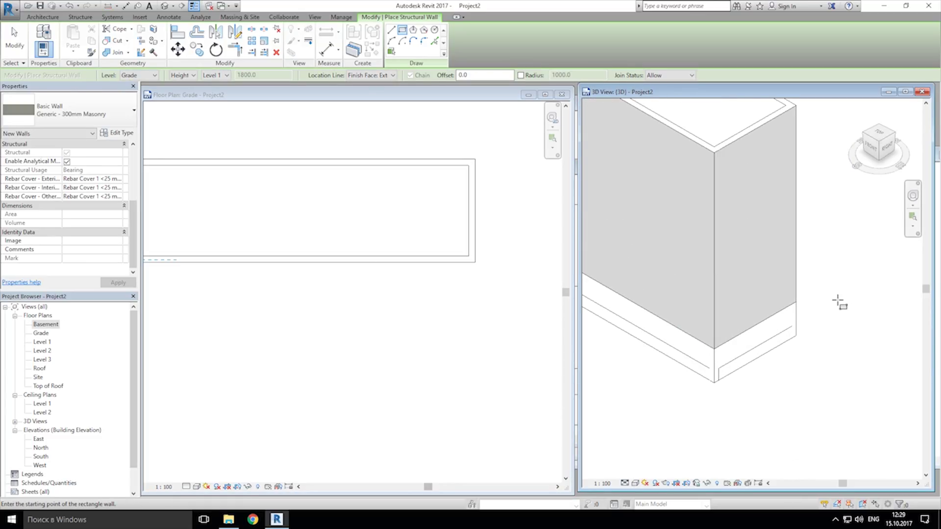
{"action": "left_click", "coordinate": [745, 348]}
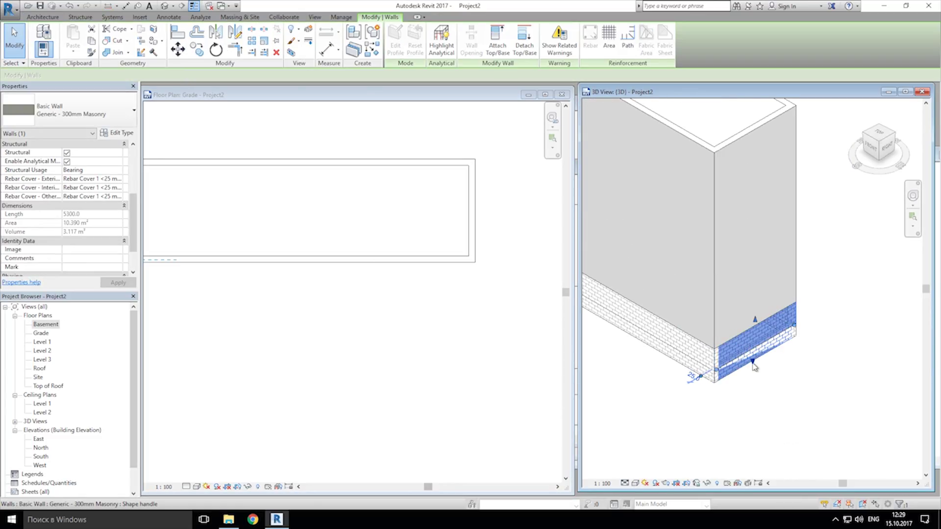
{"action": "left_click_drag", "start_coordinate": [754, 364], "coordinate": [732, 347]}
{"action": "left_click", "coordinate": [682, 355]}
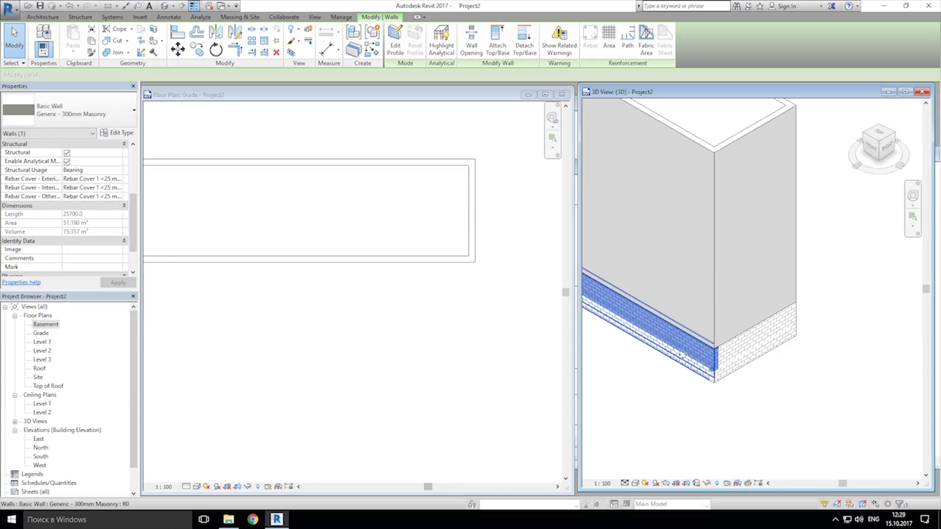
{"action": "scroll", "coordinate": [682, 354], "scroll_direction": "up", "scroll_amount": 4}
{"action": "left_click_drag", "start_coordinate": [753, 300], "coordinate": [609, 279]}
{"action": "middle_click_drag", "start_coordinate": [609, 279], "coordinate": [750, 294]}
{"action": "left_click_drag", "start_coordinate": [735, 383], "coordinate": [740, 380]}
- Orbit the 3D view and select a brick wall, then the lower masonry strip wall
{"action": "left_click", "coordinate": [625, 403]}
{"action": "scroll", "coordinate": [662, 388], "scroll_direction": "up", "scroll_amount": 2}
{"action": "middle_click_drag", "start_coordinate": [662, 389], "coordinate": [784, 313], "text": "shift"}
{"action": "left_click", "coordinate": [735, 236]}
{"action": "scroll", "coordinate": [710, 294], "scroll_direction": "up", "scroll_amount": 2}
{"action": "left_click", "coordinate": [690, 312]}
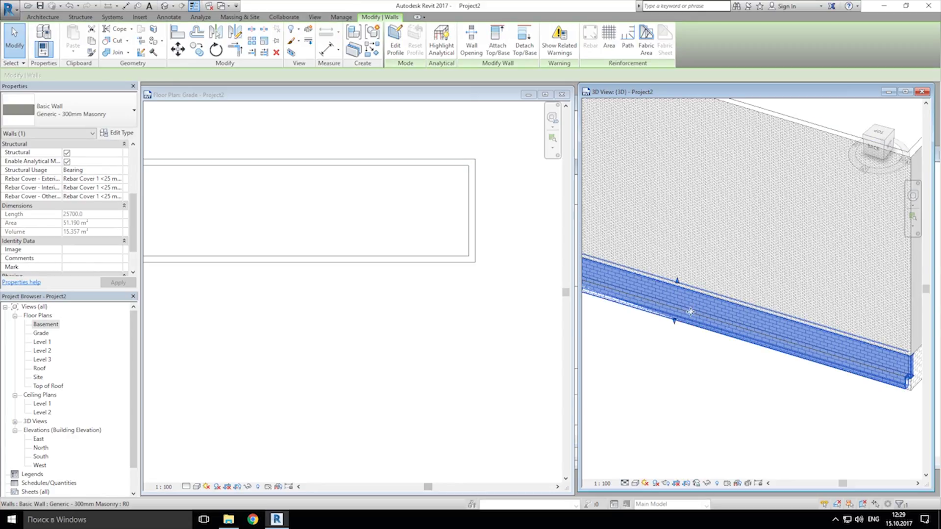
- Start a structural floor on the Basement level using the Generic Floor - 400mm type
{"action": "left_click", "coordinate": [636, 380]}
{"action": "scroll", "coordinate": [637, 372], "scroll_direction": "down", "scroll_amount": 3}
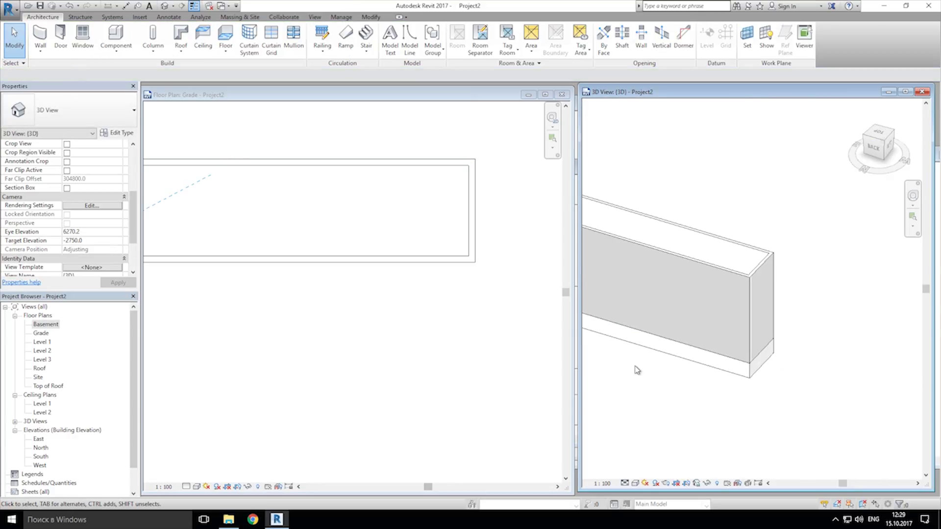
{"action": "middle_click_drag", "start_coordinate": [637, 371], "coordinate": [769, 397], "text": "shift"}
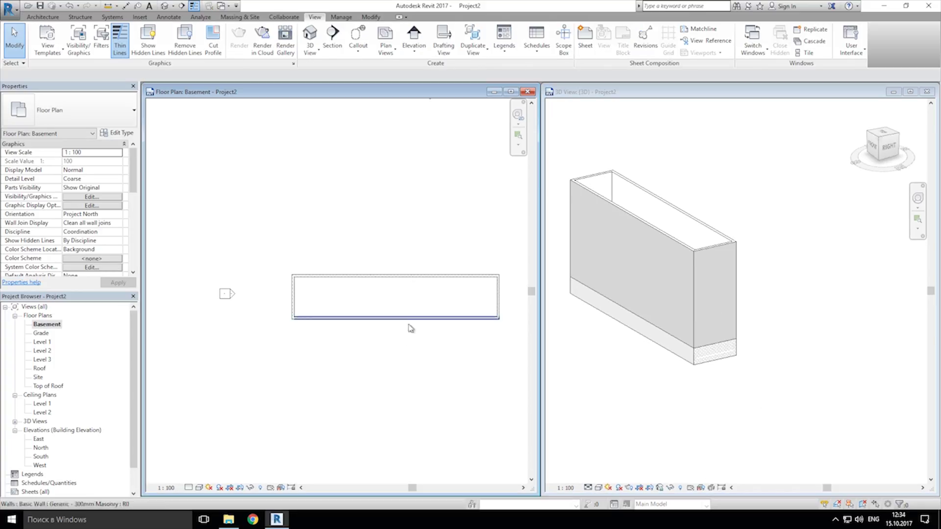
{"action": "scroll", "coordinate": [361, 277], "scroll_direction": "up", "scroll_amount": 2}
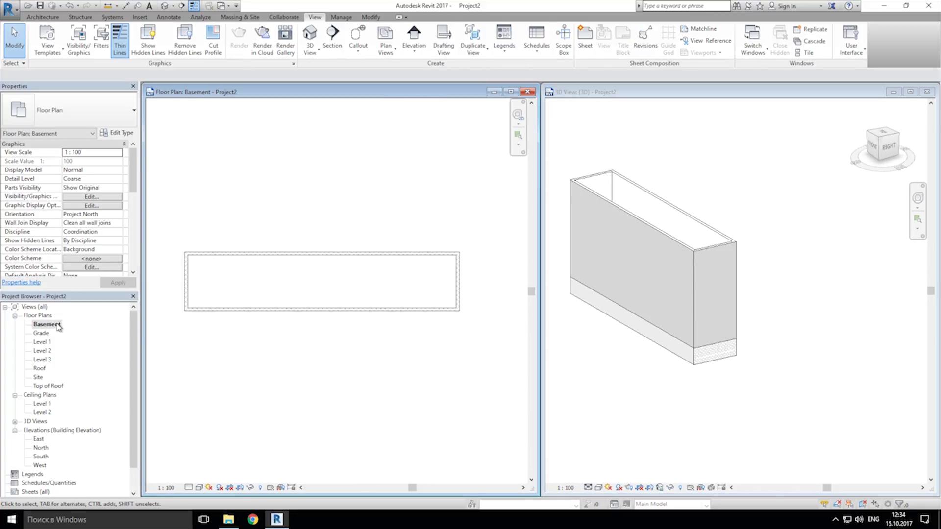
{"action": "middle_click_drag", "start_coordinate": [314, 309], "coordinate": [330, 326]}
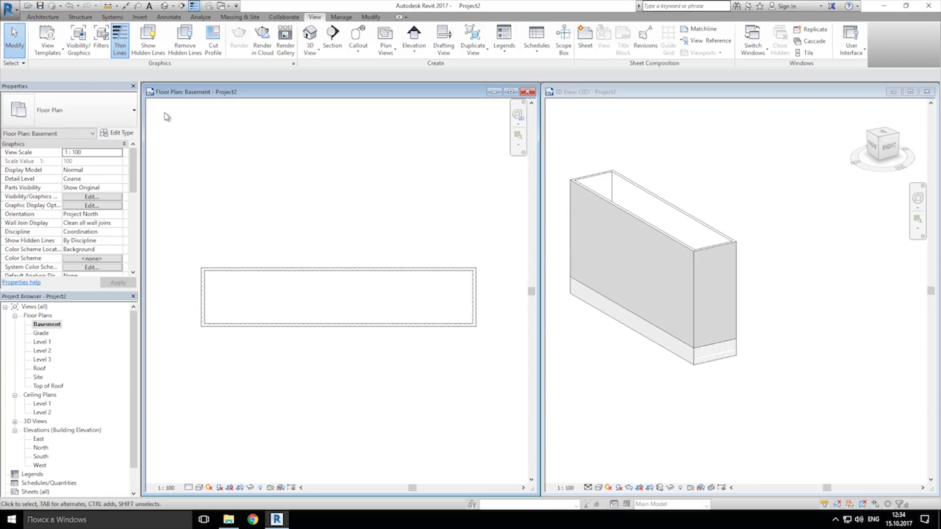
{"action": "left_click", "coordinate": [41, 17]}
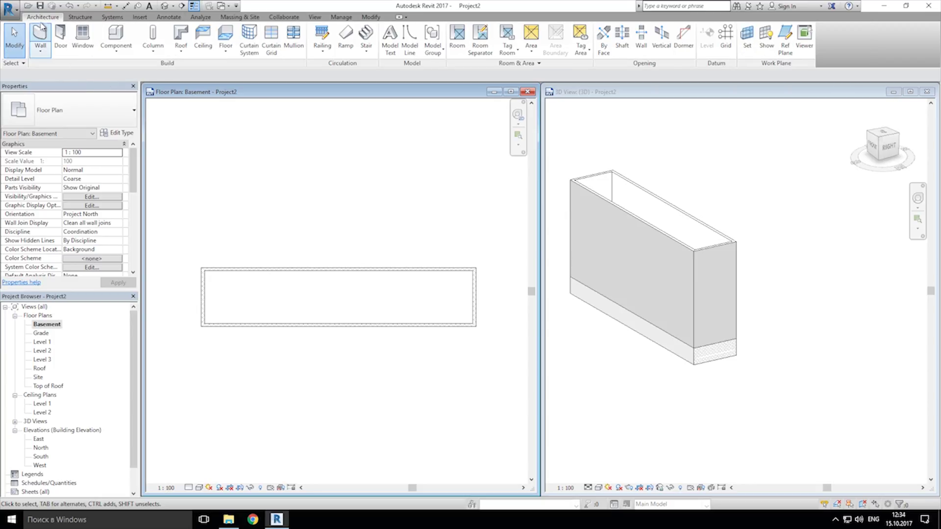
{"action": "left_click", "coordinate": [226, 50]}
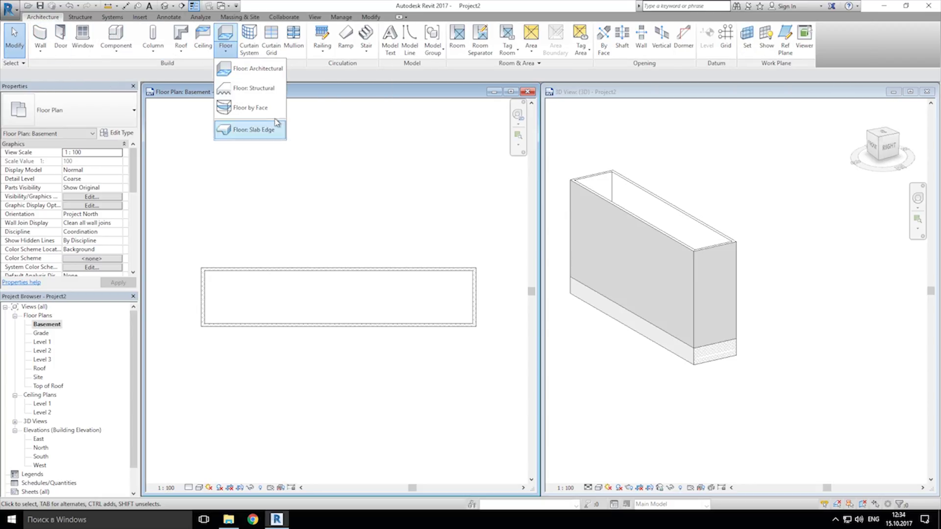
{"action": "left_click", "coordinate": [275, 90]}
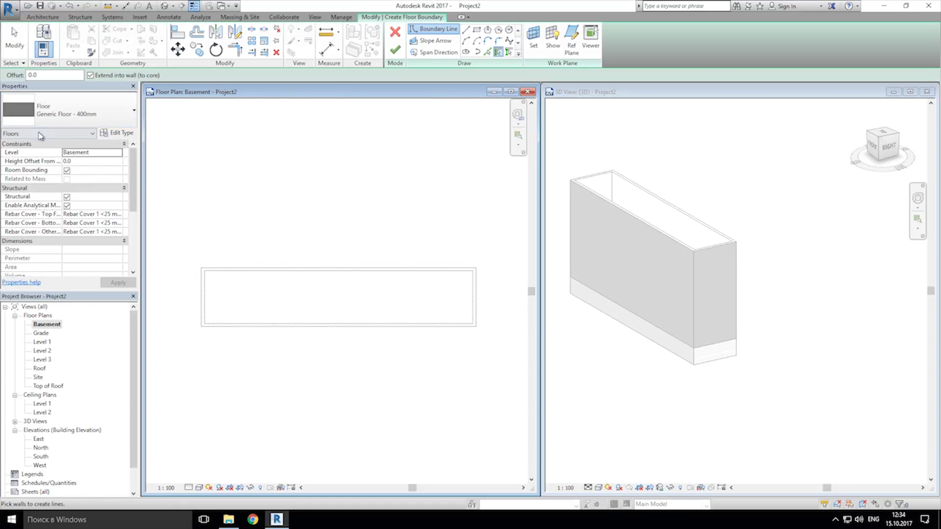
{"action": "left_click", "coordinate": [76, 112]}
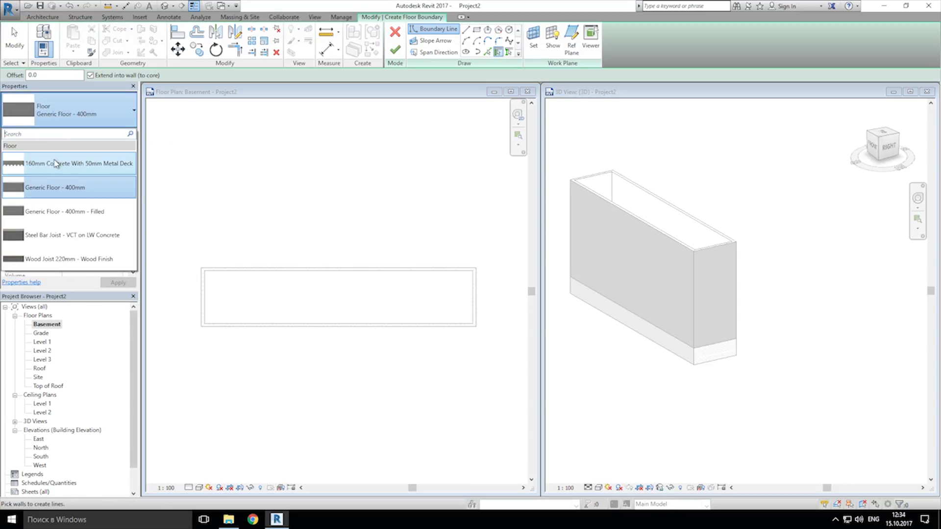
{"action": "left_click", "coordinate": [49, 185]}
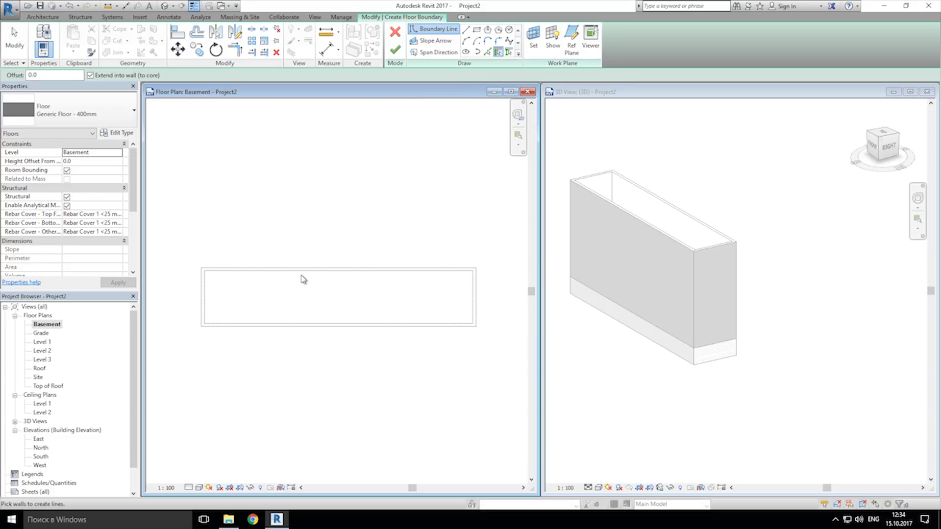
- Pick the top, right, bottom and left walls as the floor boundary and finish the sketch
{"action": "middle_click_drag", "start_coordinate": [311, 279], "coordinate": [333, 247]}
{"action": "left_click", "coordinate": [336, 251]}
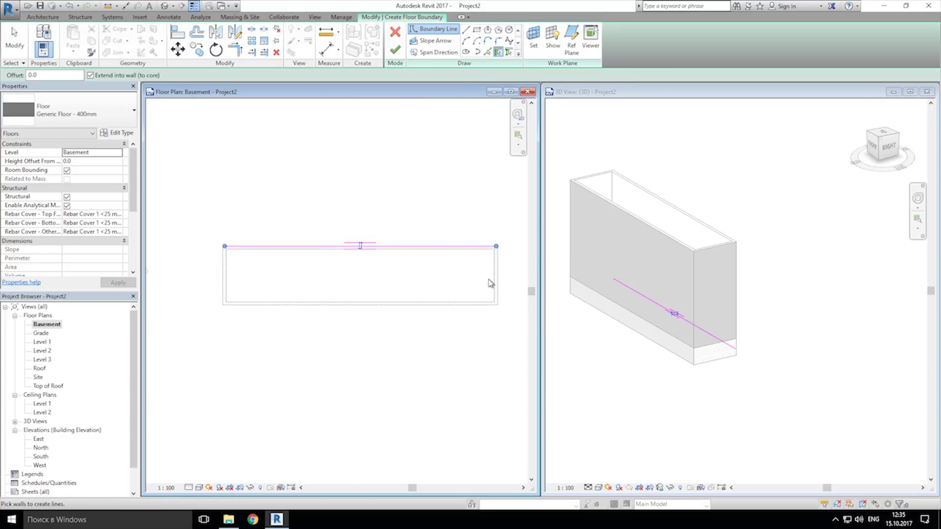
{"action": "scroll", "coordinate": [439, 269], "scroll_direction": "up", "scroll_amount": 2}
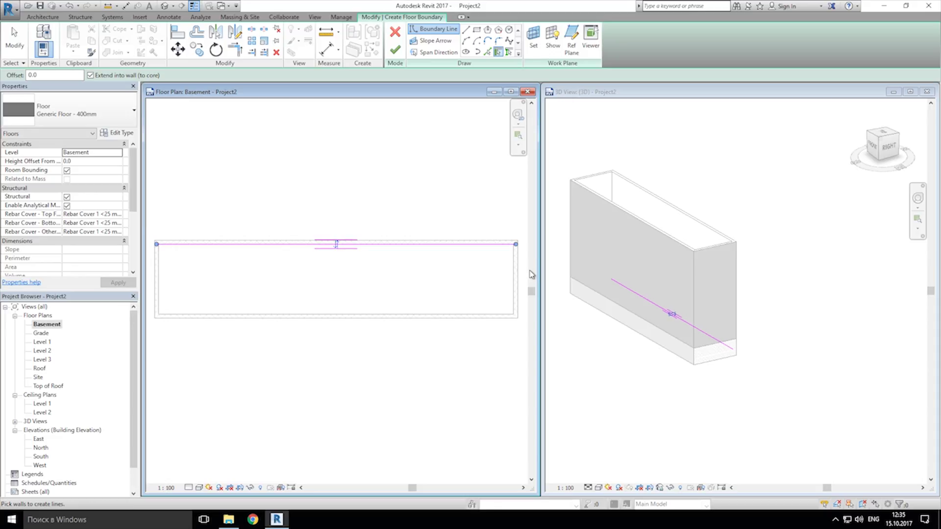
{"action": "left_click", "coordinate": [513, 275]}
{"action": "left_click", "coordinate": [406, 318]}
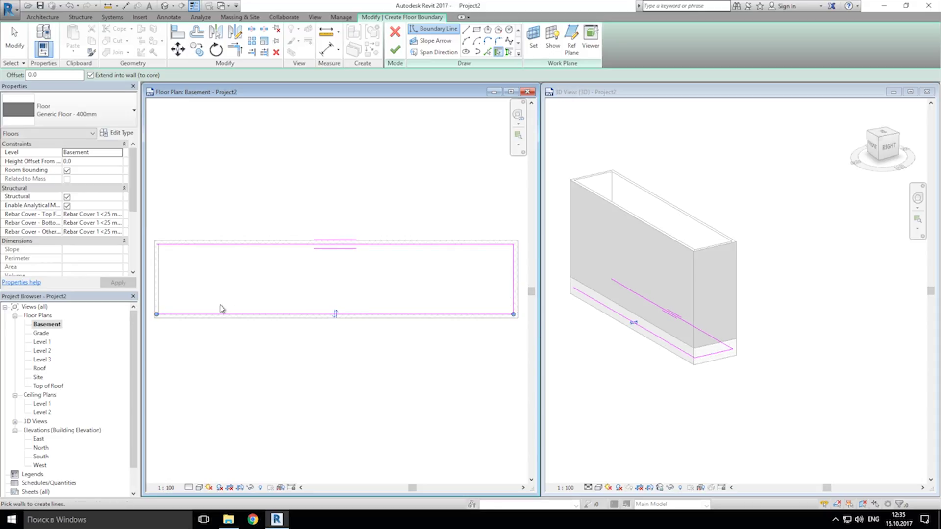
{"action": "middle_click_drag", "start_coordinate": [147, 304], "coordinate": [301, 304]}
{"action": "left_click", "coordinate": [314, 279]}
{"action": "middle_click_drag", "start_coordinate": [423, 288], "coordinate": [317, 287]}
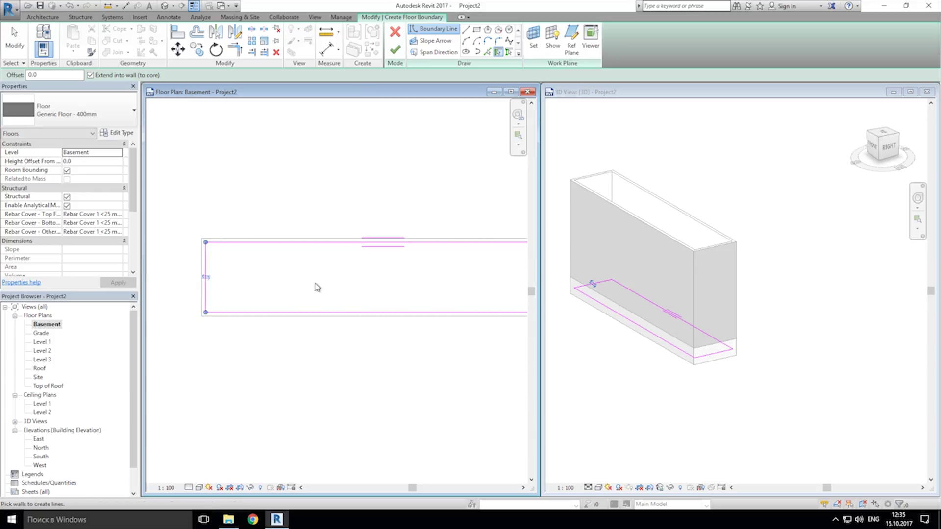
{"action": "left_click", "coordinate": [395, 52]}
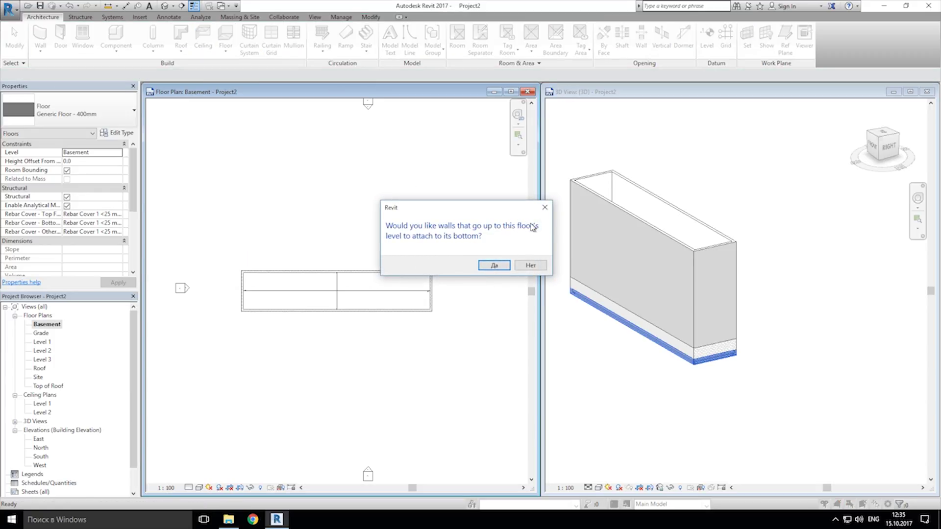
- Attach the walls to the basement floor, detach the missed targets, then orbit the 3D view
{"action": "left_click", "coordinate": [494, 265]}
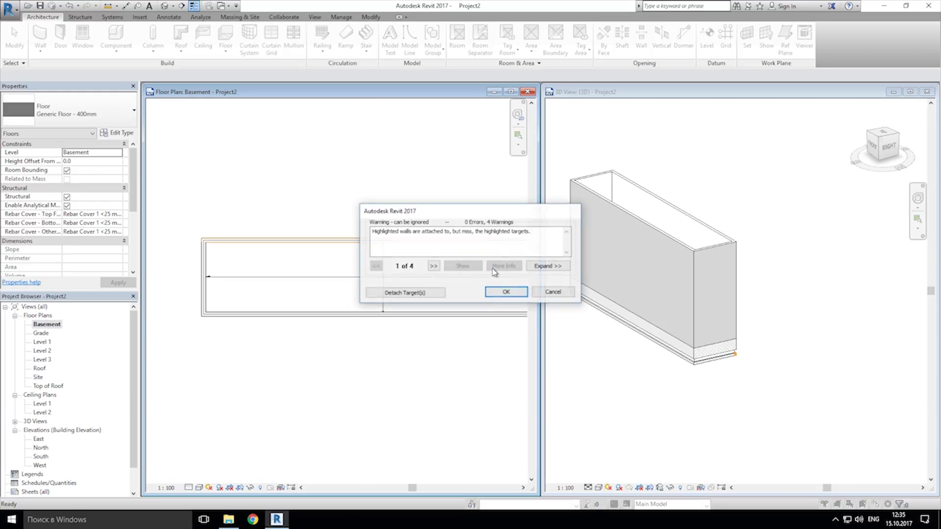
{"action": "left_click", "coordinate": [417, 293]}
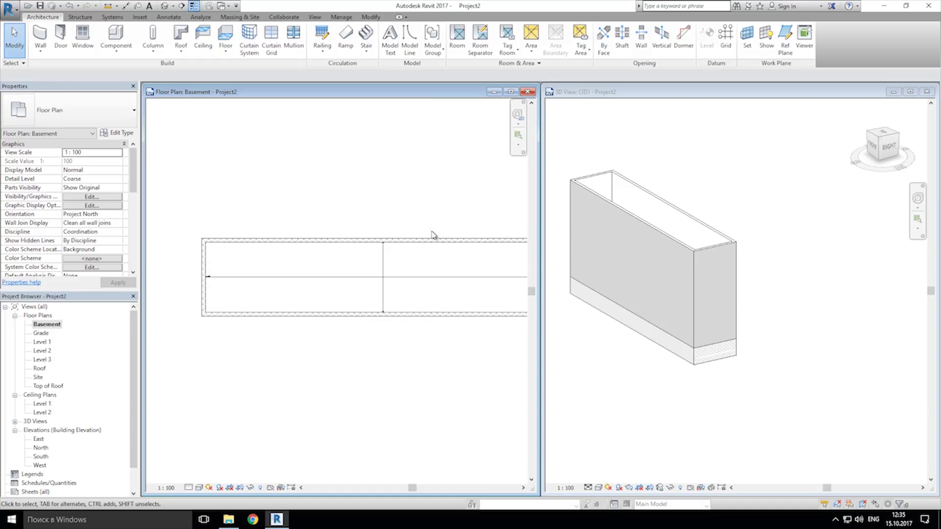
{"action": "middle_click_drag", "start_coordinate": [431, 235], "coordinate": [269, 276]}
{"action": "scroll", "coordinate": [269, 275], "scroll_direction": "up", "scroll_amount": 3}
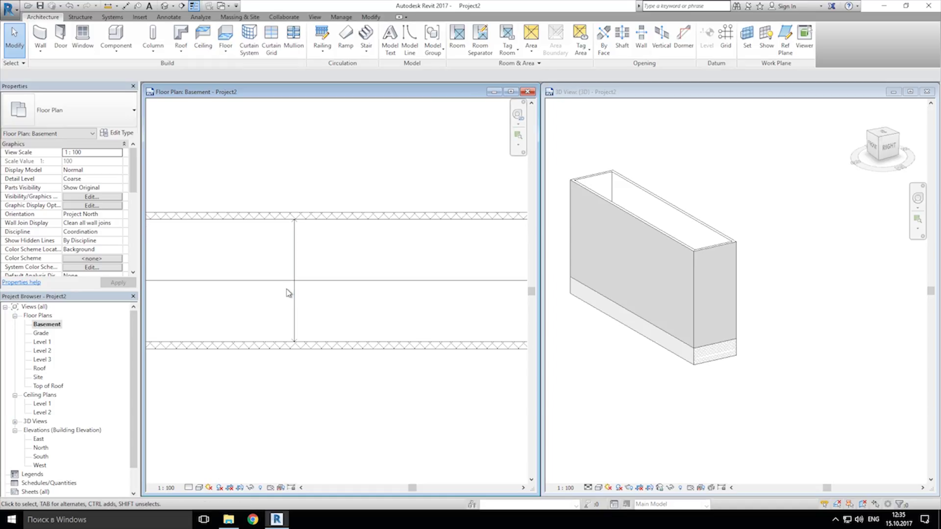
{"action": "left_click", "coordinate": [670, 219]}
{"action": "middle_click_drag", "start_coordinate": [670, 219], "coordinate": [688, 276], "text": "shift"}
- Hide the long near brick wall and the lower masonry wall in the 3D view
{"action": "left_click", "coordinate": [695, 261]}
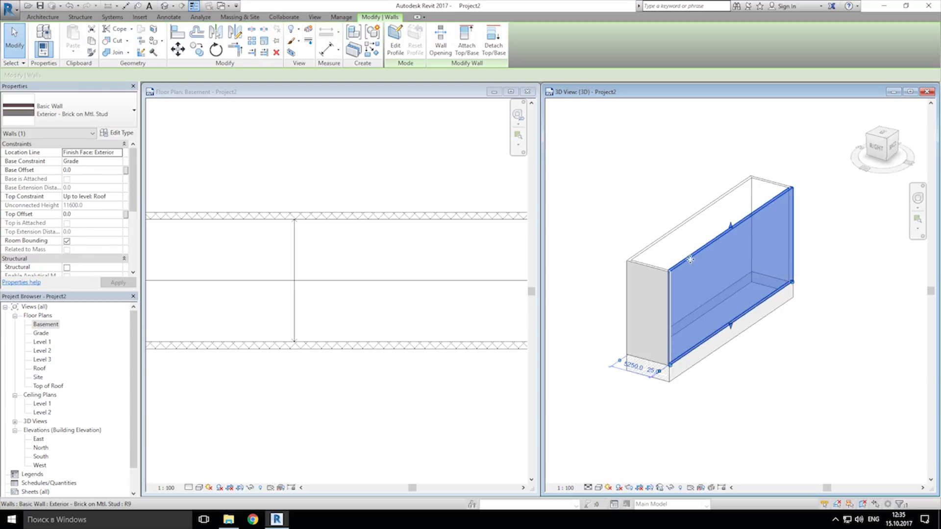
{"action": "left_click", "coordinate": [687, 365], "text": "ctrl"}
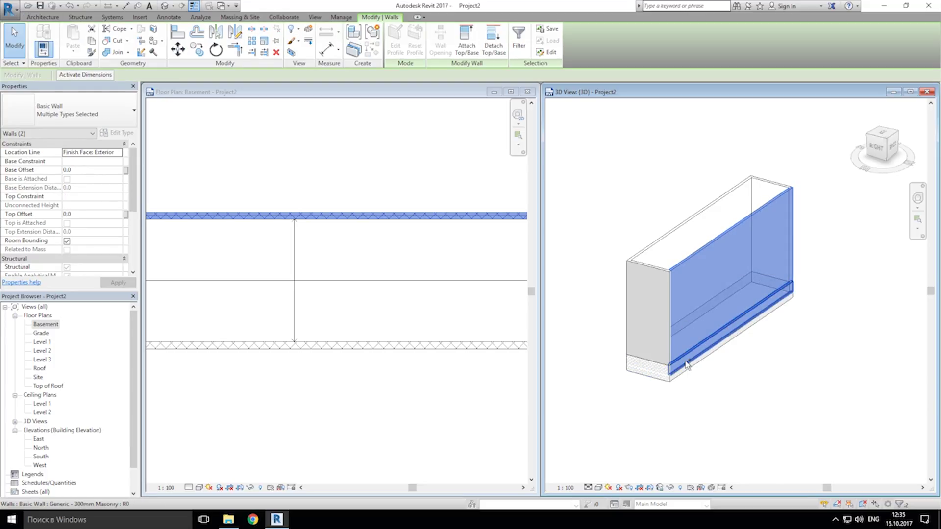
{"action": "right_click", "coordinate": [686, 365]}
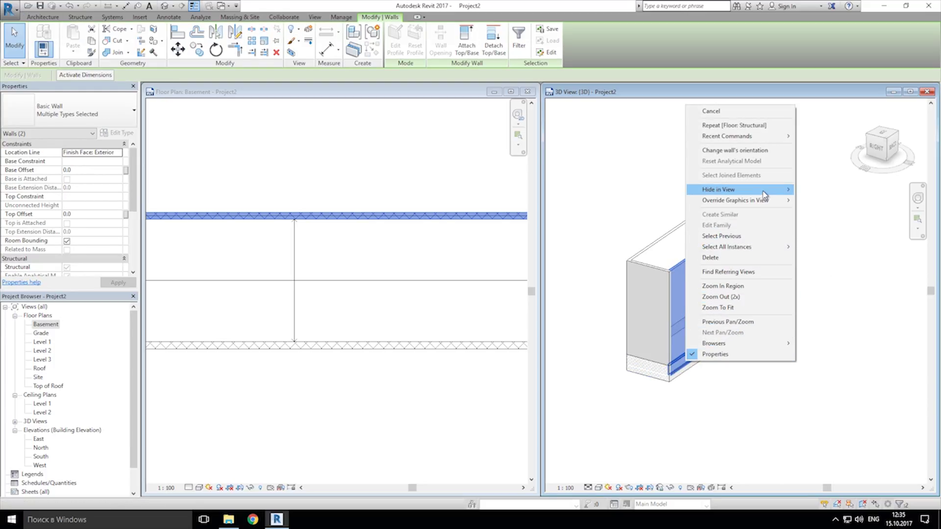
{"action": "mouse_move", "coordinate": [757, 190]}
{"action": "left_click", "coordinate": [814, 189]}
{"action": "middle_click_drag", "start_coordinate": [794, 363], "coordinate": [702, 389], "text": "shift"}
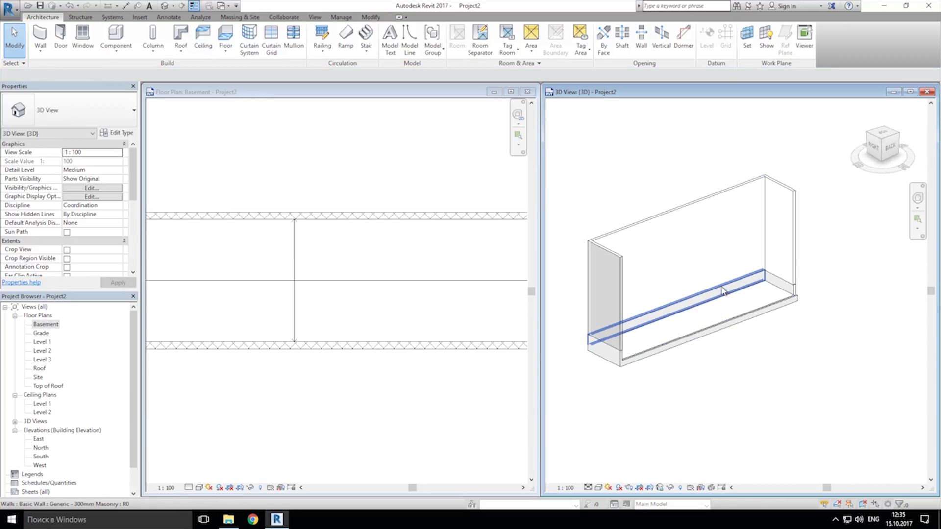
{"action": "scroll", "coordinate": [707, 321], "scroll_direction": "up", "scroll_amount": 4}
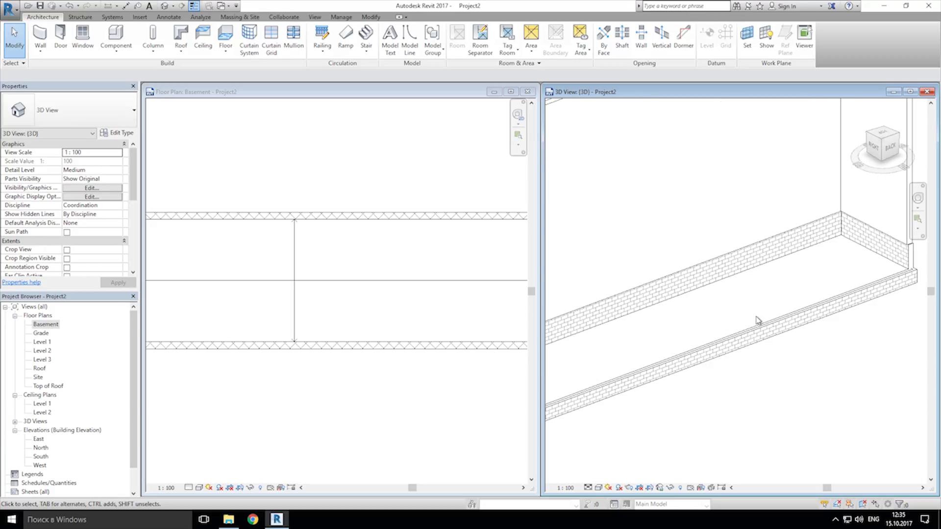
- Switch the 3D view to a shaded visual style and inspect the basement floor slab
{"action": "left_click", "coordinate": [599, 487]}
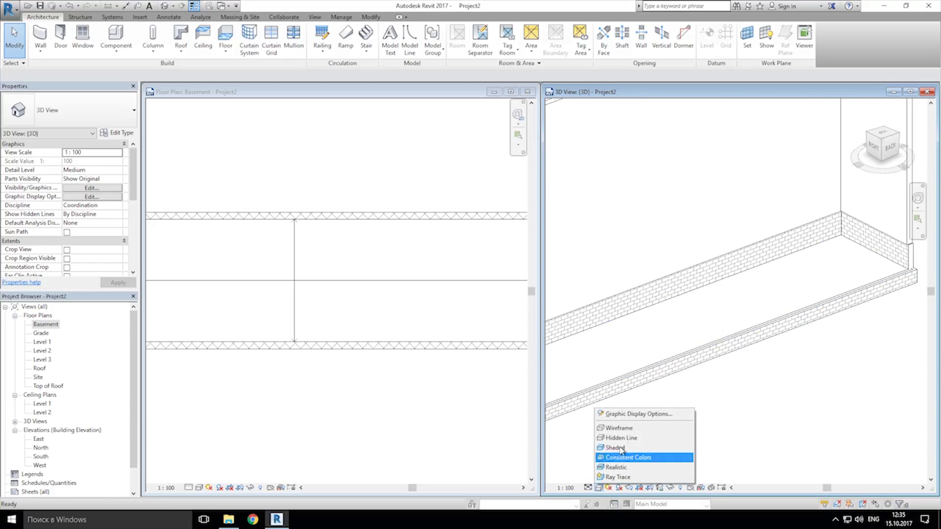
{"action": "left_click", "coordinate": [618, 448]}
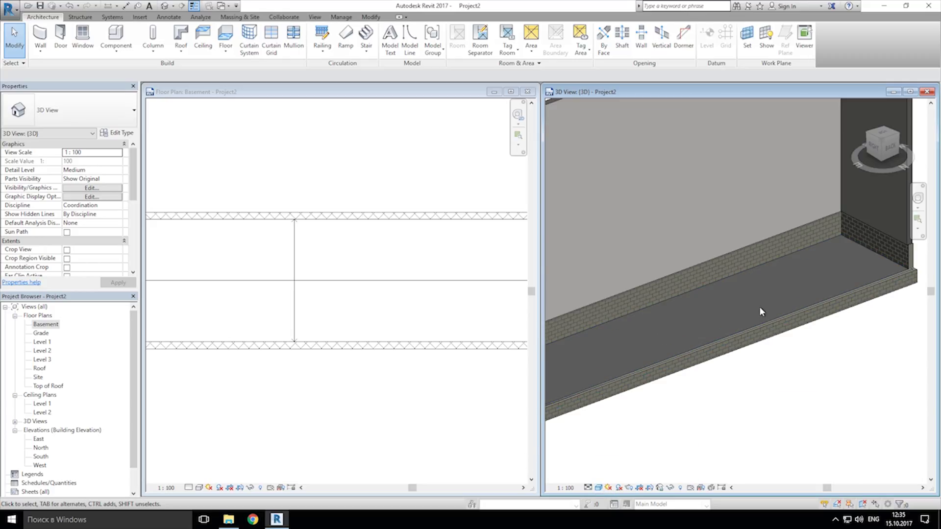
{"action": "left_click", "coordinate": [731, 330]}
{"action": "scroll", "coordinate": [715, 432], "scroll_direction": "up", "scroll_amount": 1}
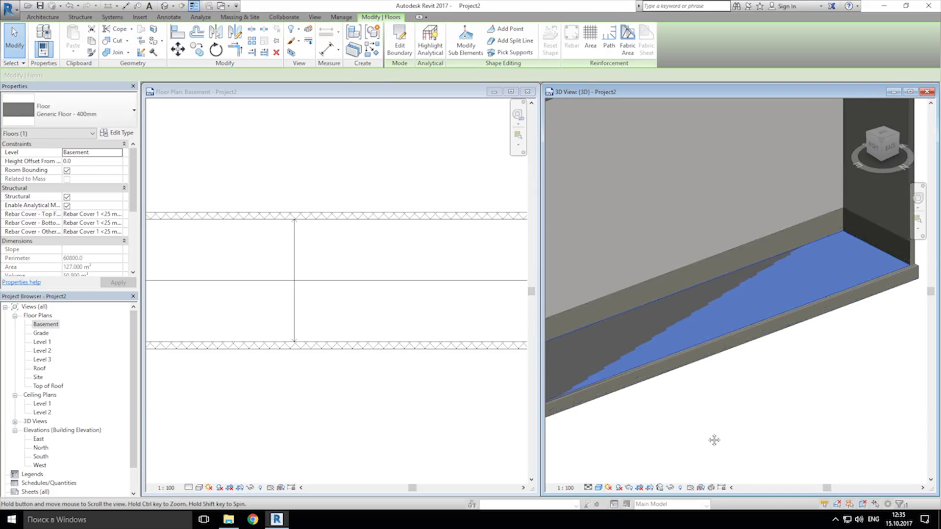
{"action": "left_click", "coordinate": [614, 392]}
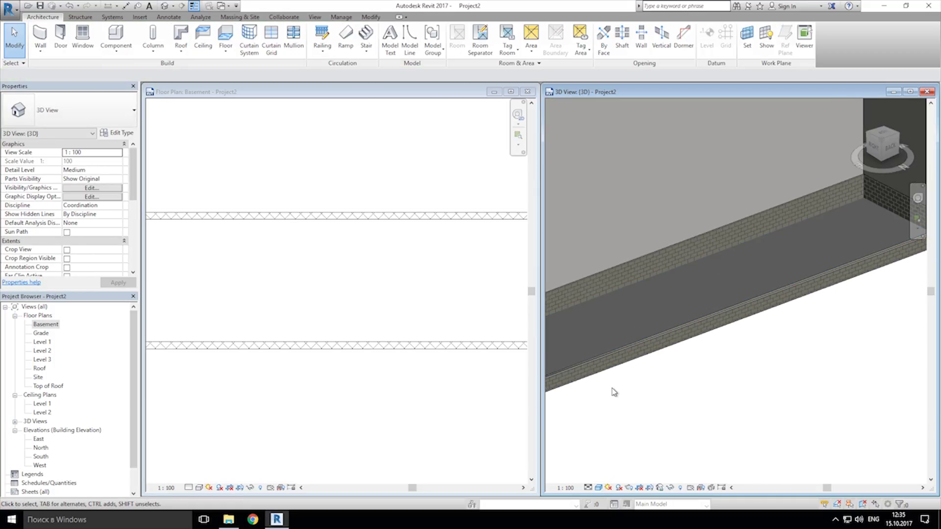
{"action": "left_click", "coordinate": [684, 321]}
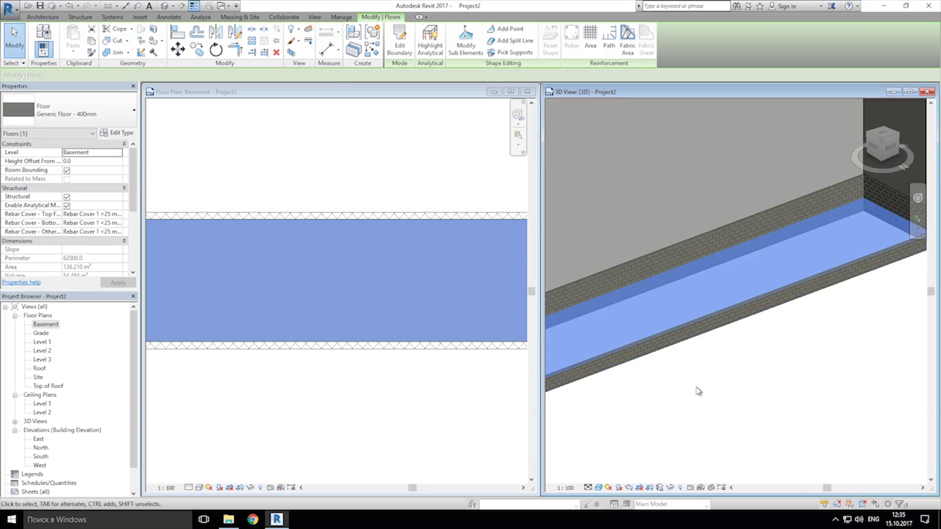
{"action": "middle_click_drag", "start_coordinate": [723, 357], "coordinate": [746, 381], "text": "shift"}
{"action": "key", "text": "Escape"}
- Open the Level 1 floor plan and close the Basement plan
{"action": "left_click", "coordinate": [333, 357]}
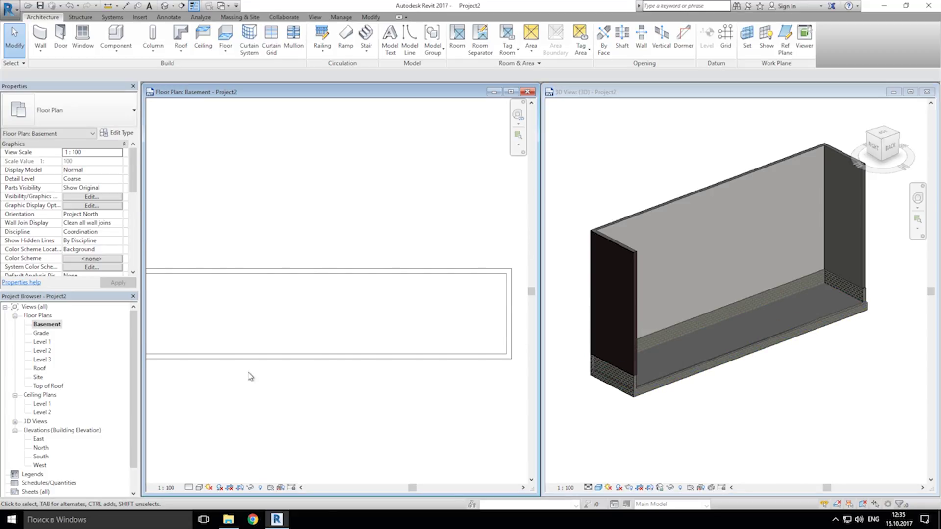
{"action": "double_click", "coordinate": [43, 342]}
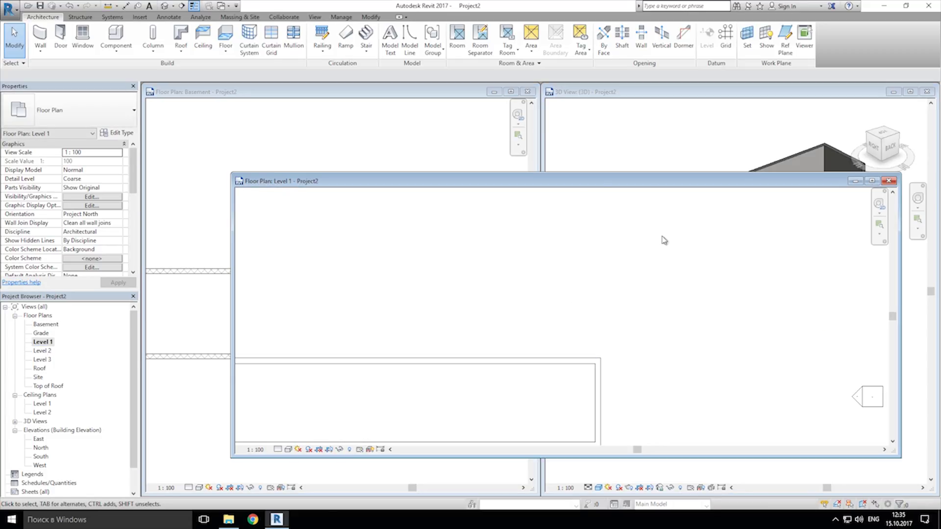
{"action": "left_click", "coordinate": [527, 92]}
{"action": "left_click_drag", "start_coordinate": [610, 183], "coordinate": [451, 161]}
- Tile the Level 1 plan beside the 3D view and centre the building in the plan
{"action": "left_click", "coordinate": [315, 17]}
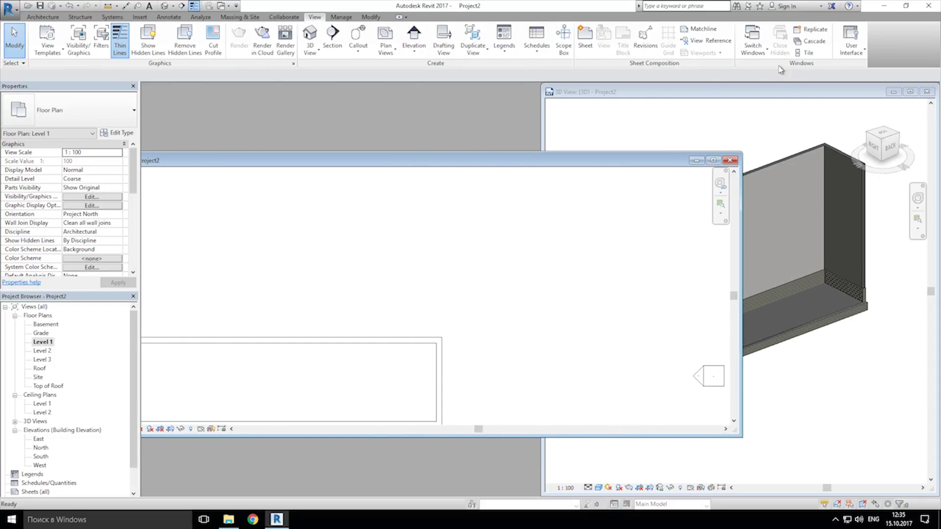
{"action": "left_click", "coordinate": [806, 52]}
{"action": "scroll", "coordinate": [323, 211], "scroll_direction": "down", "scroll_amount": 3}
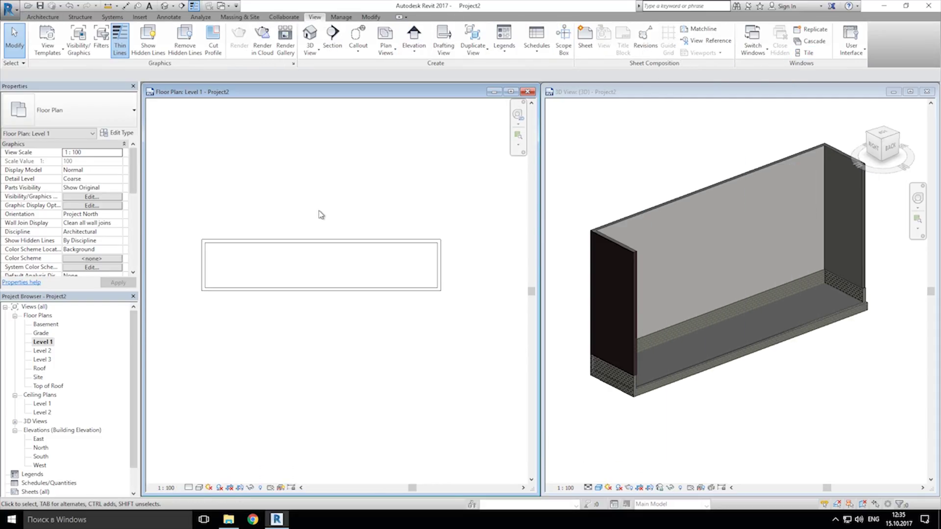
{"action": "middle_click_drag", "start_coordinate": [322, 212], "coordinate": [277, 244]}
{"action": "scroll", "coordinate": [316, 250], "scroll_direction": "up", "scroll_amount": 2}
{"action": "left_click", "coordinate": [42, 17]}
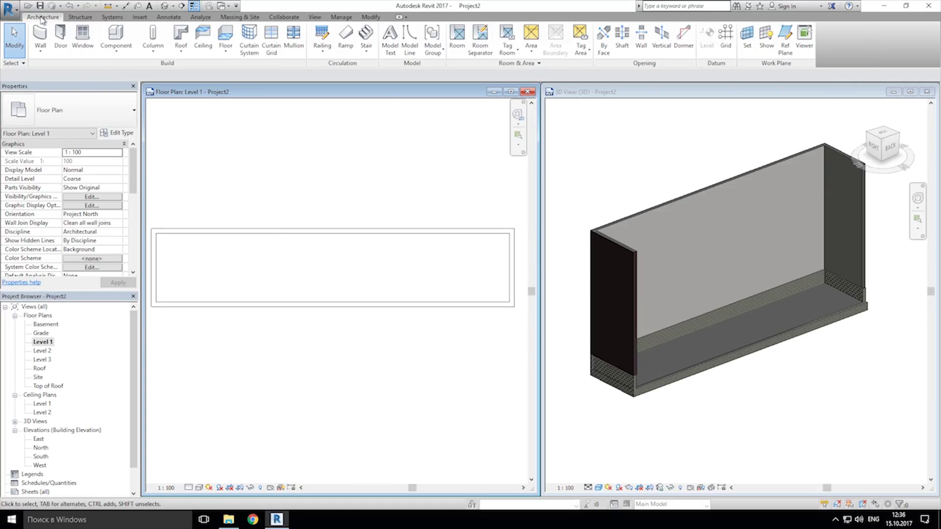
- Start a Level 1 floor with the Wood Joist 220mm - Wood Finish type
{"action": "left_click", "coordinate": [226, 36]}
{"action": "left_click", "coordinate": [68, 114]}
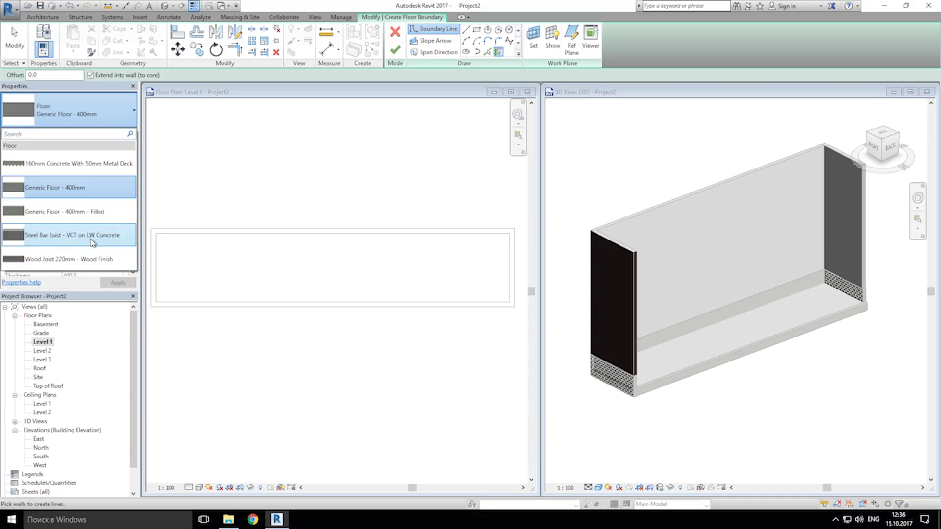
{"action": "left_click", "coordinate": [69, 263]}
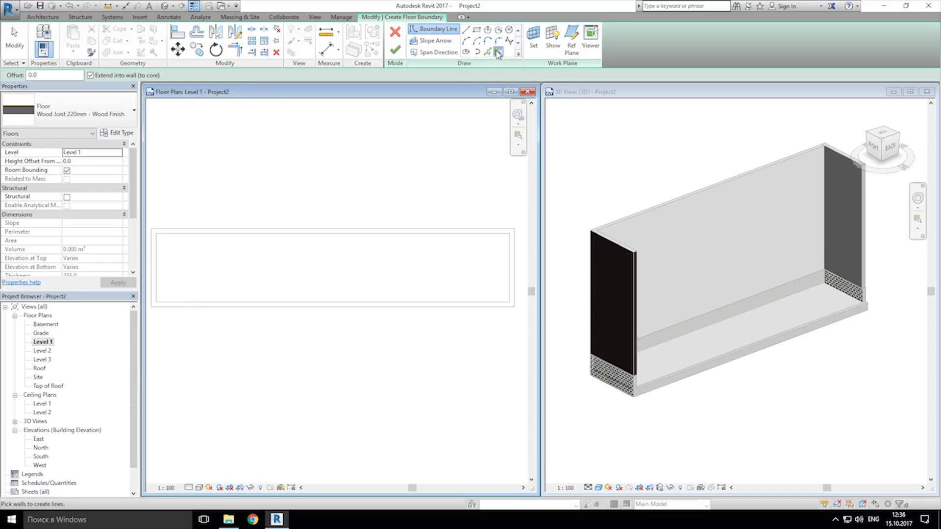
- Pick the top, right, bottom and left walls as boundary, finish, and join the walls
{"action": "left_click", "coordinate": [370, 234]}
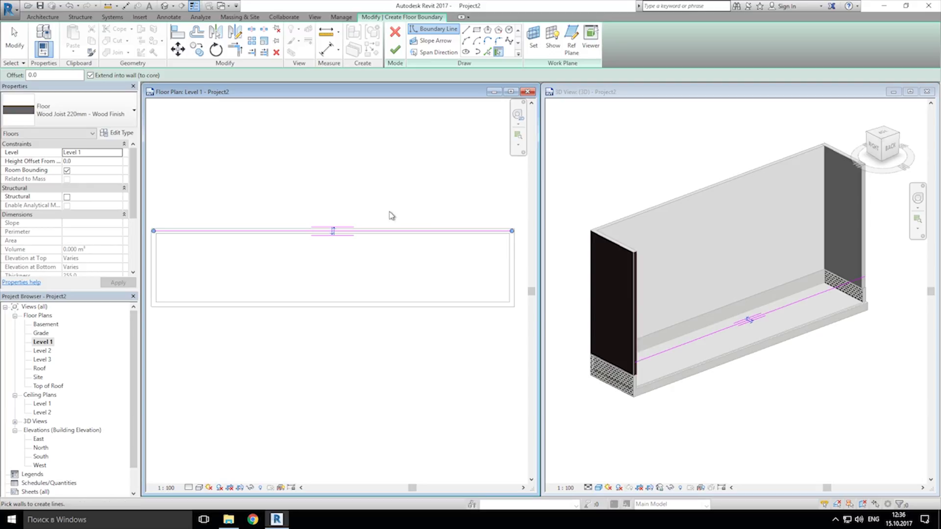
{"action": "key", "text": "ctrl+z"}
{"action": "left_click", "coordinate": [373, 238]}
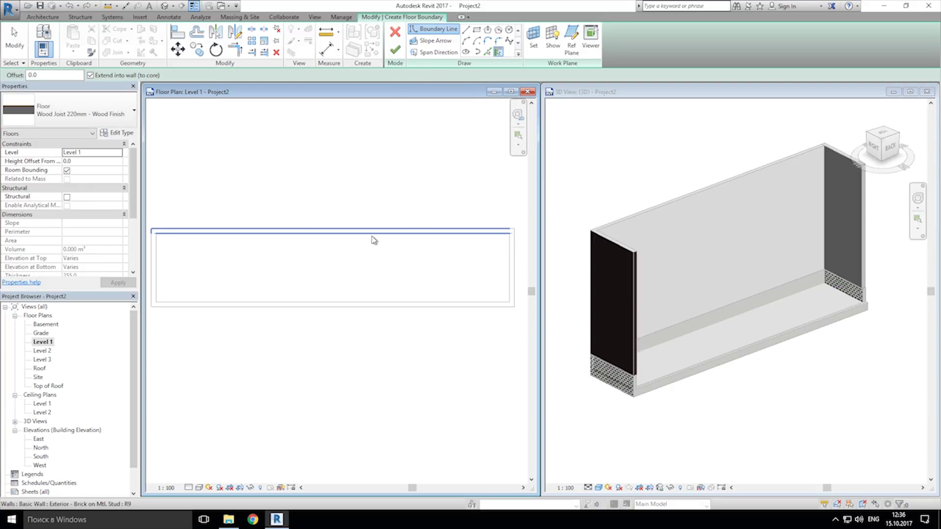
{"action": "left_click", "coordinate": [511, 255]}
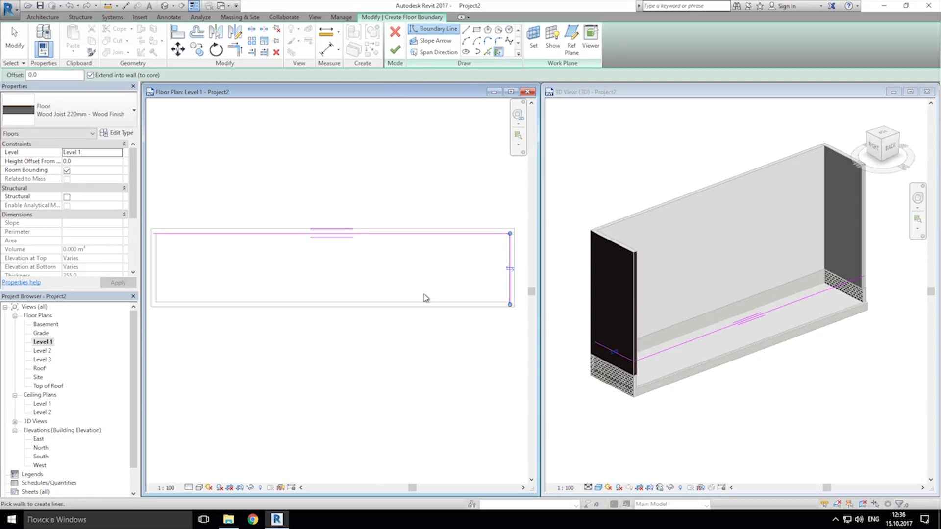
{"action": "left_click", "coordinate": [397, 305]}
{"action": "left_click", "coordinate": [161, 280]}
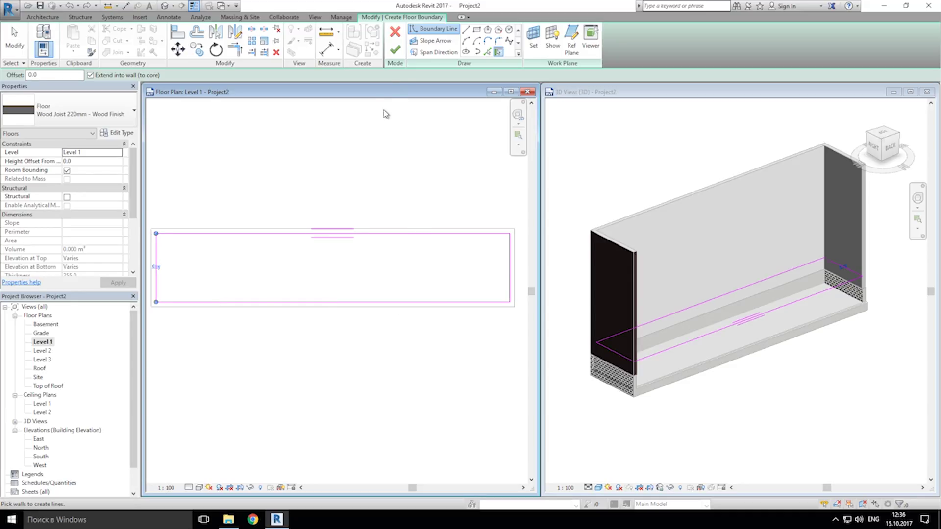
{"action": "left_click", "coordinate": [394, 49]}
{"action": "left_click", "coordinate": [496, 270]}
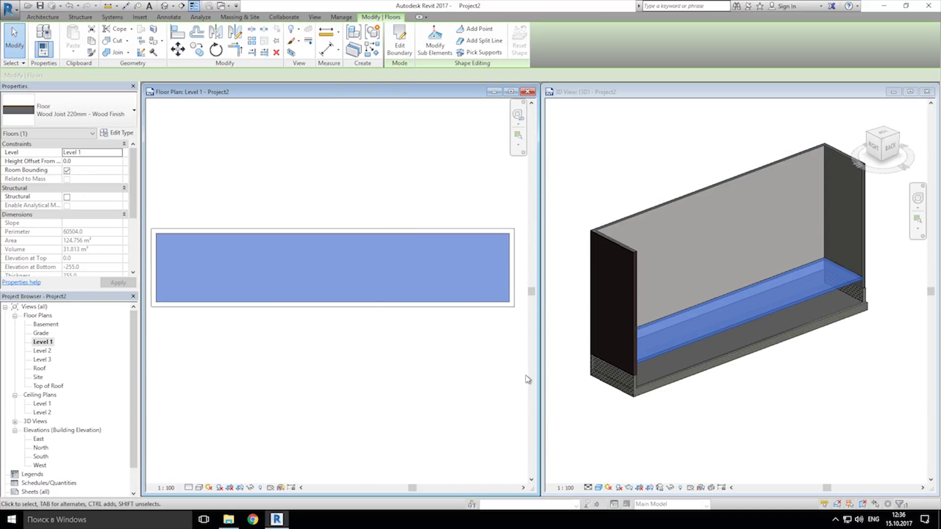
{"action": "left_click", "coordinate": [617, 260]}
{"action": "scroll", "coordinate": [768, 275], "scroll_direction": "up", "scroll_amount": 4}
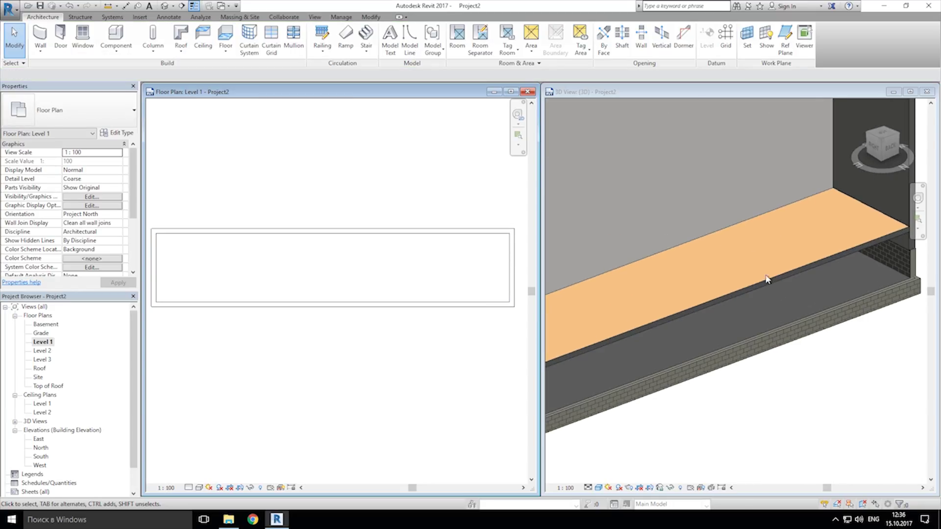
{"action": "scroll", "coordinate": [767, 274], "scroll_direction": "down", "scroll_amount": 5}
{"action": "scroll", "coordinate": [754, 284], "scroll_direction": "up", "scroll_amount": 2}
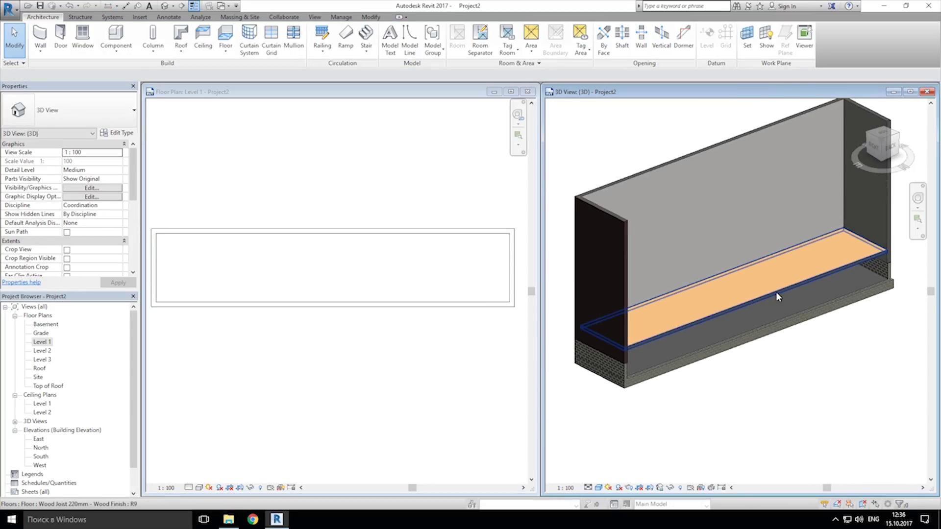
{"action": "middle_click_drag", "start_coordinate": [719, 363], "coordinate": [711, 394]}
{"action": "middle_click_drag", "start_coordinate": [767, 392], "coordinate": [743, 372]}
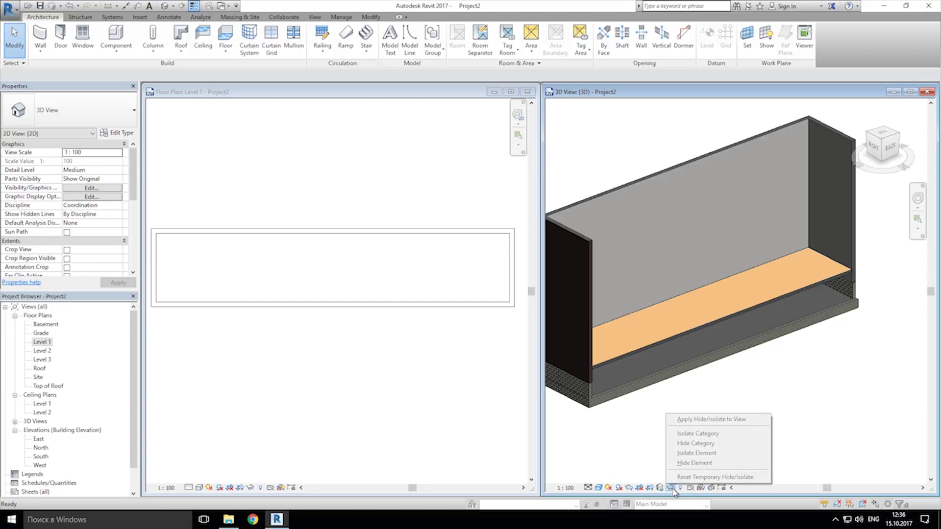
- Unhide the previously hidden brick and masonry walls, then turn off Reveal Hidden Elements
{"action": "left_click", "coordinate": [681, 488]}
{"action": "left_click", "coordinate": [680, 488]}
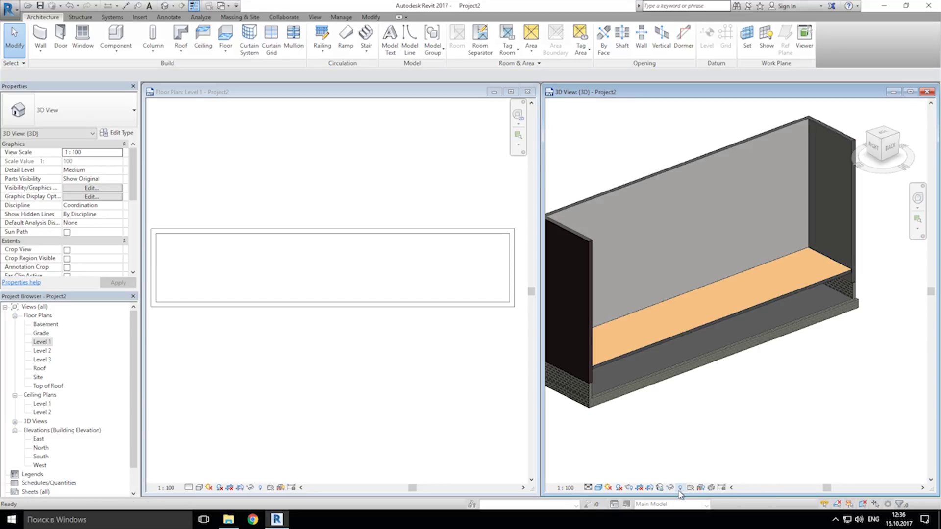
{"action": "left_click", "coordinate": [681, 488]}
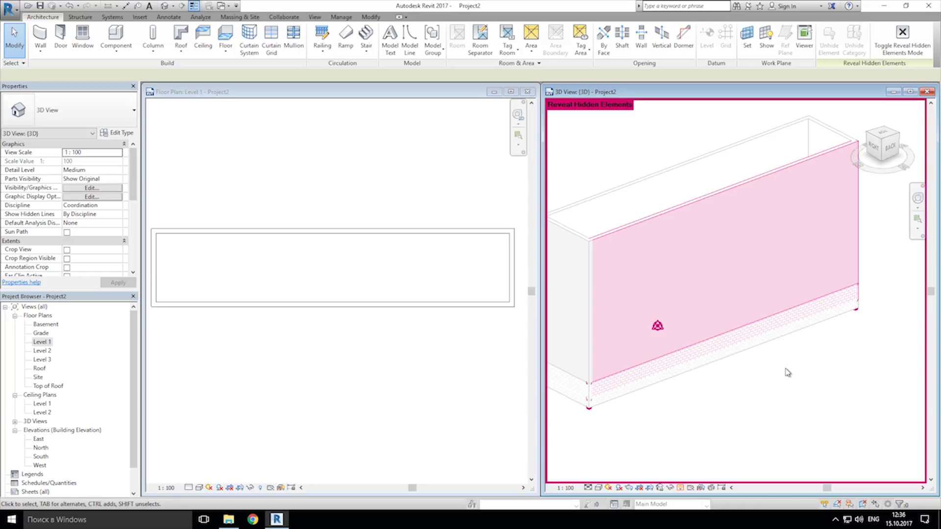
{"action": "left_click", "coordinate": [665, 214]}
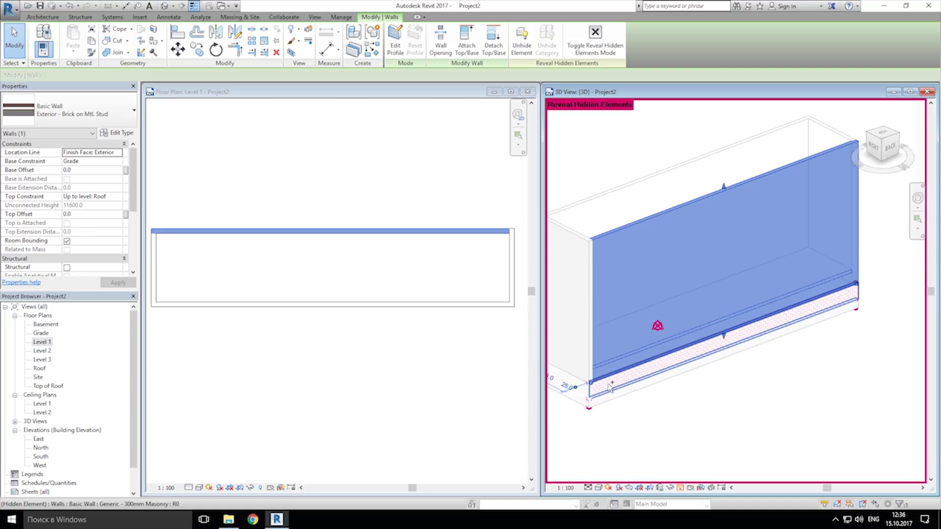
{"action": "left_click", "coordinate": [609, 387], "text": "ctrl"}
{"action": "right_click", "coordinate": [646, 273]}
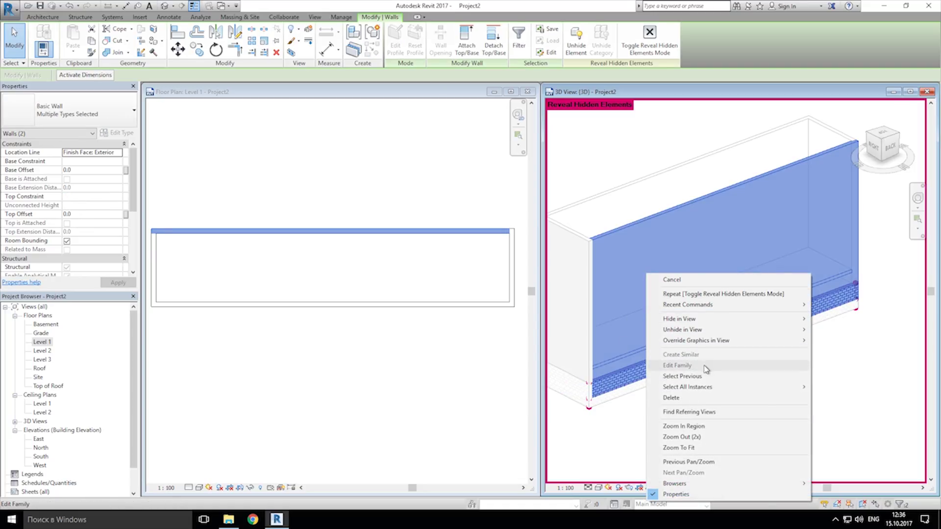
{"action": "mouse_move", "coordinate": [784, 329]}
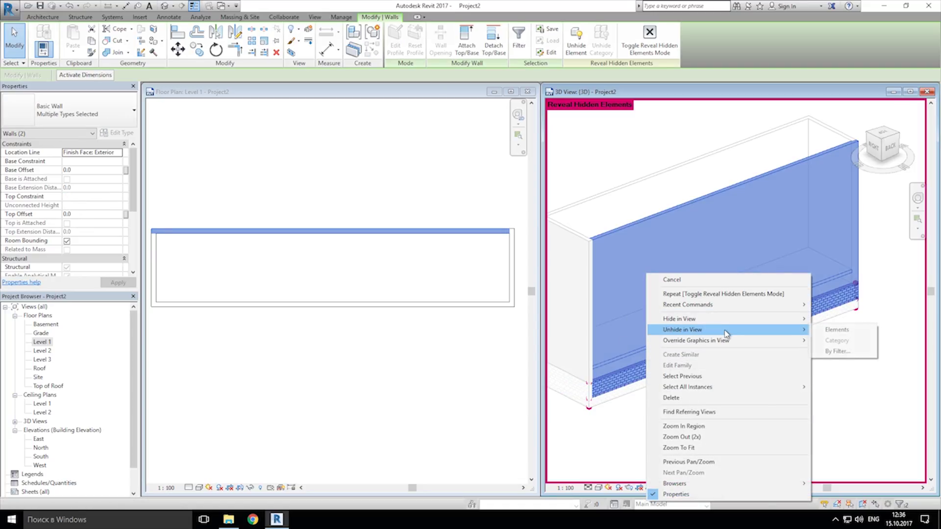
{"action": "left_click", "coordinate": [834, 329]}
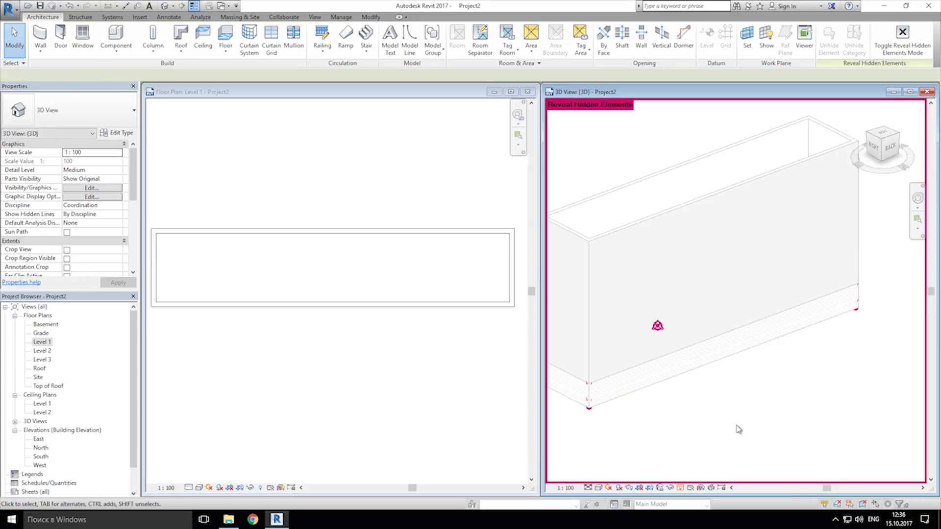
{"action": "left_click", "coordinate": [680, 488]}
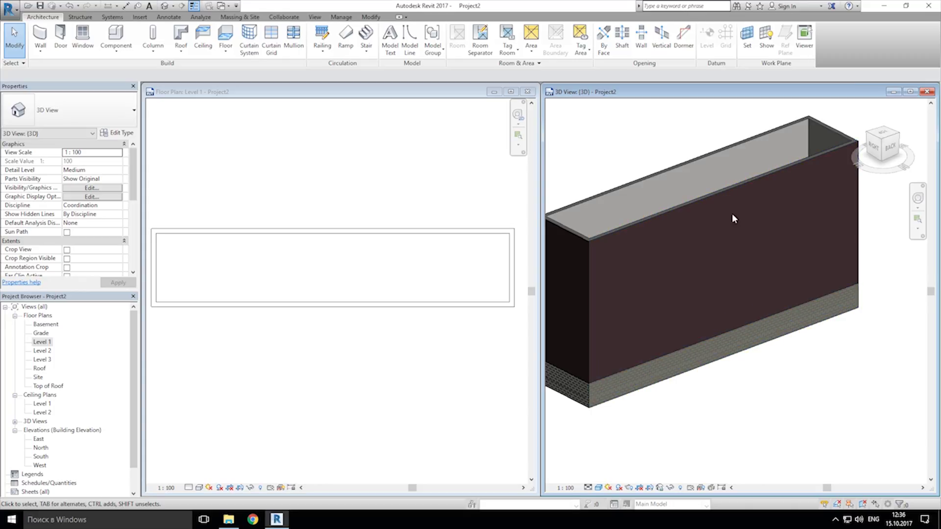
- Hide the front brick wall and front masonry base wall in the 3D view
{"action": "left_click", "coordinate": [663, 211]}
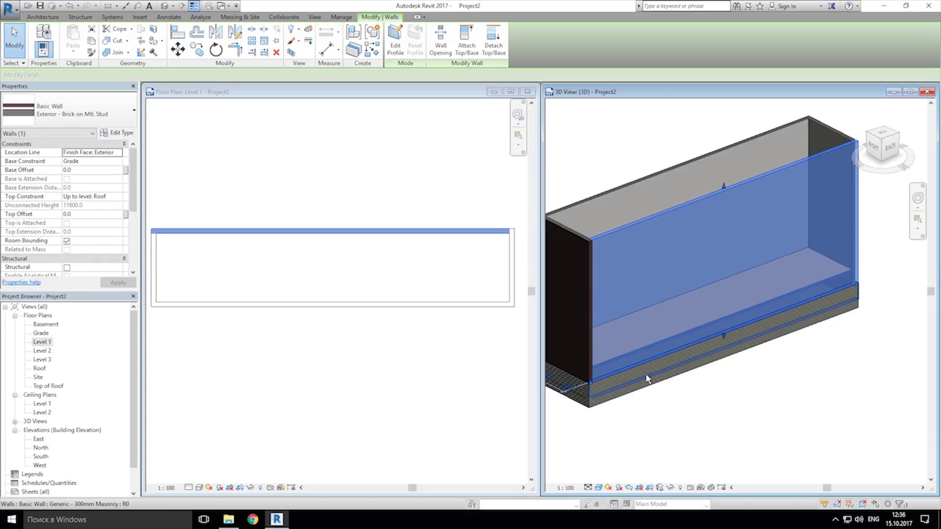
{"action": "left_click", "coordinate": [645, 372], "text": "ctrl"}
{"action": "right_click", "coordinate": [646, 372]}
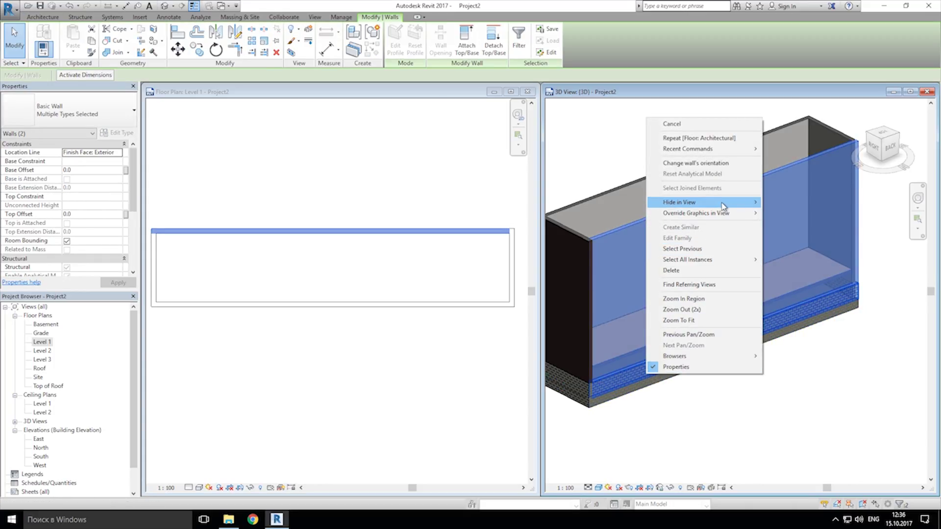
{"action": "mouse_move", "coordinate": [725, 202]}
{"action": "left_click", "coordinate": [772, 203]}
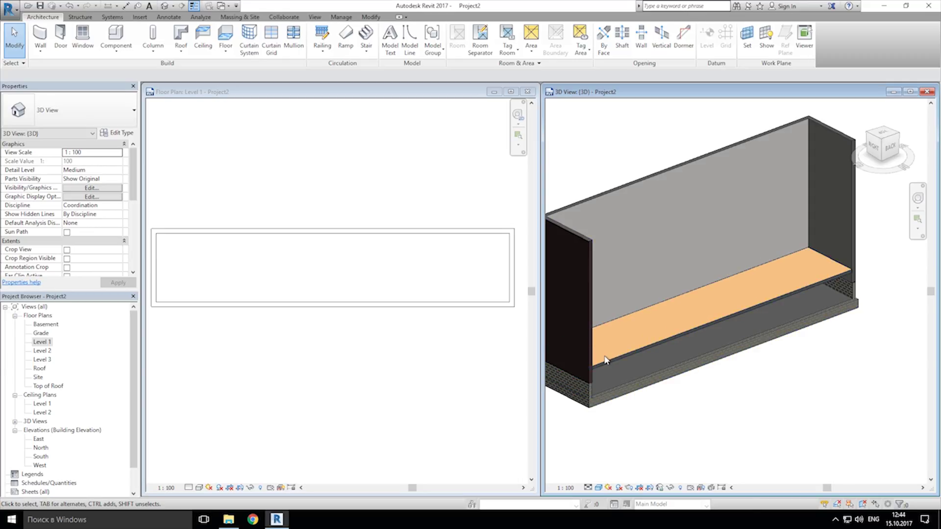
- Open the Level 2 floor plan, close Level 1, and tile it beside the 3D view
{"action": "double_click", "coordinate": [43, 351]}
{"action": "left_click", "coordinate": [528, 92]}
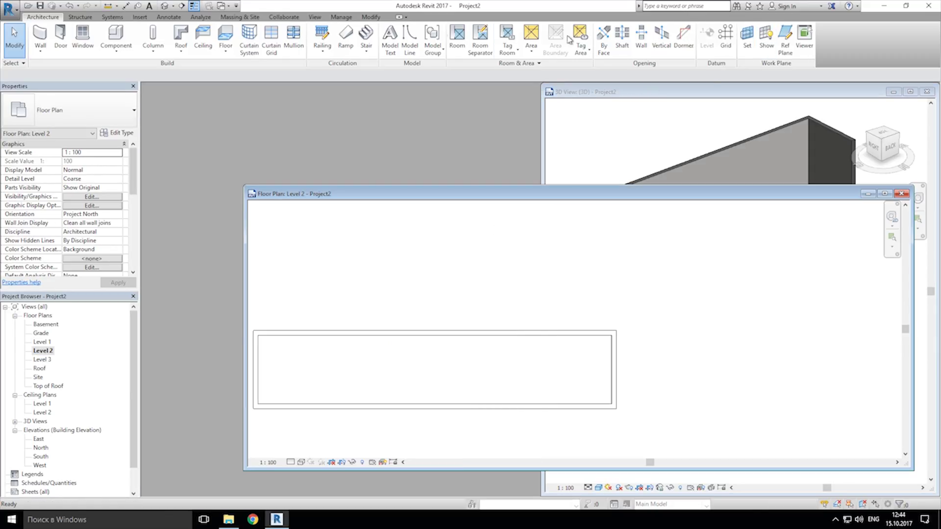
{"action": "left_click", "coordinate": [315, 16]}
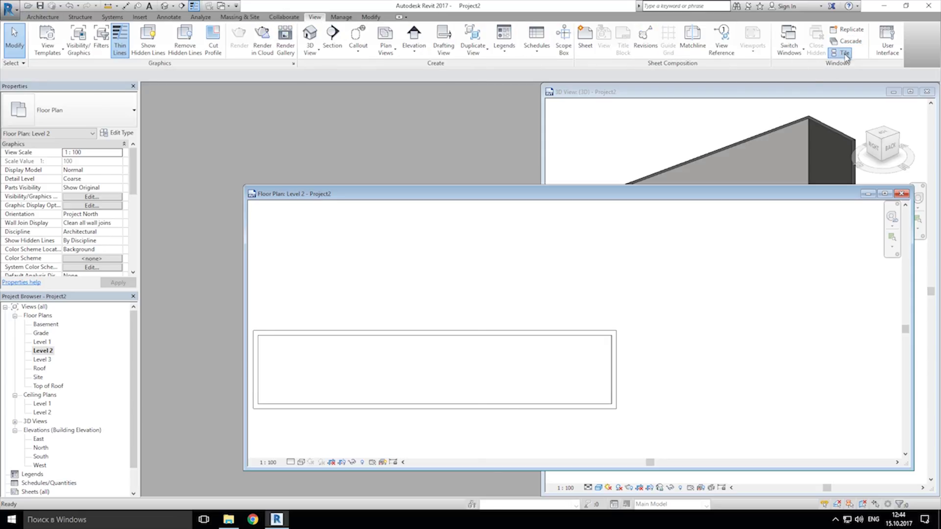
{"action": "left_click", "coordinate": [844, 53]}
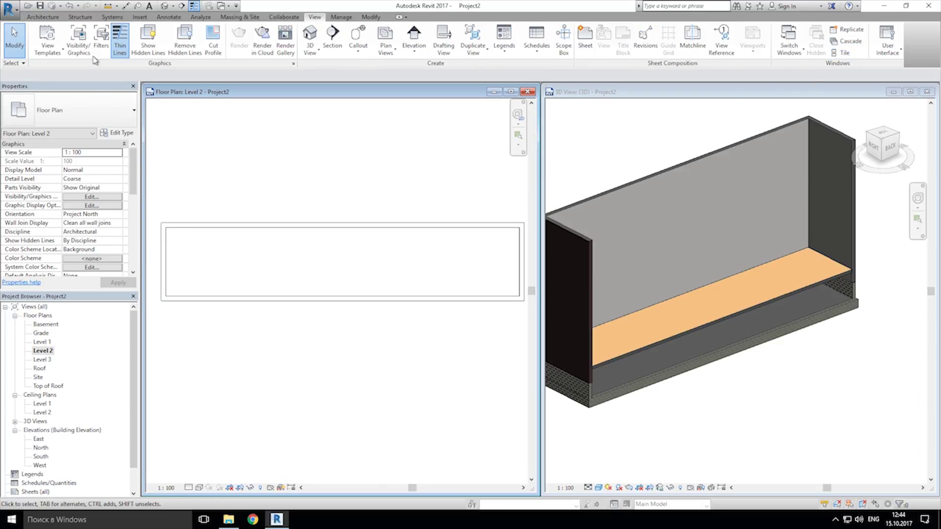
{"action": "left_click", "coordinate": [33, 14]}
- Create an architectural floor on Level 2 from the four walls and join it to them
{"action": "left_click", "coordinate": [226, 49]}
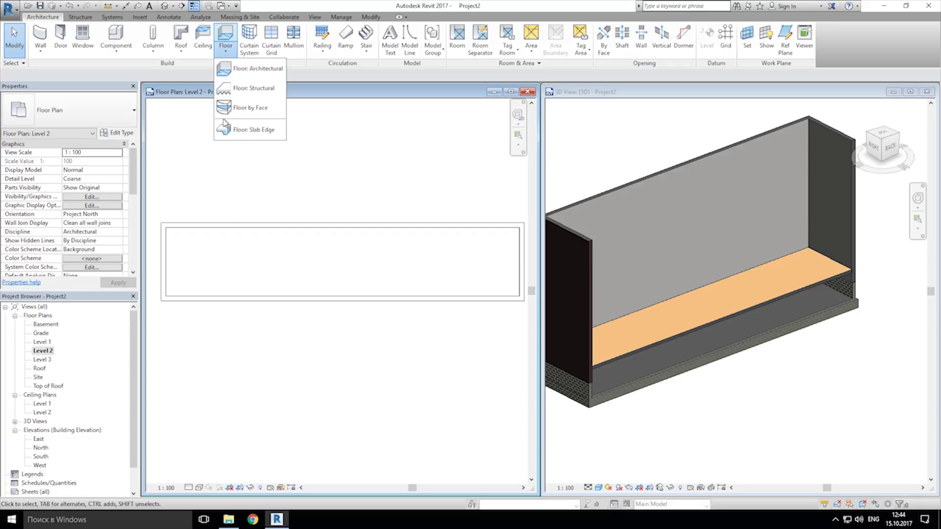
{"action": "left_click", "coordinate": [255, 69]}
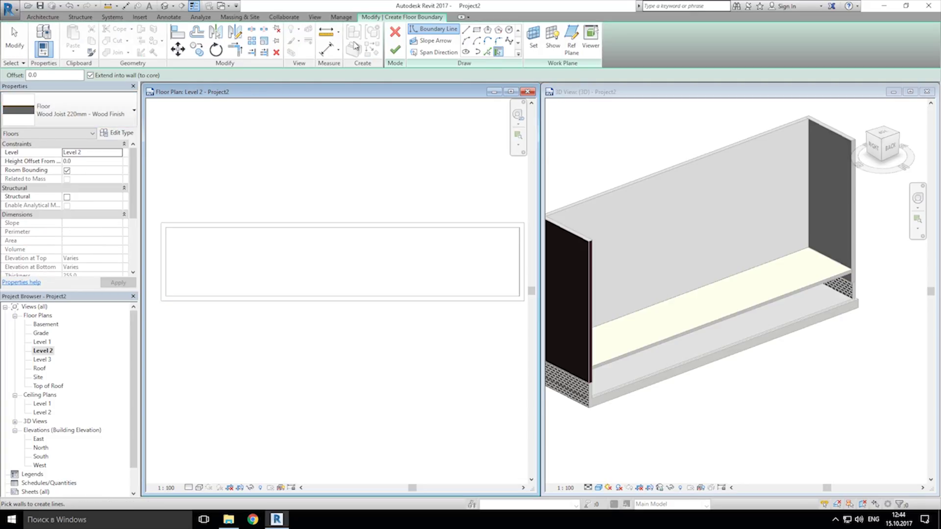
{"action": "left_click", "coordinate": [327, 234]}
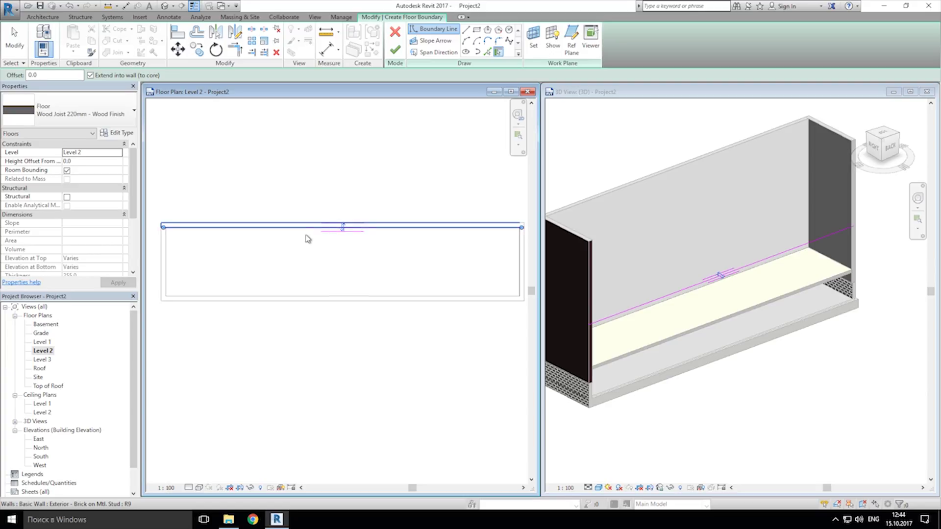
{"action": "left_click", "coordinate": [167, 251]}
{"action": "left_click", "coordinate": [221, 298]}
{"action": "left_click", "coordinate": [519, 267]}
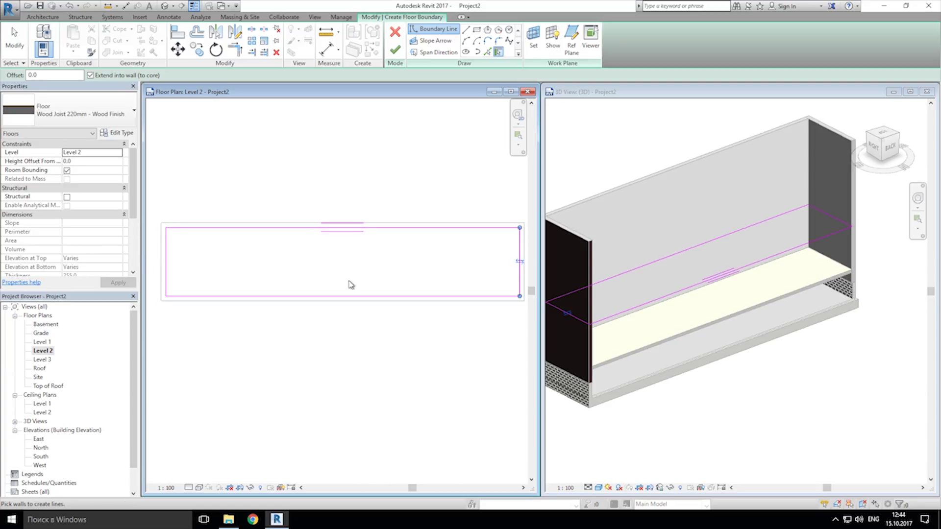
{"action": "left_click", "coordinate": [394, 51]}
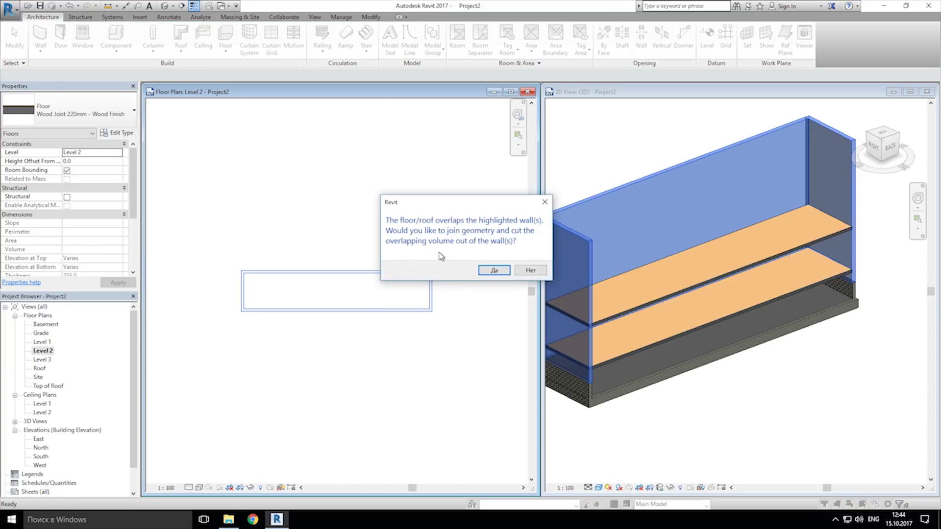
{"action": "left_click", "coordinate": [493, 271]}
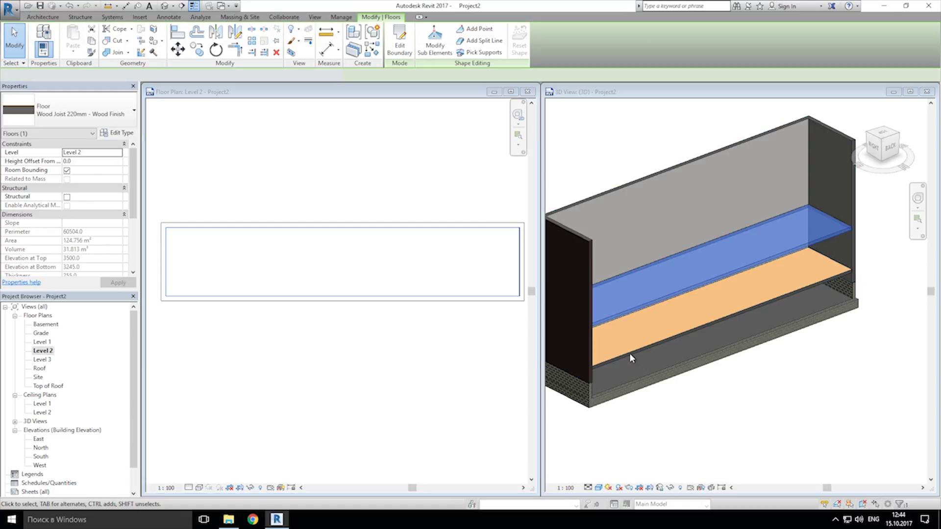
{"action": "left_click", "coordinate": [396, 266]}
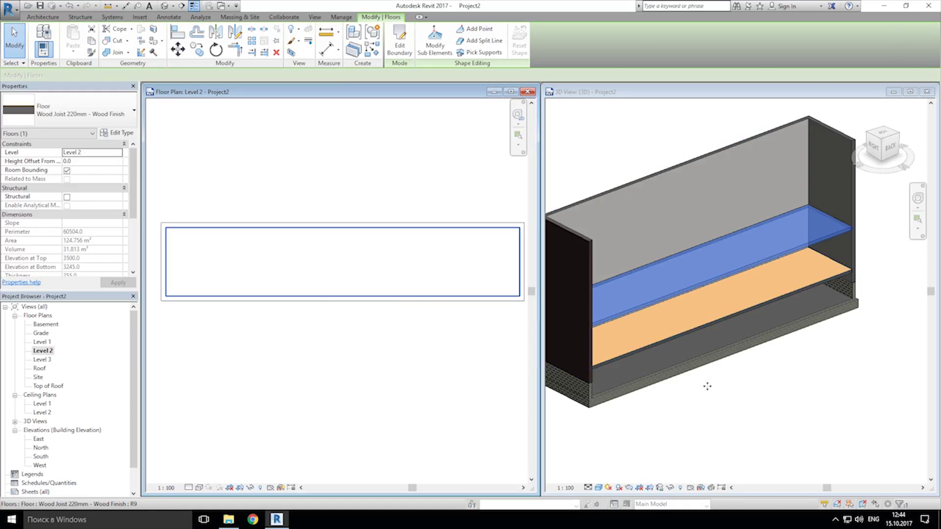
{"action": "key", "text": "Escape"}
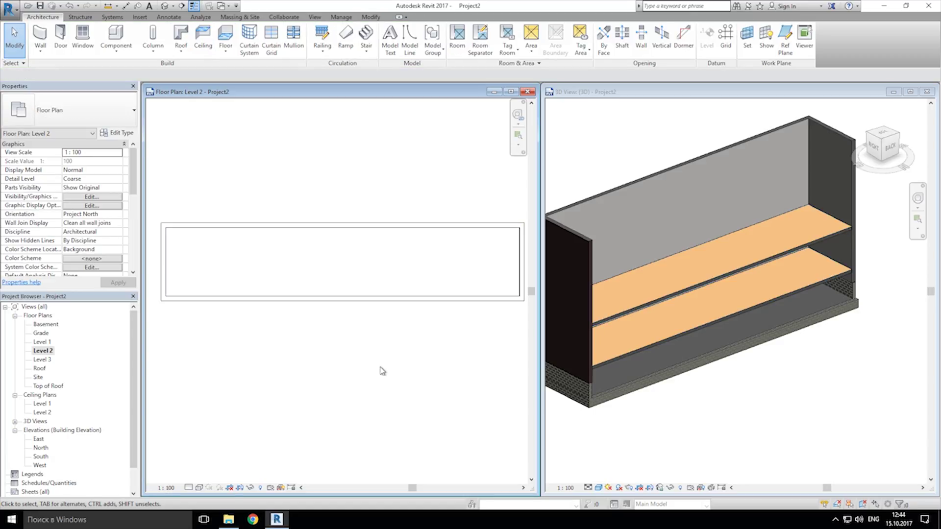
- Close the Level 2 plan, open Level 3, and tile it beside the 3D view
{"action": "middle_click_drag", "start_coordinate": [382, 371], "coordinate": [392, 357]}
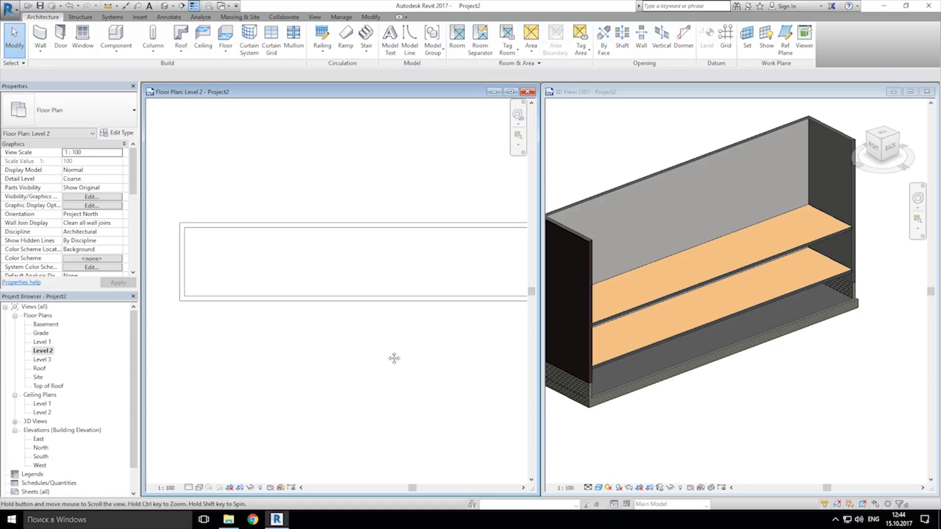
{"action": "left_click", "coordinate": [527, 92]}
{"action": "double_click", "coordinate": [42, 360]}
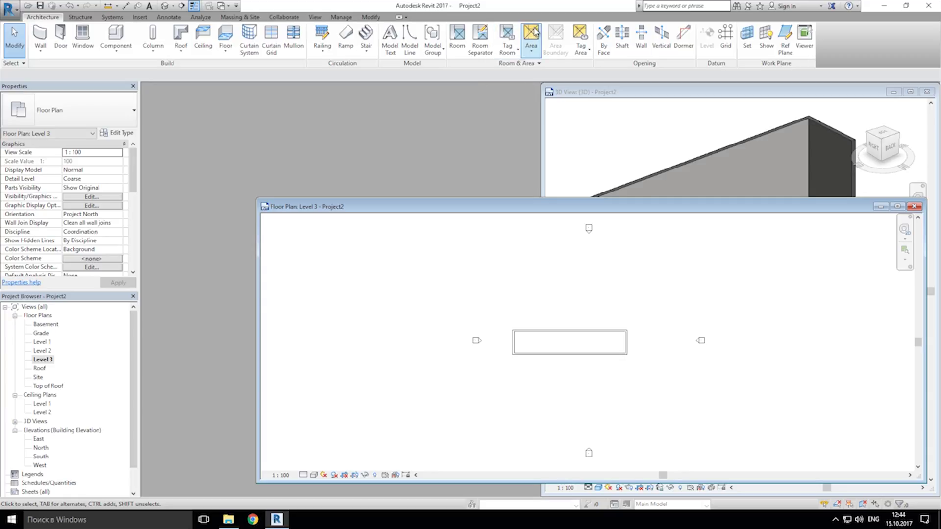
{"action": "left_click", "coordinate": [316, 18]}
{"action": "left_click", "coordinate": [843, 53]}
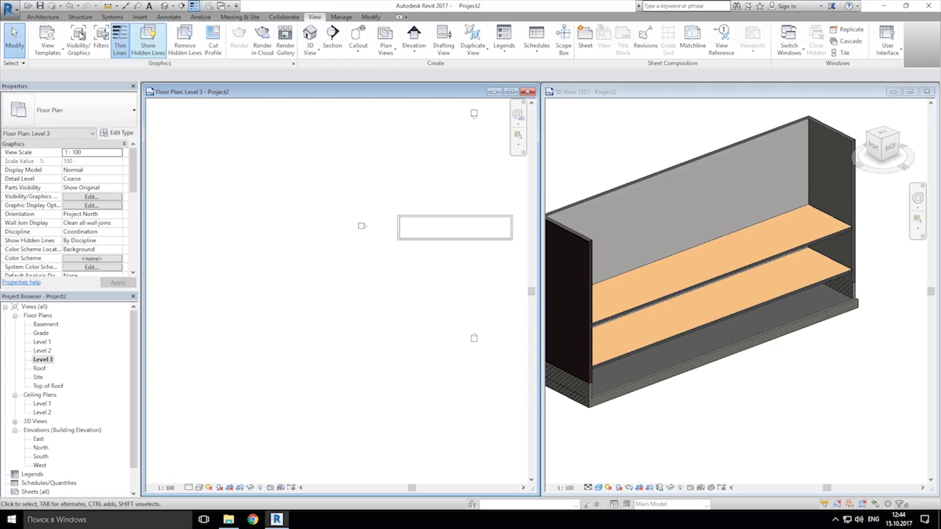
{"action": "left_click", "coordinate": [43, 16]}
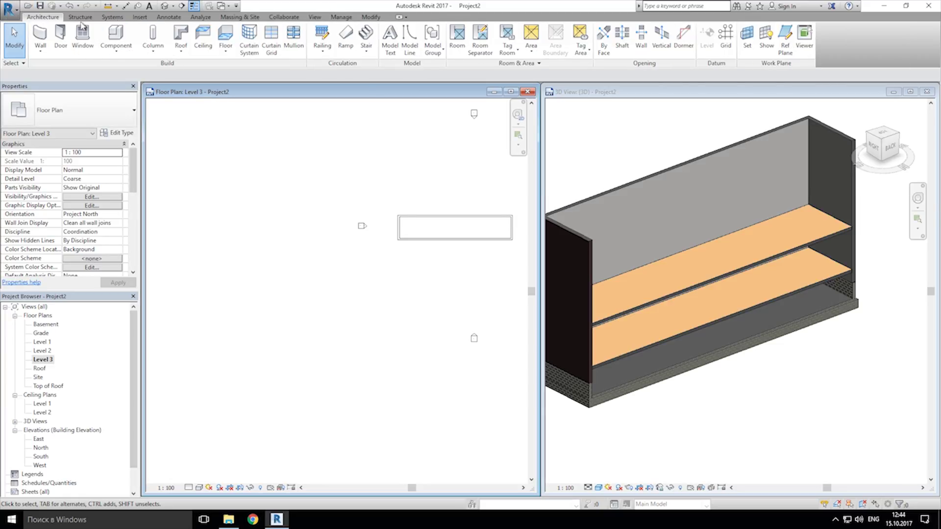
- Start an architectural floor on Level 3, picking the top, left and bottom walls
{"action": "left_click", "coordinate": [225, 50]}
{"action": "left_click", "coordinate": [257, 68]}
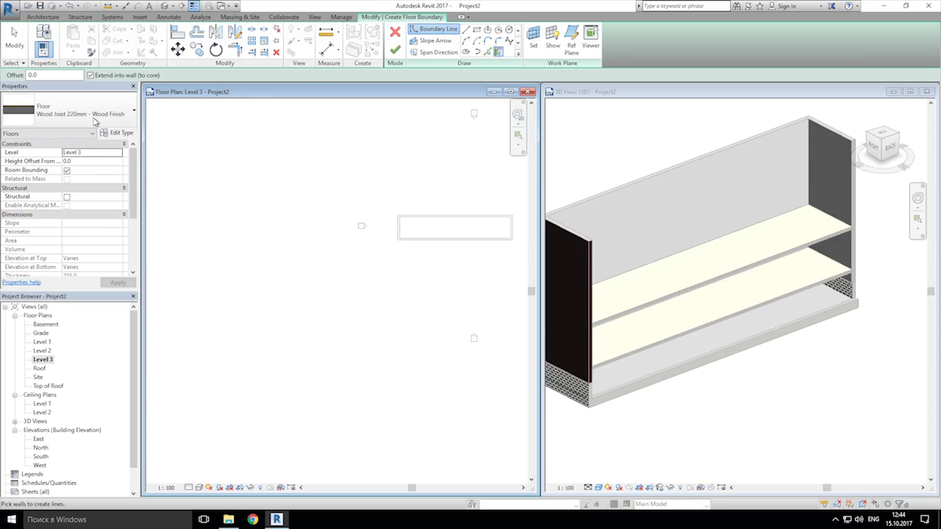
{"action": "middle_click_drag", "start_coordinate": [426, 147], "coordinate": [312, 130]}
{"action": "scroll", "coordinate": [340, 212], "scroll_direction": "up", "scroll_amount": 2}
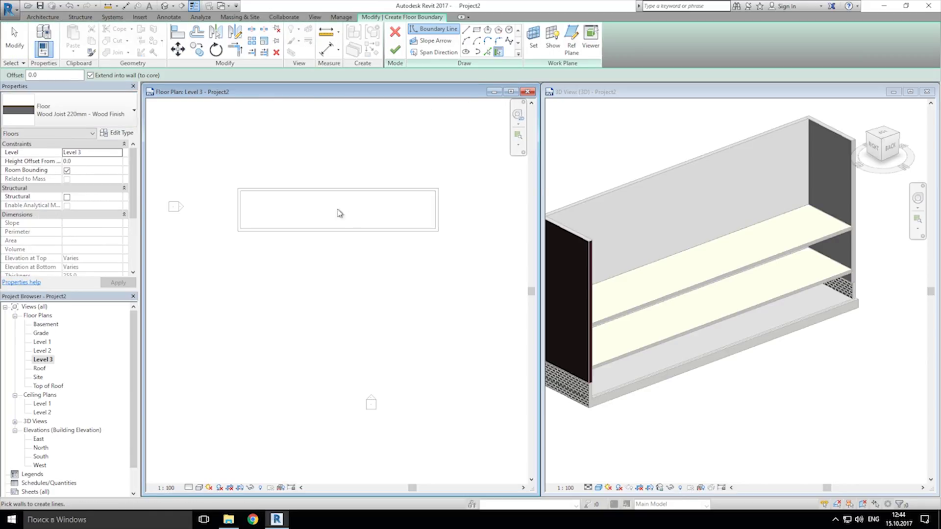
{"action": "scroll", "coordinate": [272, 211], "scroll_direction": "up", "scroll_amount": 3}
{"action": "left_click", "coordinate": [275, 169]}
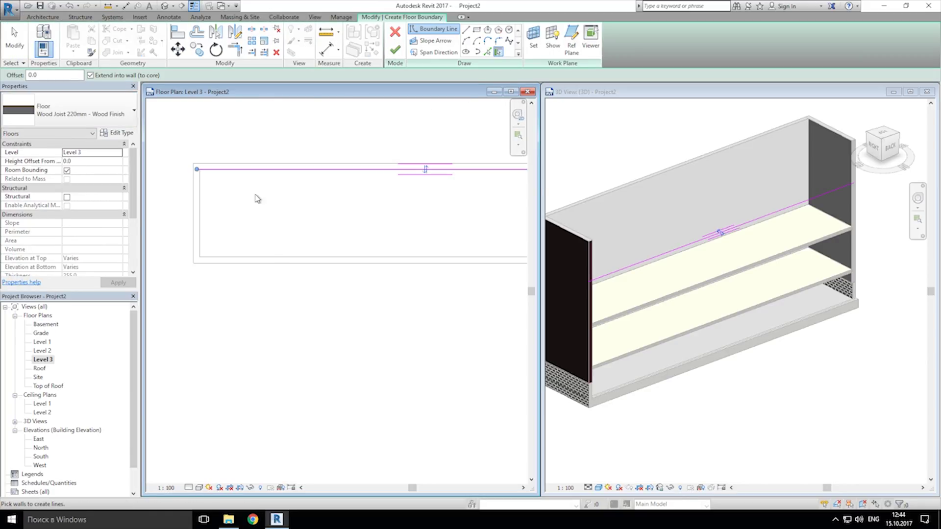
{"action": "left_click", "coordinate": [196, 211]}
{"action": "left_click", "coordinate": [238, 259]}
- Add the right wall, finish the Level 3 floor and join it with the walls
{"action": "middle_click_drag", "start_coordinate": [414, 264], "coordinate": [192, 258]}
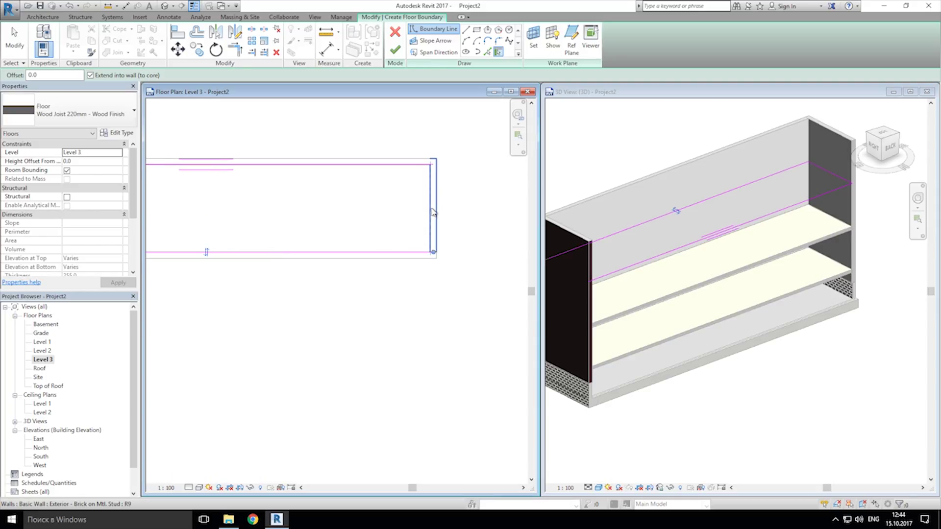
{"action": "left_click", "coordinate": [430, 231]}
{"action": "left_click", "coordinate": [395, 50]}
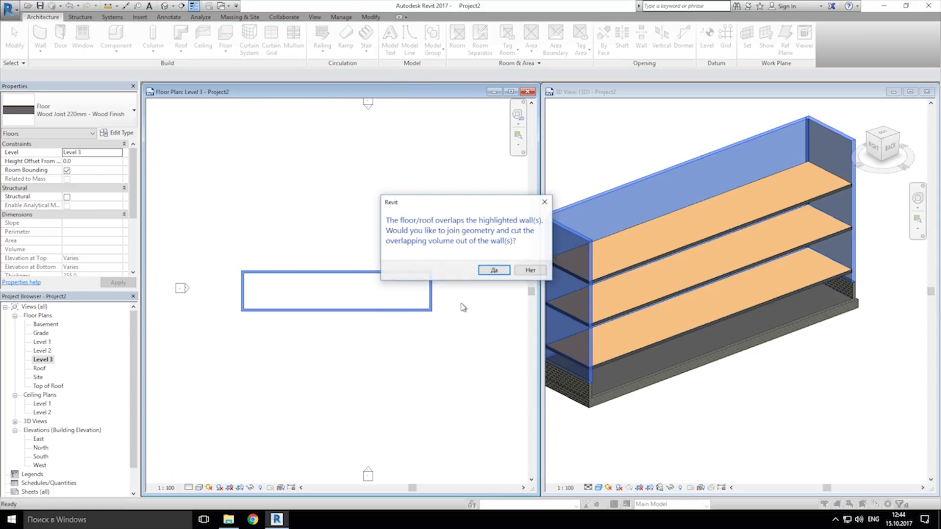
{"action": "left_click", "coordinate": [490, 269]}
{"action": "left_click", "coordinate": [430, 290]}
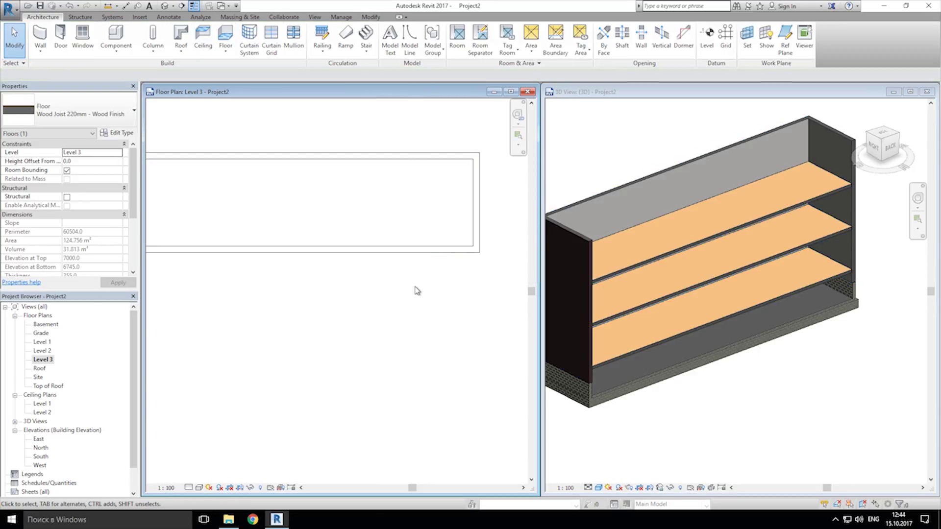
{"action": "scroll", "coordinate": [390, 271], "scroll_direction": "down", "scroll_amount": 2}
- Reveal hidden elements, unhide both hidden brick walls in the 3D view, then exit reveal mode
{"action": "left_click", "coordinate": [749, 348]}
{"action": "middle_click_drag", "start_coordinate": [748, 348], "coordinate": [794, 381]}
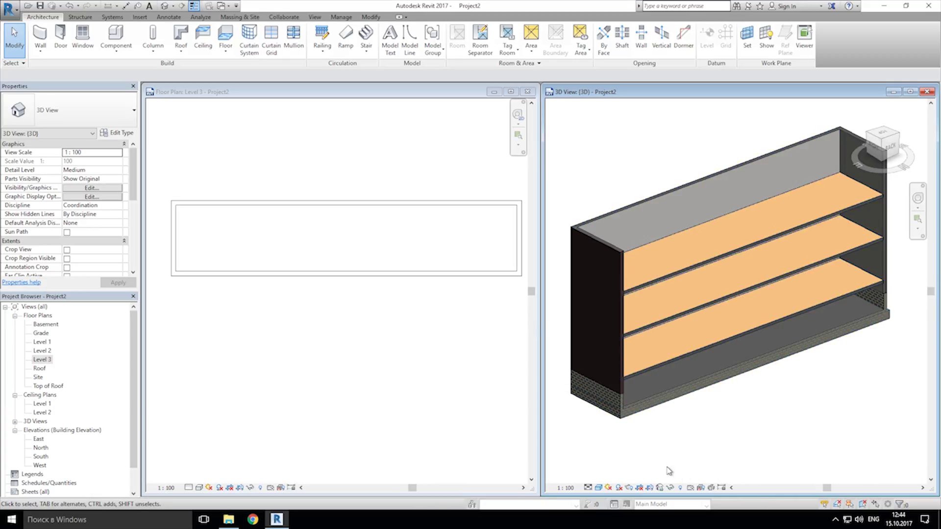
{"action": "left_click", "coordinate": [681, 488]}
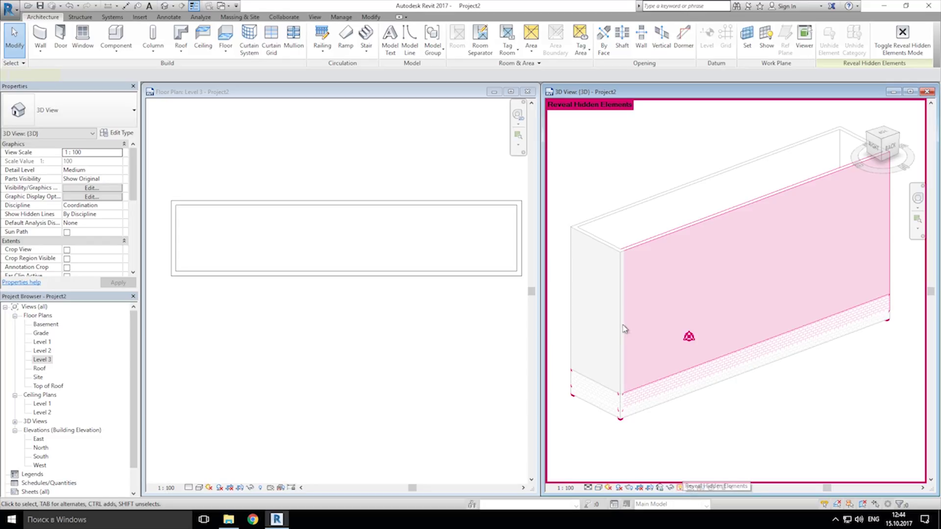
{"action": "left_click", "coordinate": [667, 267]}
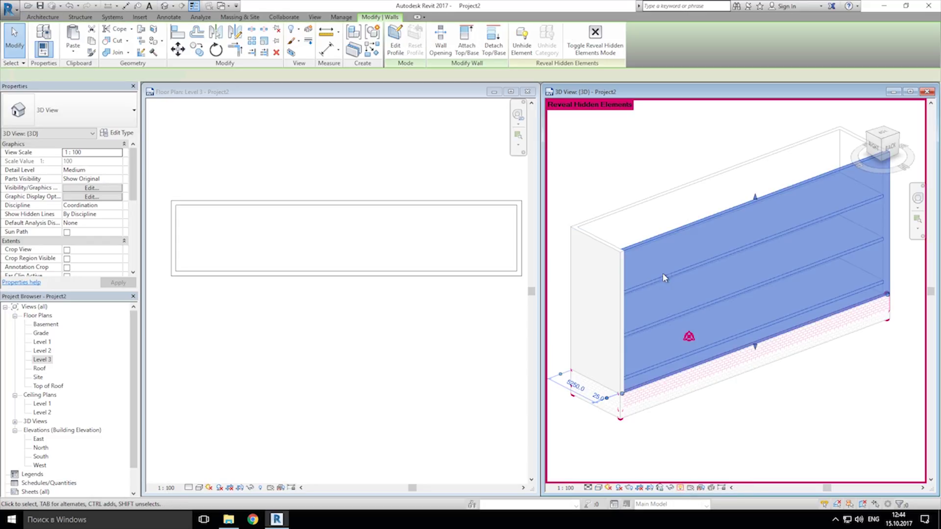
{"action": "left_click", "coordinate": [642, 402], "text": "ctrl"}
{"action": "right_click", "coordinate": [642, 401]}
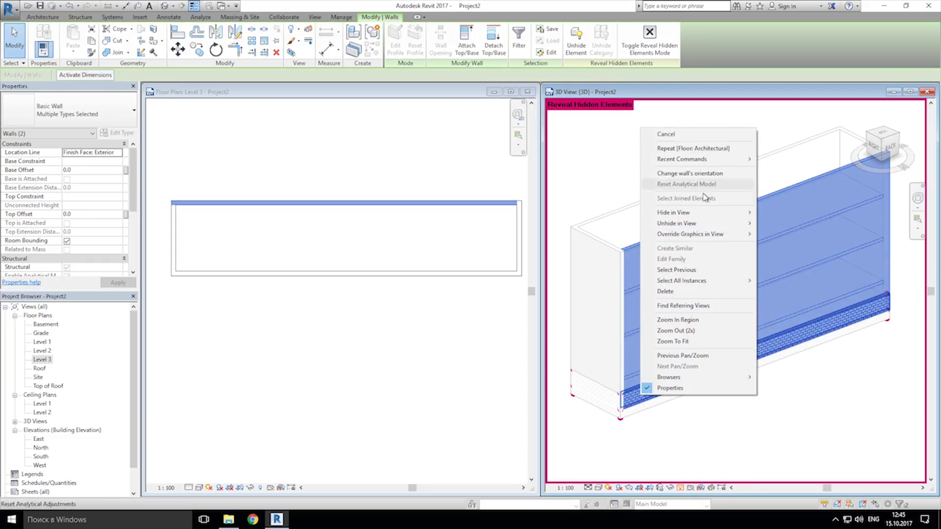
{"action": "left_click", "coordinate": [777, 223]}
{"action": "left_click", "coordinate": [809, 411]}
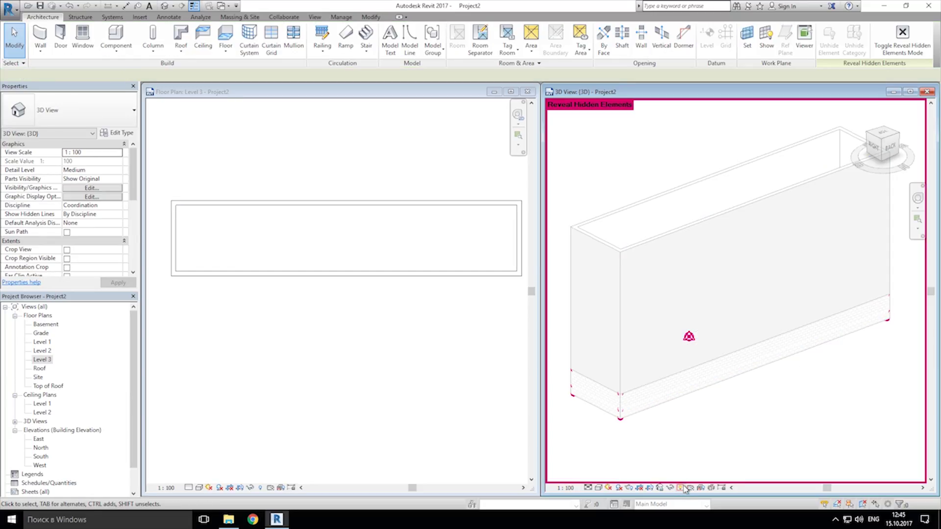
{"action": "left_click", "coordinate": [680, 488]}
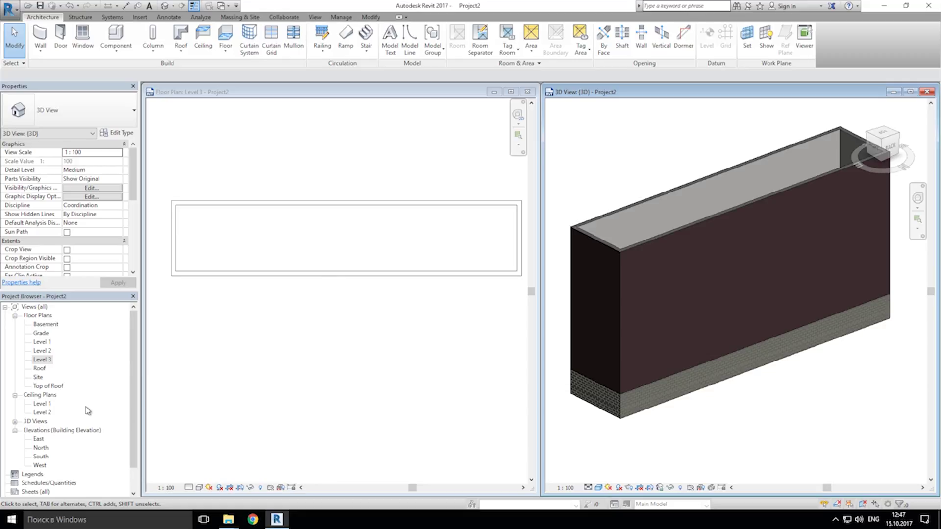
- Open the Level 1 floor plan, close Level 3 and maximize the Level 1 view
{"action": "double_click", "coordinate": [44, 342]}
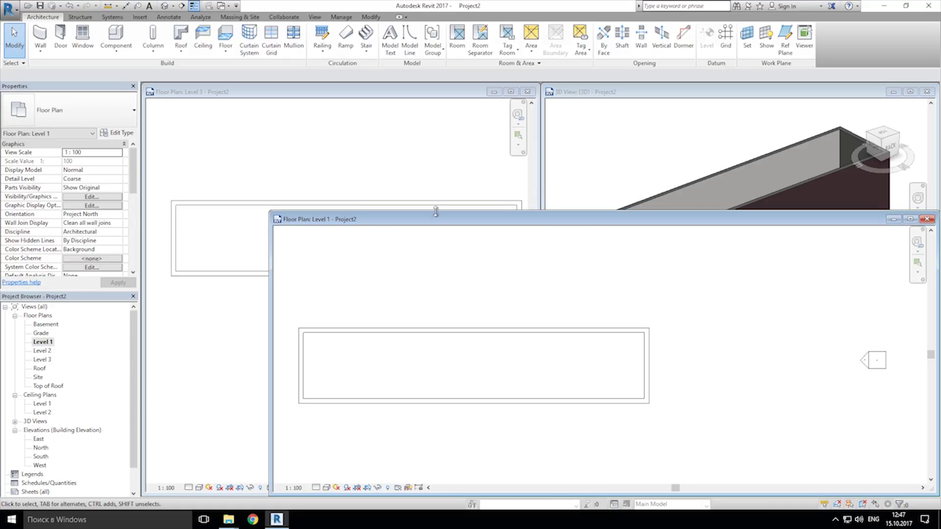
{"action": "left_click", "coordinate": [527, 92]}
{"action": "left_click_drag", "start_coordinate": [640, 219], "coordinate": [423, 147]}
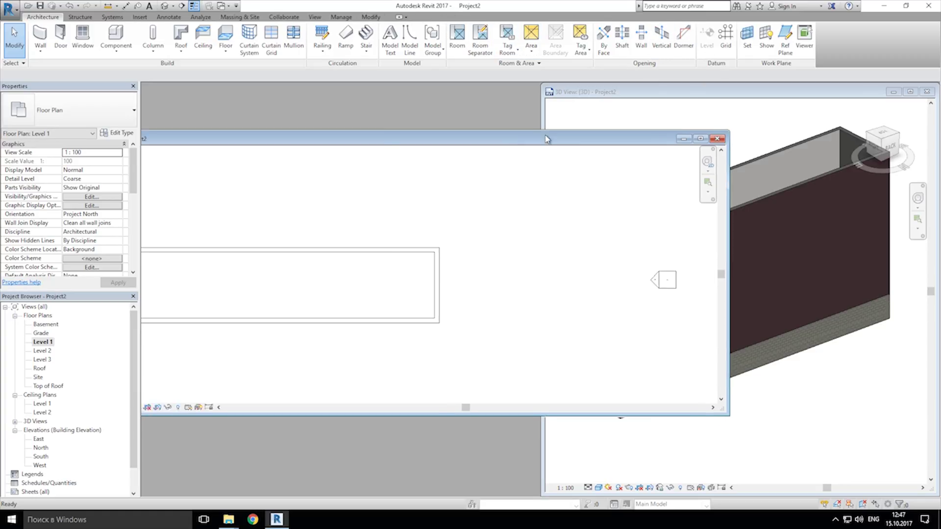
{"action": "left_click", "coordinate": [774, 111]}
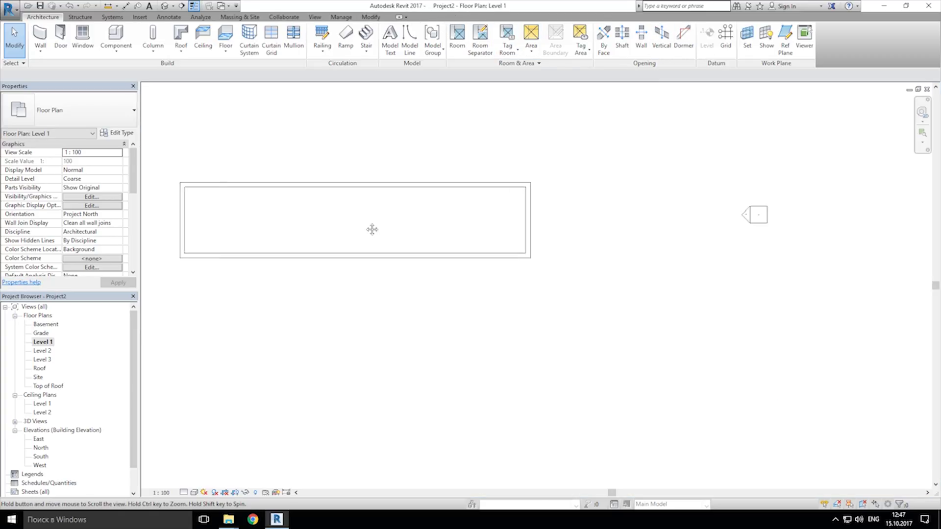
- Start the Window tool, check the window type list, cancel, and restart window placement
{"action": "left_click", "coordinate": [81, 39]}
{"action": "left_click", "coordinate": [68, 116]}
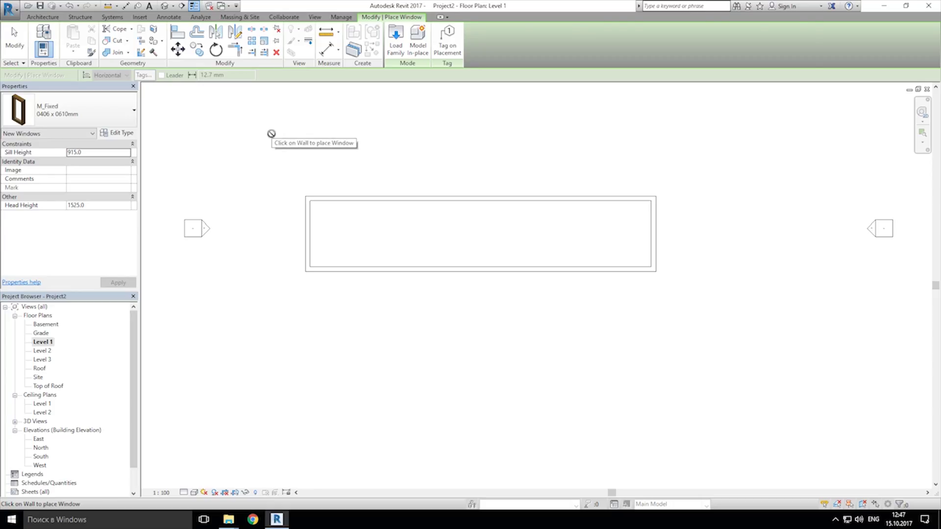
{"action": "key", "text": "Escape"}
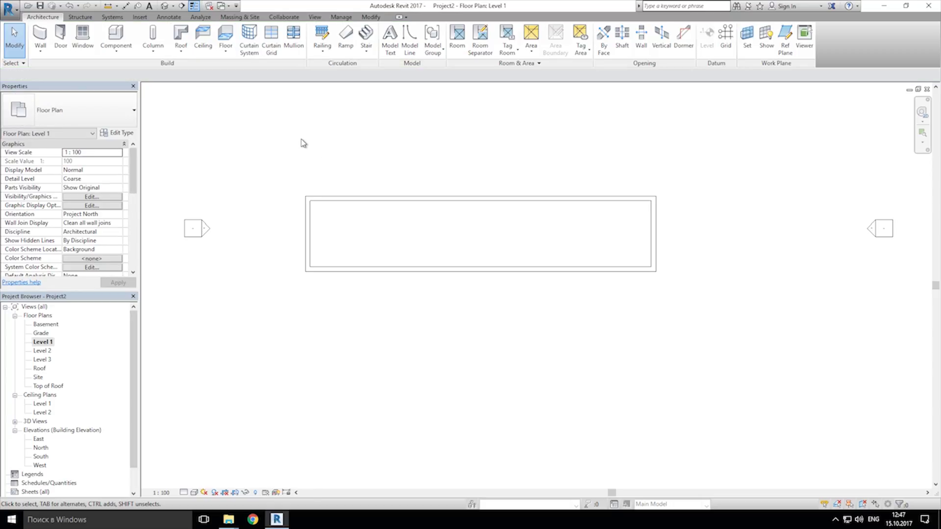
{"action": "left_click", "coordinate": [82, 39]}
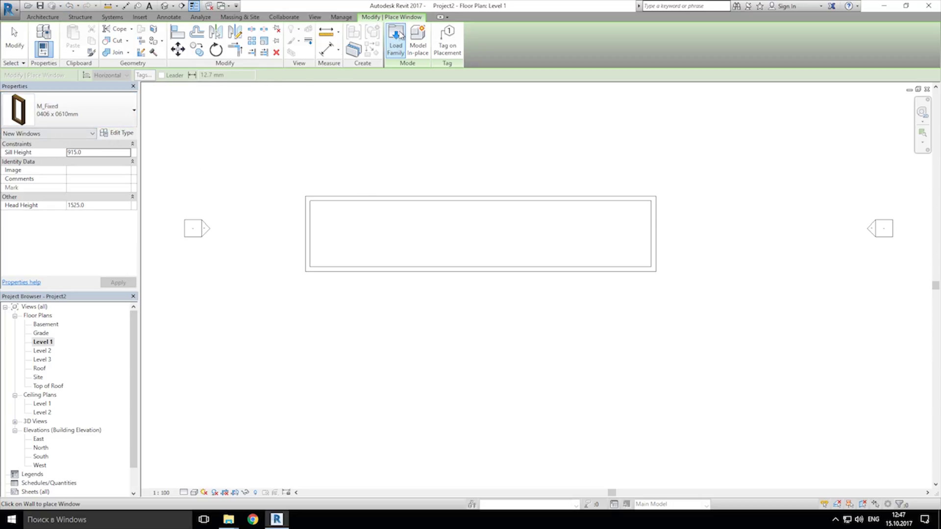
- Load the four WINDOW family files from Desktop > Revit Component Family
{"action": "left_click", "coordinate": [396, 49]}
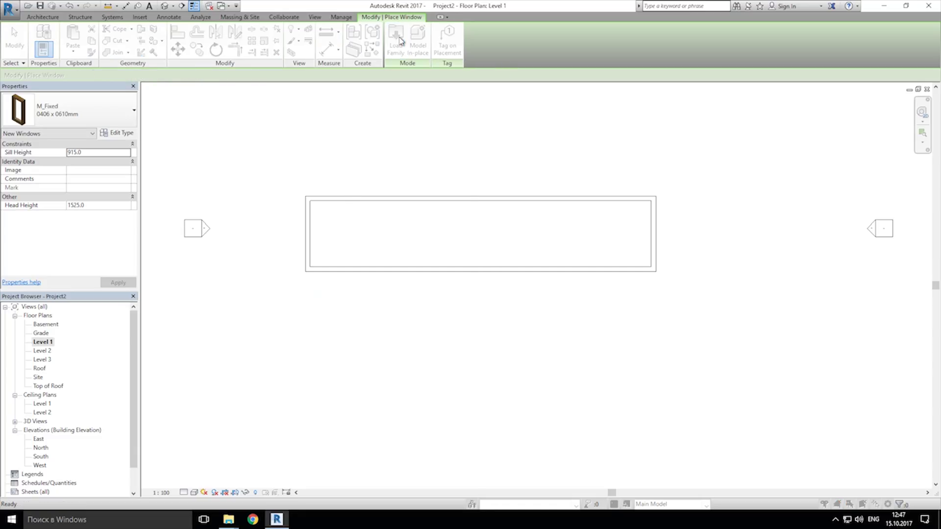
{"action": "left_click", "coordinate": [302, 301]}
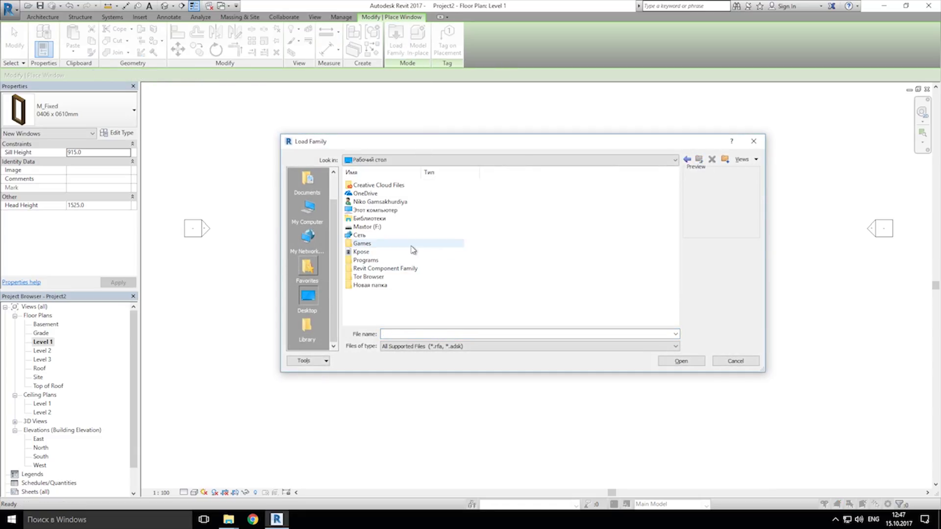
{"action": "double_click", "coordinate": [373, 269]}
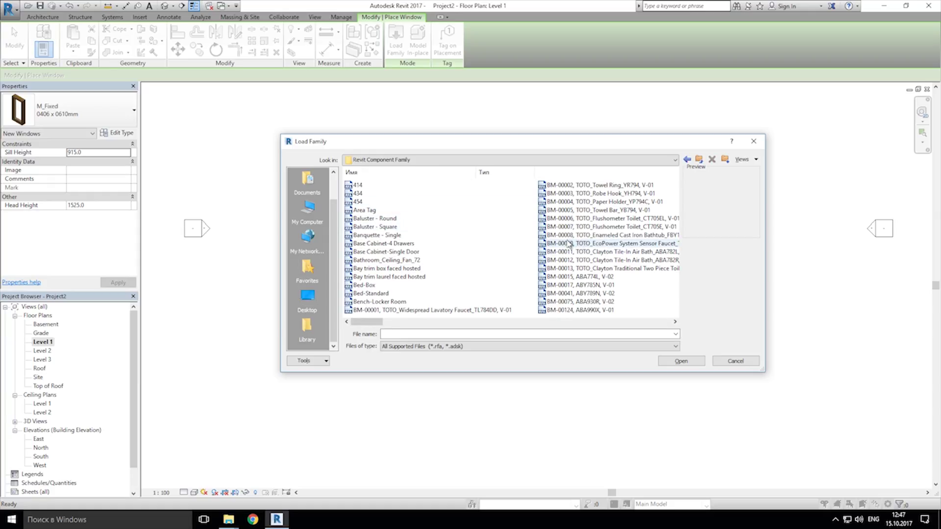
{"action": "left_click_drag", "start_coordinate": [373, 322], "coordinate": [645, 321]}
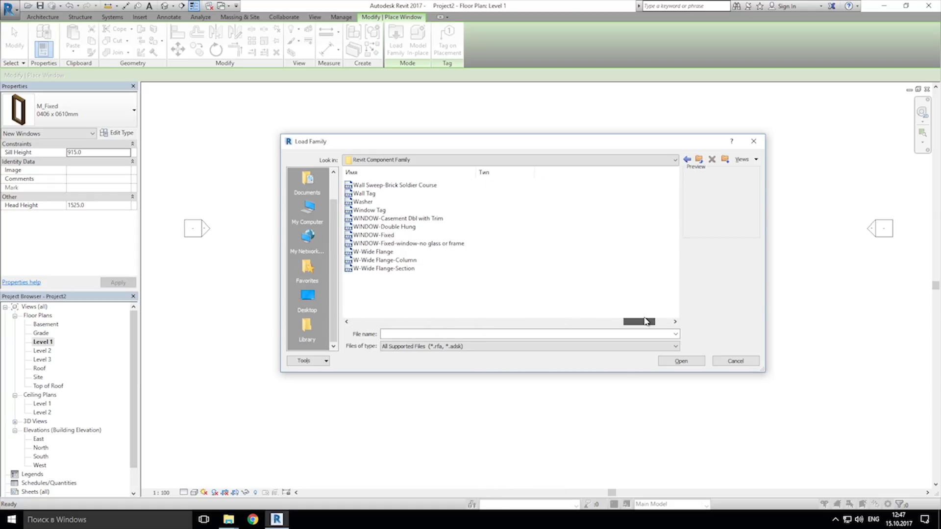
{"action": "left_click", "coordinate": [392, 218]}
{"action": "left_click", "coordinate": [412, 244], "text": "shift"}
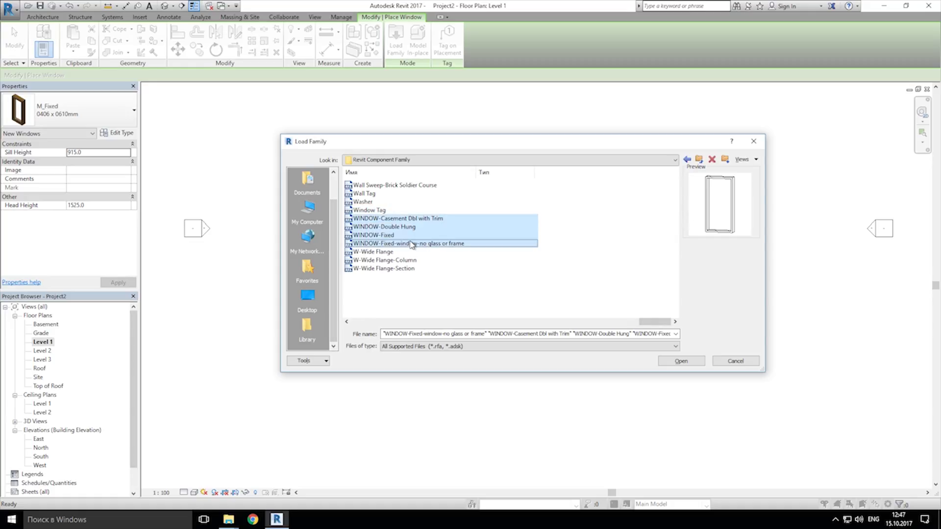
{"action": "left_click", "coordinate": [697, 365]}
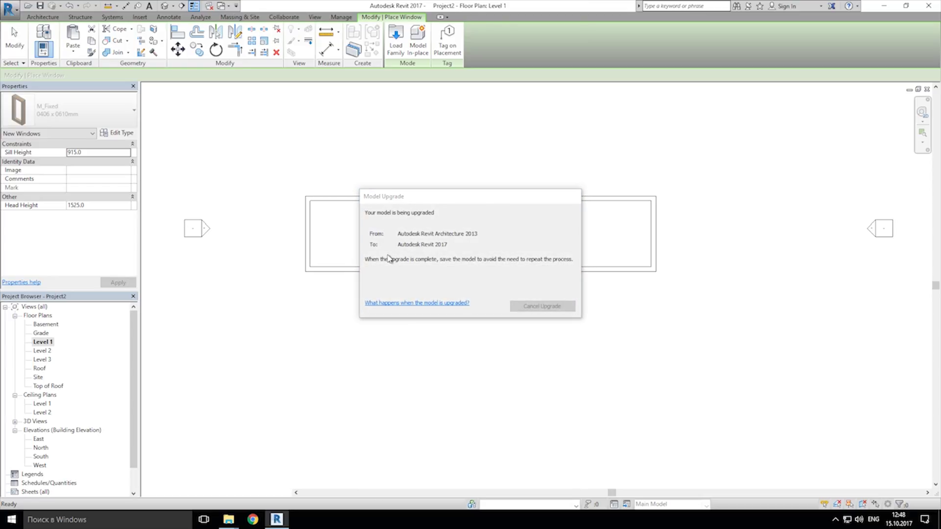
- Browse the window type list for WINDOW-Double Hung without choosing one, then cancel placement
{"action": "left_click", "coordinate": [94, 115]}
{"action": "scroll", "coordinate": [84, 235], "scroll_direction": "down", "scroll_amount": 3}
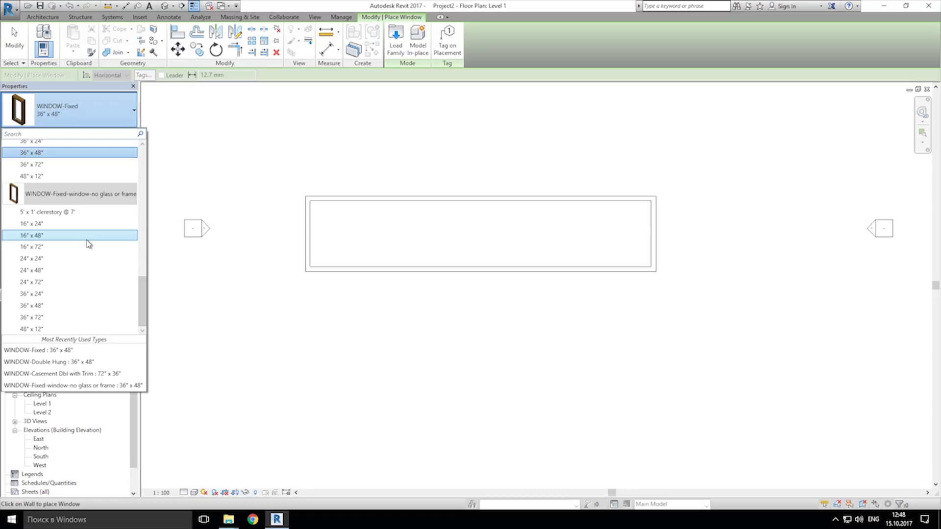
{"action": "scroll", "coordinate": [90, 248], "scroll_direction": "down", "scroll_amount": 10}
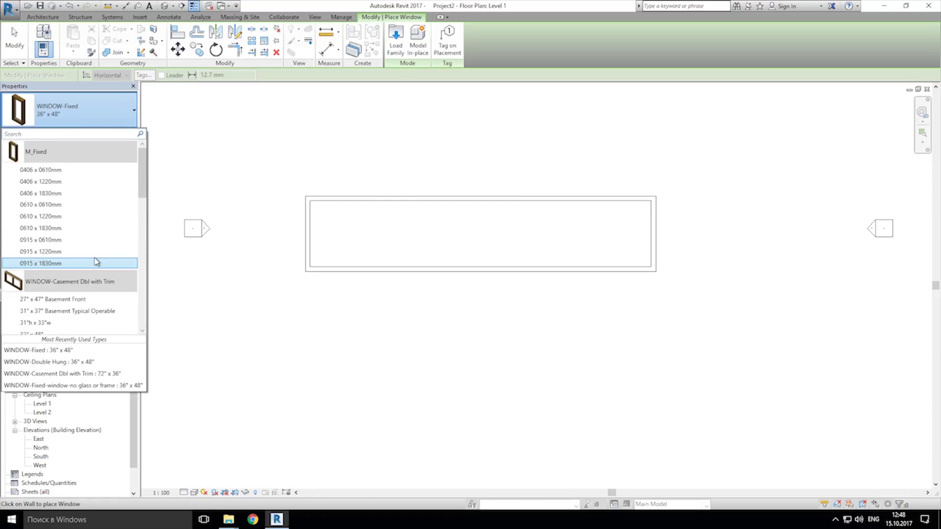
{"action": "scroll", "coordinate": [74, 205], "scroll_direction": "down", "scroll_amount": 6}
{"action": "scroll", "coordinate": [106, 235], "scroll_direction": "up", "scroll_amount": 1}
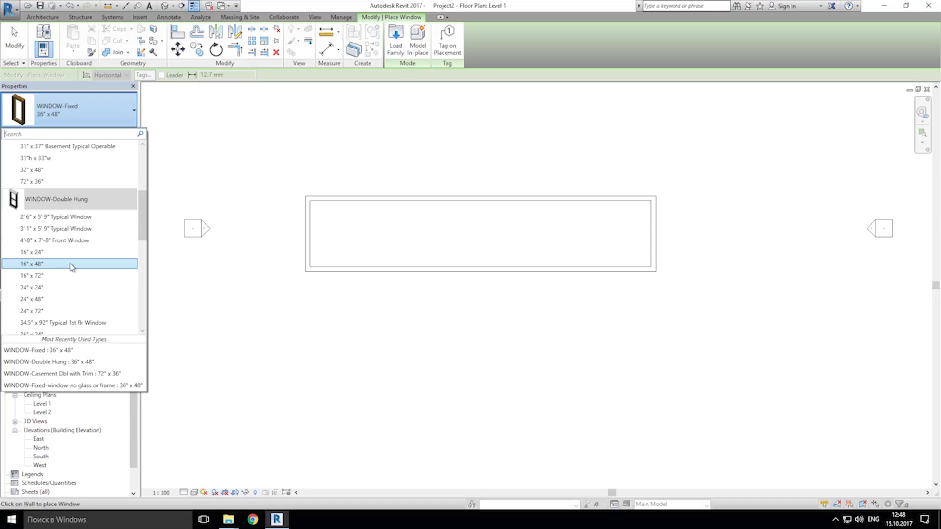
{"action": "mouse_move", "coordinate": [72, 266]}
{"action": "left_click", "coordinate": [193, 305]}
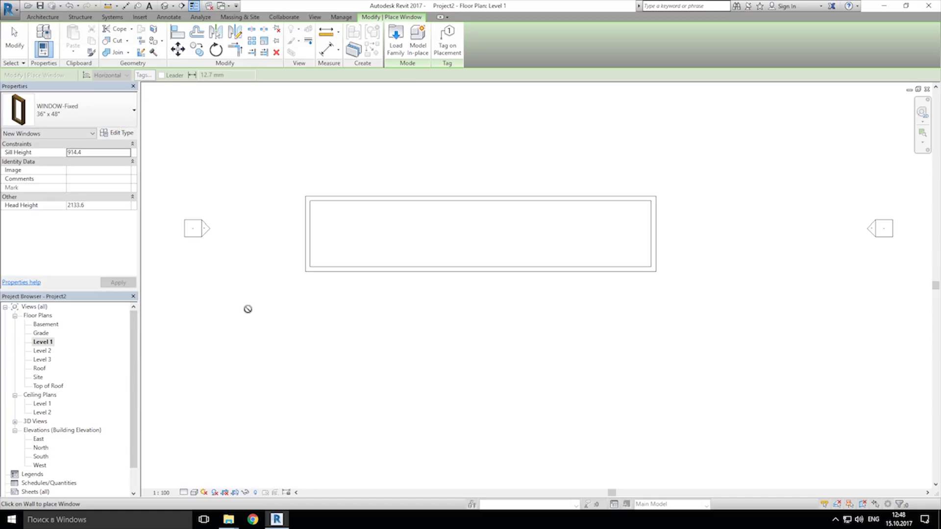
{"action": "key", "text": "Escape"}
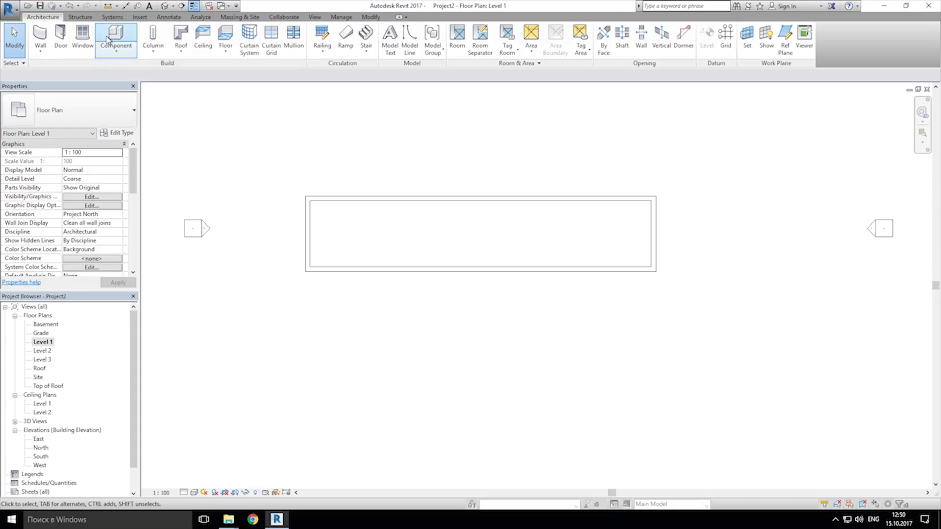
- Restart window placement and scroll the type list to the WINDOW-Double Hung types
{"action": "left_click", "coordinate": [88, 42]}
{"action": "left_click", "coordinate": [100, 117]}
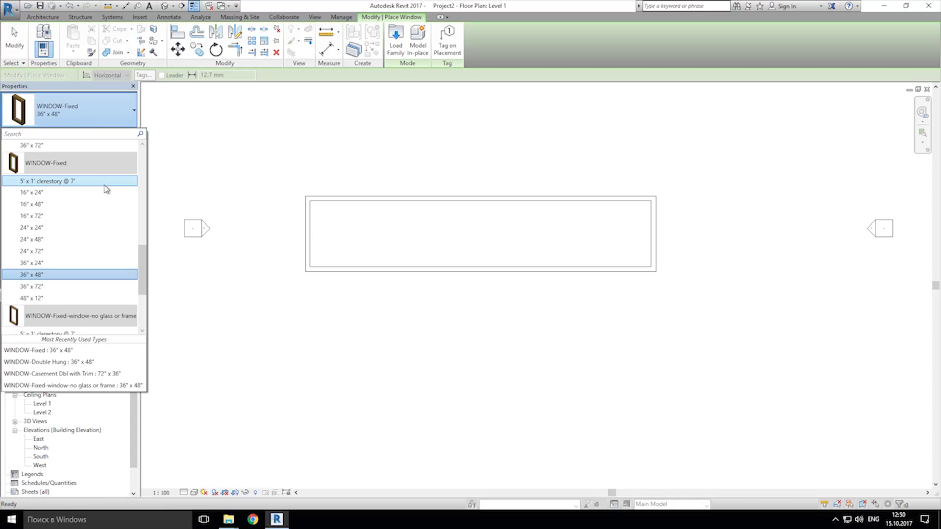
{"action": "scroll", "coordinate": [86, 245], "scroll_direction": "down", "scroll_amount": 5}
{"action": "scroll", "coordinate": [90, 242], "scroll_direction": "up", "scroll_amount": 6}
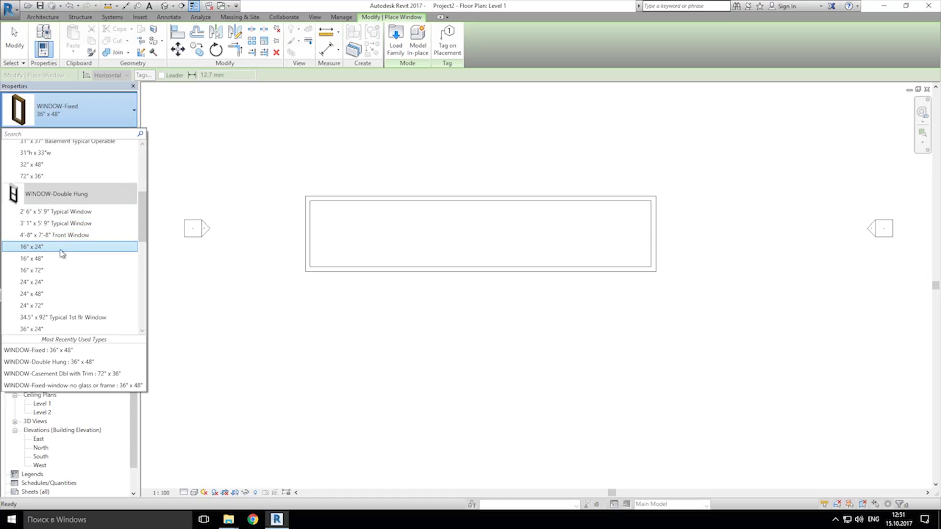
- Choose the 34.5" x 92" Typical 1st flr Window type and place three windows along the north wall
{"action": "left_click", "coordinate": [58, 322]}
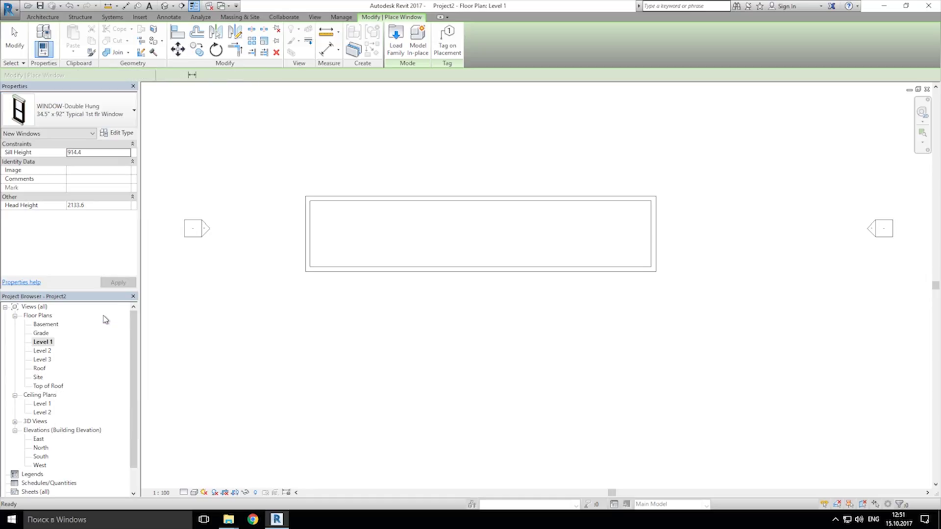
{"action": "middle_click_drag", "start_coordinate": [538, 161], "coordinate": [473, 208]}
{"action": "scroll", "coordinate": [500, 220], "scroll_direction": "up", "scroll_amount": 5}
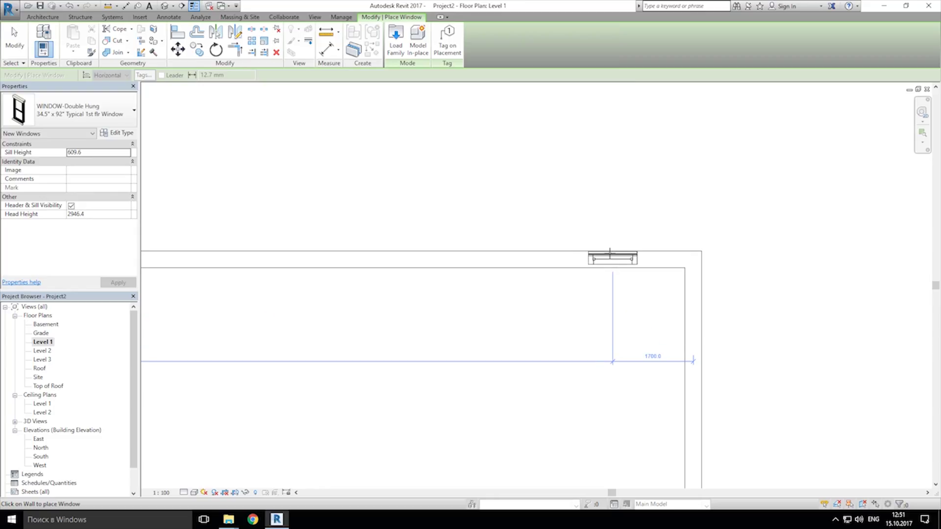
{"action": "left_click", "coordinate": [606, 252]}
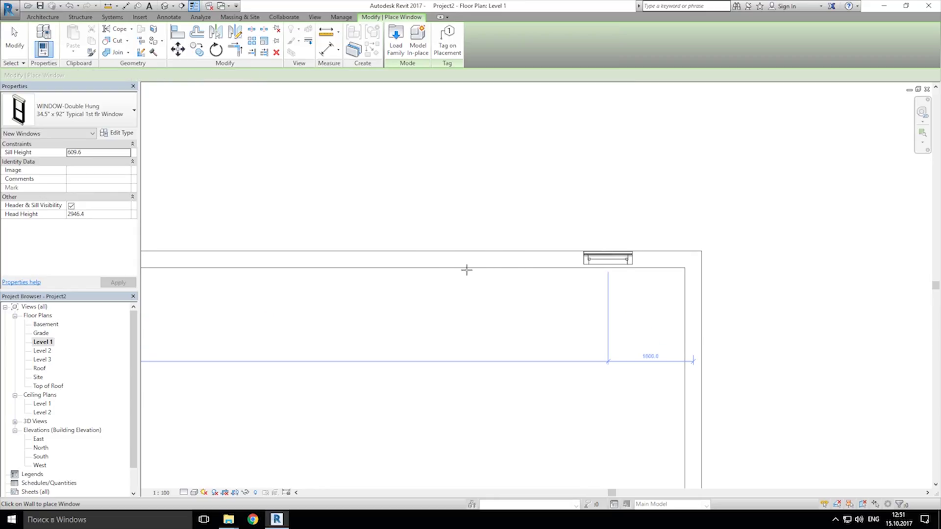
{"action": "left_click", "coordinate": [483, 251]}
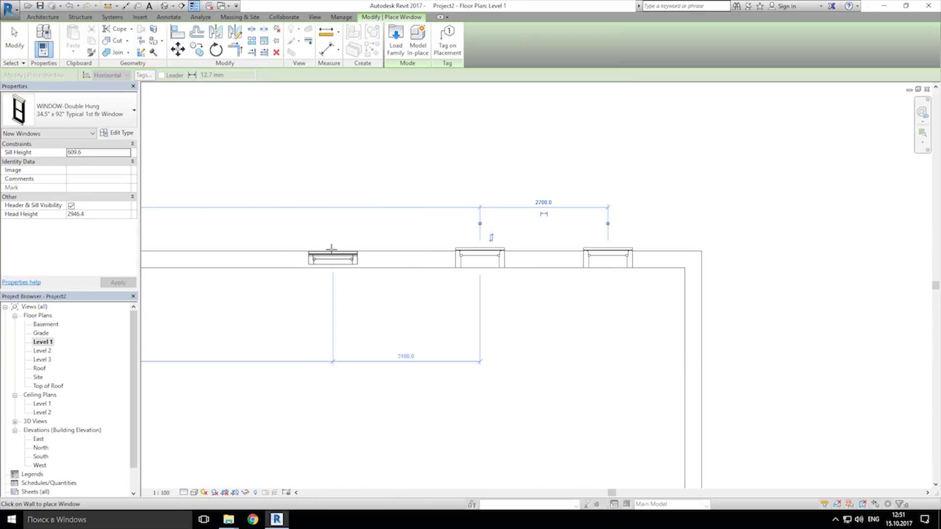
{"action": "left_click", "coordinate": [334, 251]}
- Place four more windows along the north wall, seven in total, and finish placement
{"action": "middle_click_drag", "start_coordinate": [265, 259], "coordinate": [536, 253]}
{"action": "left_click", "coordinate": [468, 251]}
{"action": "left_click", "coordinate": [336, 251]}
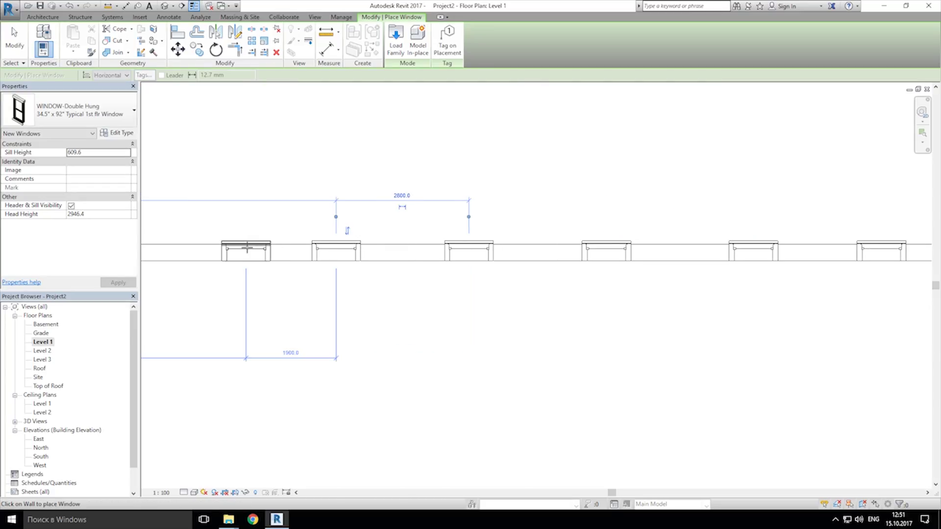
{"action": "middle_click_drag", "start_coordinate": [162, 245], "coordinate": [412, 253]}
{"action": "left_click", "coordinate": [419, 251]}
{"action": "scroll", "coordinate": [515, 230], "scroll_direction": "down", "scroll_amount": 4}
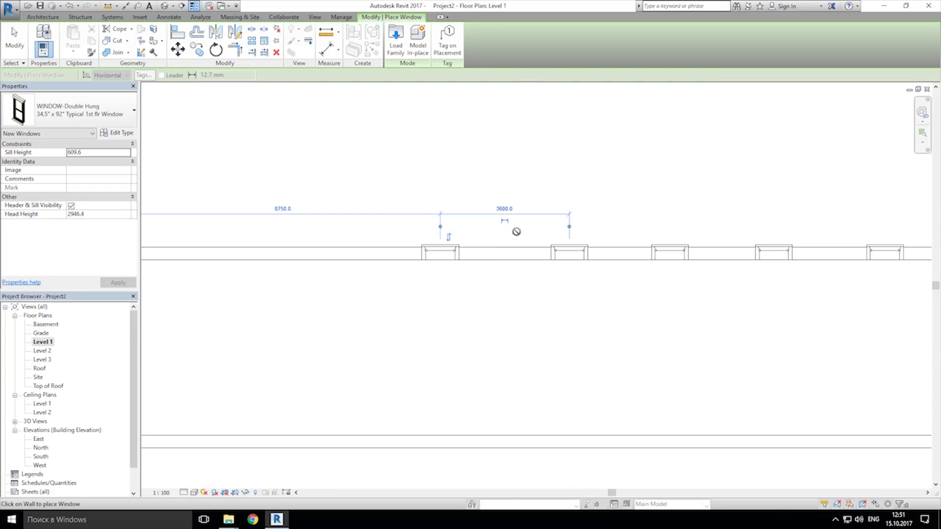
{"action": "scroll", "coordinate": [479, 270], "scroll_direction": "up", "scroll_amount": 1}
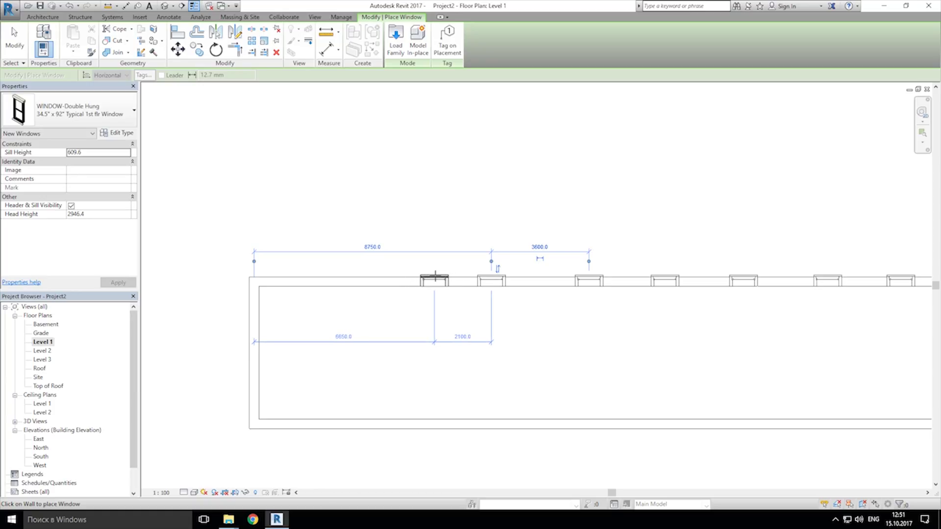
{"action": "key", "text": "Escape"}
{"action": "middle_click_drag", "start_coordinate": [510, 249], "coordinate": [337, 258]}
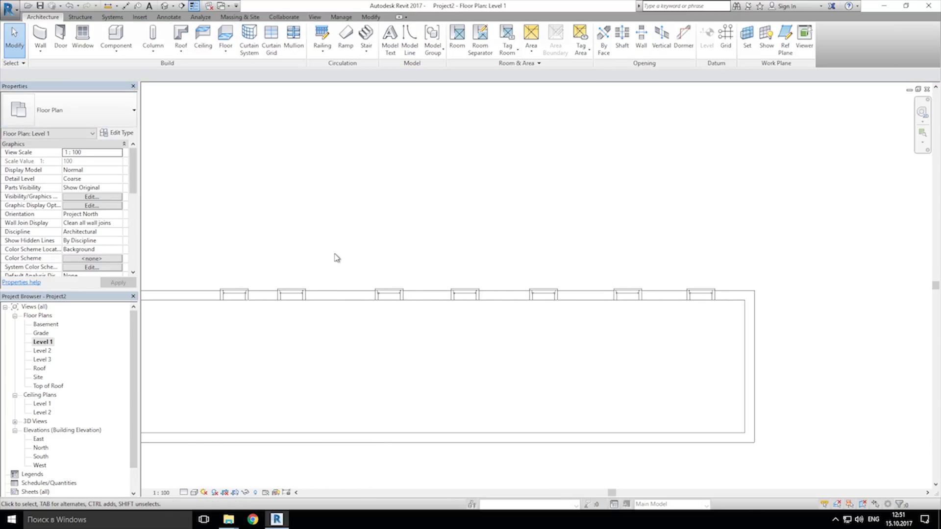
- Start a wall-face aligned dimension from the east wall face through the first four windows
{"action": "left_click", "coordinate": [125, 5]}
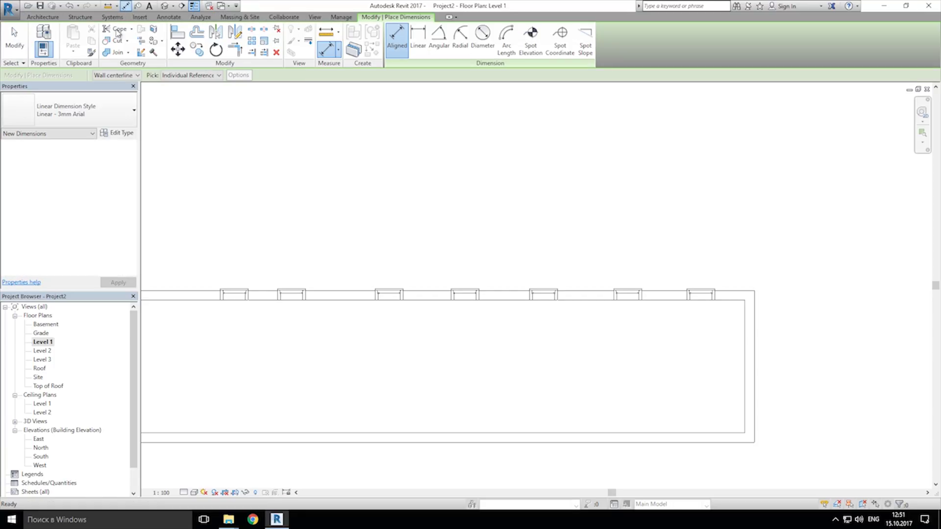
{"action": "left_click", "coordinate": [118, 76]}
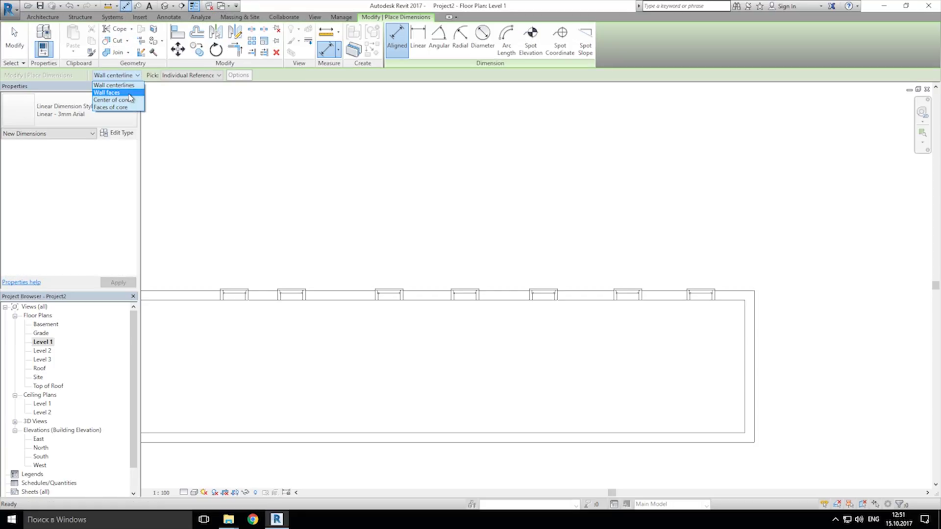
{"action": "left_click", "coordinate": [130, 97]}
{"action": "scroll", "coordinate": [715, 261], "scroll_direction": "up", "scroll_amount": 2}
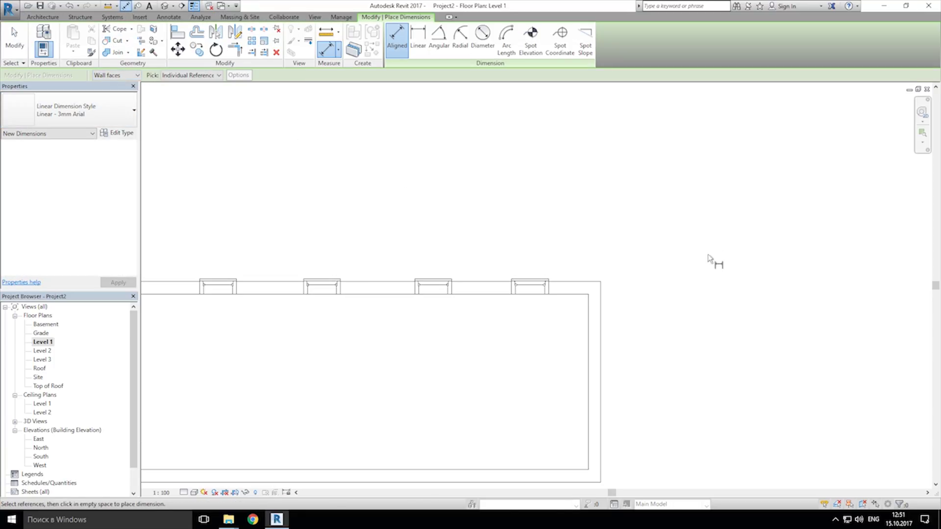
{"action": "left_click", "coordinate": [601, 286]}
{"action": "left_click", "coordinate": [529, 288]}
{"action": "left_click", "coordinate": [433, 289]}
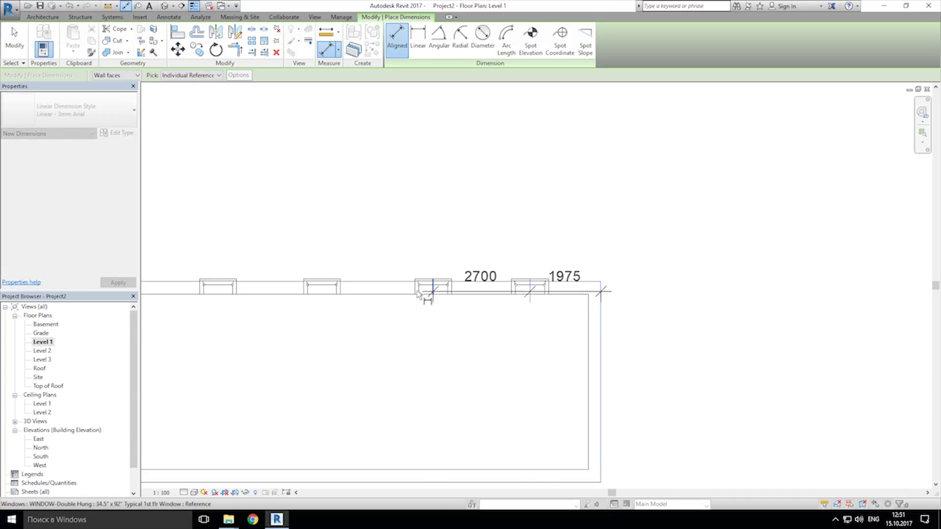
{"action": "left_click", "coordinate": [322, 290]}
{"action": "left_click", "coordinate": [219, 290]}
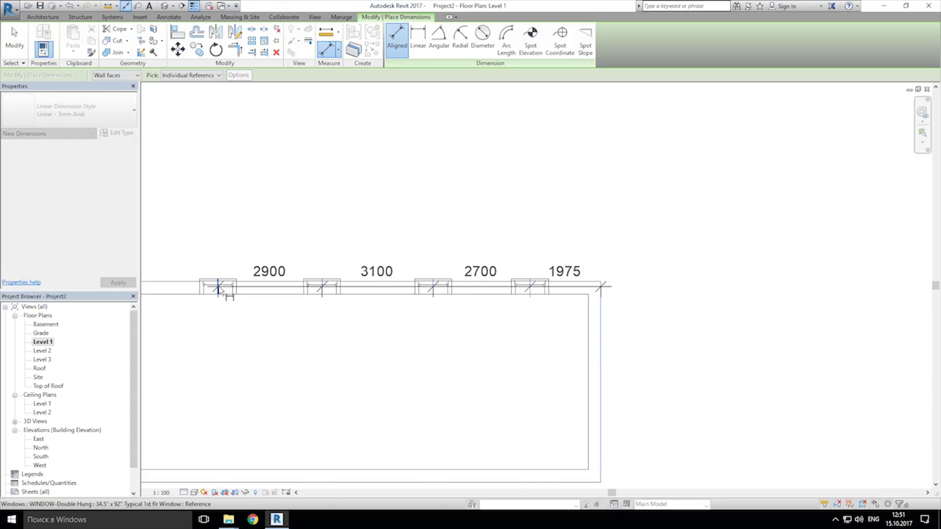
- Add the three western windows, place the string above the wall, and set it to EQ
{"action": "middle_click_drag", "start_coordinate": [223, 292], "coordinate": [563, 275]}
{"action": "left_click", "coordinate": [470, 279]}
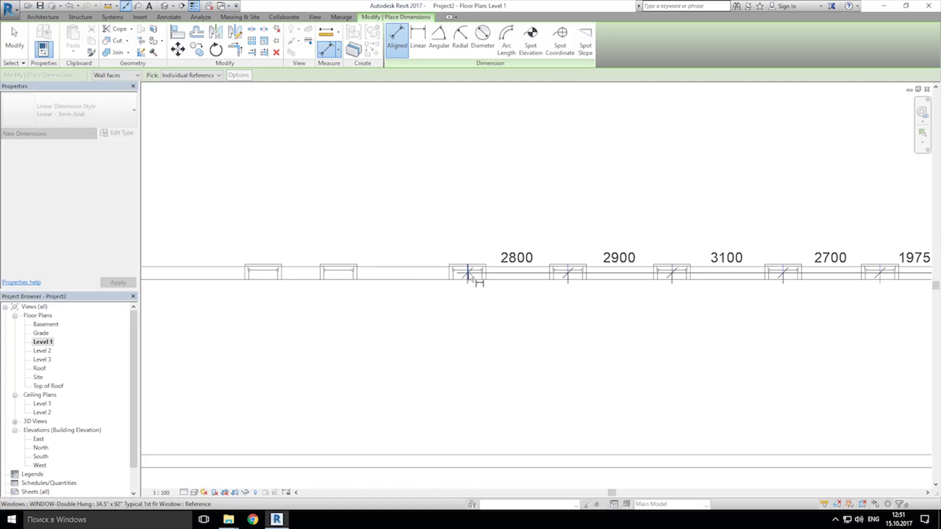
{"action": "left_click", "coordinate": [349, 279]}
{"action": "left_click", "coordinate": [263, 279]}
{"action": "middle_click_drag", "start_coordinate": [266, 244], "coordinate": [398, 209]}
{"action": "left_click", "coordinate": [296, 221]}
{"action": "scroll", "coordinate": [426, 208], "scroll_direction": "down", "scroll_amount": 1}
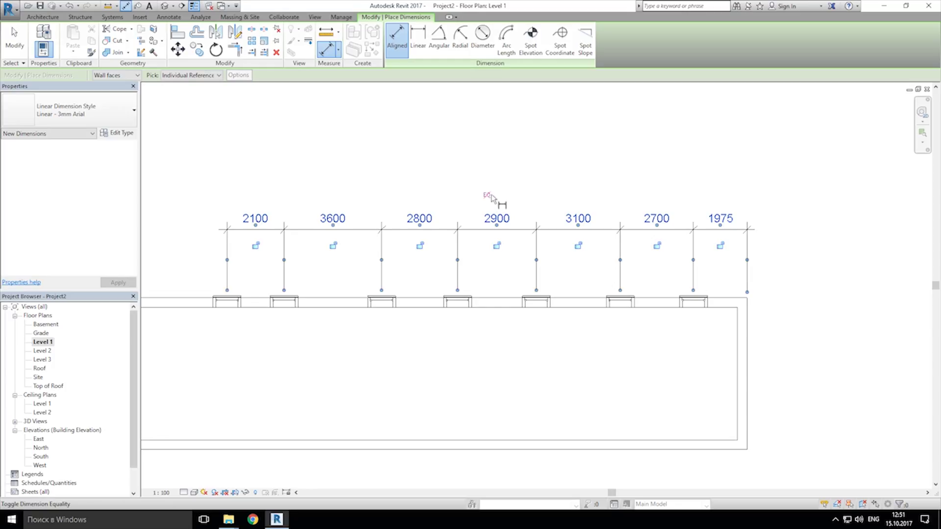
{"action": "left_click", "coordinate": [487, 196]}
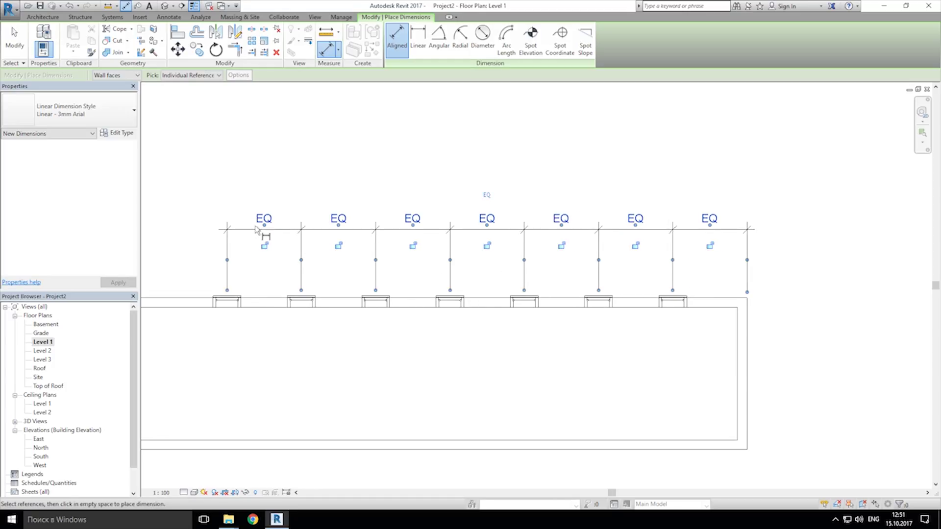
- Back out of a conflicting window move and switch the dimension string off EQ
{"action": "key", "text": "Escape"}
{"action": "key", "text": "Escape"}
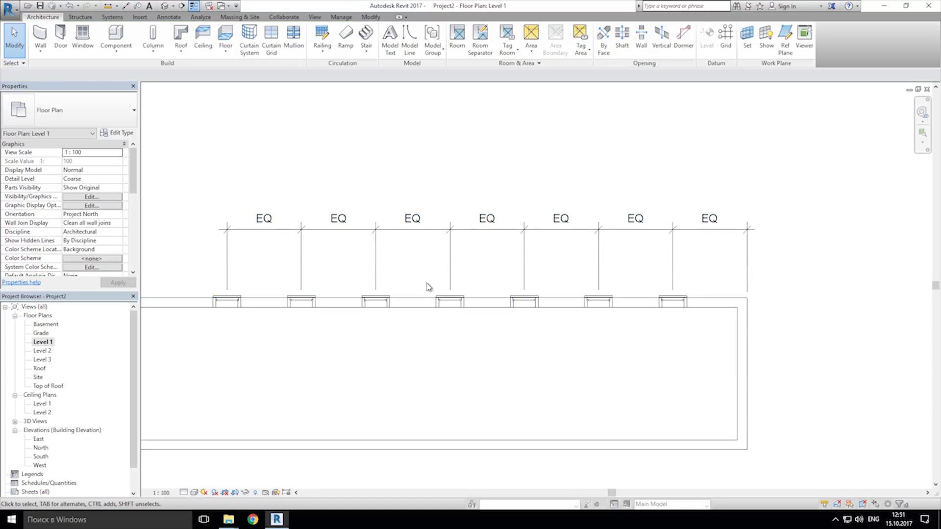
{"action": "left_click_drag", "start_coordinate": [427, 280], "coordinate": [701, 338]}
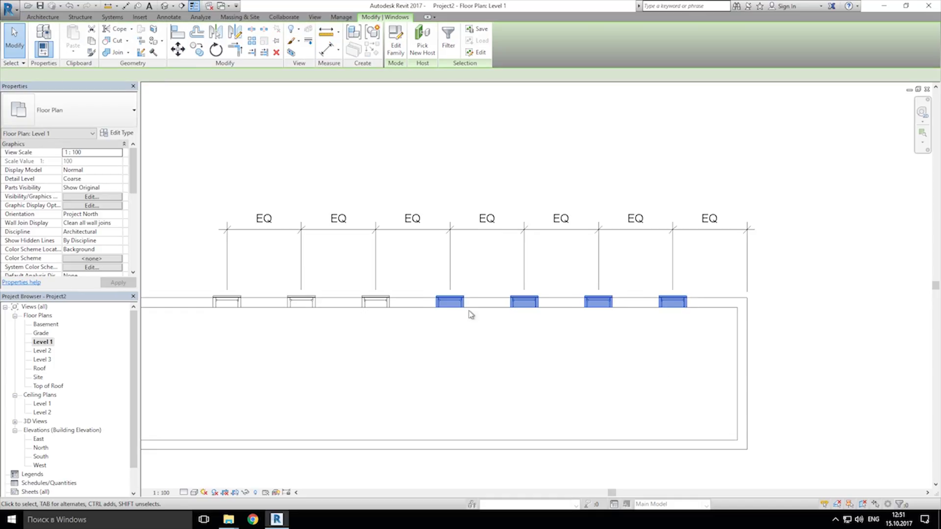
{"action": "left_click", "coordinate": [179, 50]}
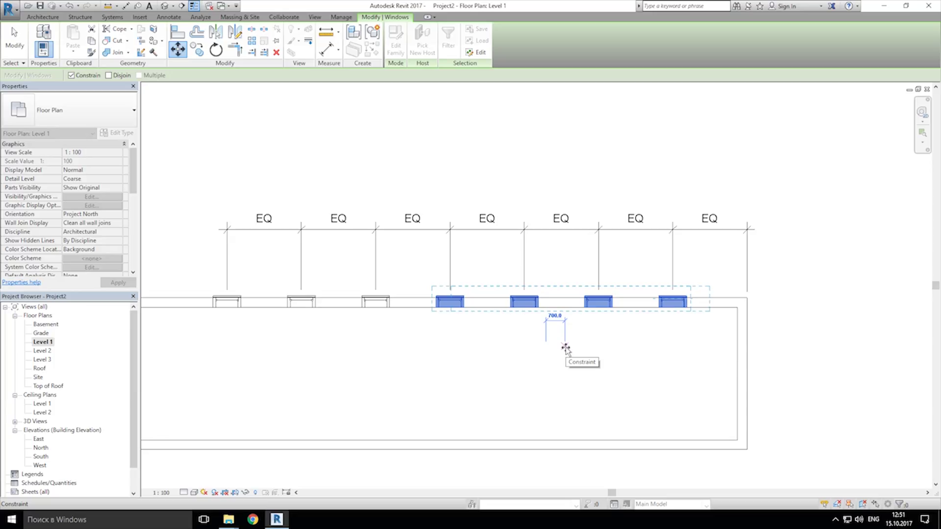
{"action": "left_click", "coordinate": [550, 384]}
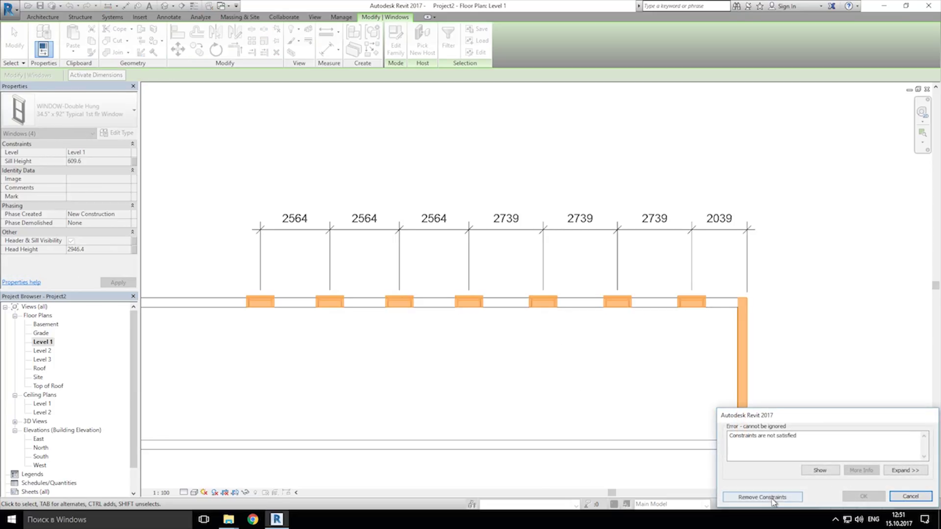
{"action": "left_click", "coordinate": [910, 496]}
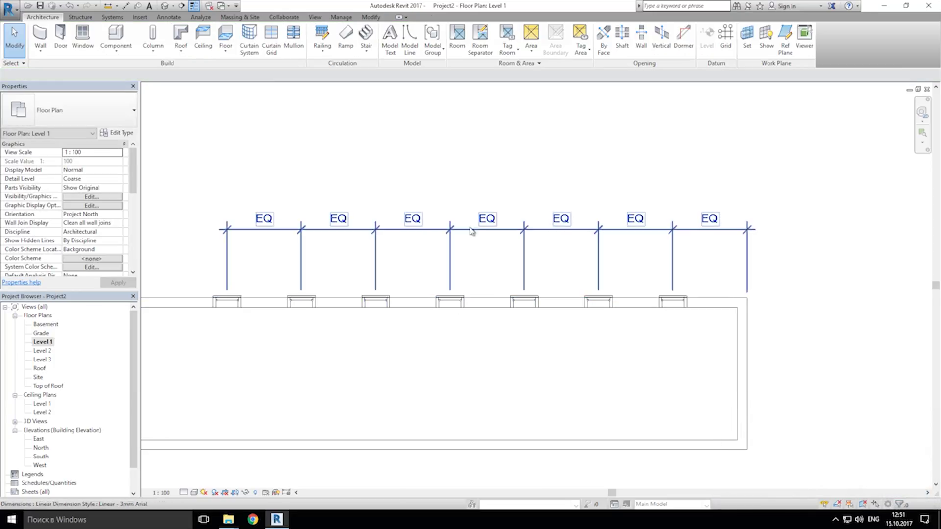
{"action": "left_click", "coordinate": [502, 234]}
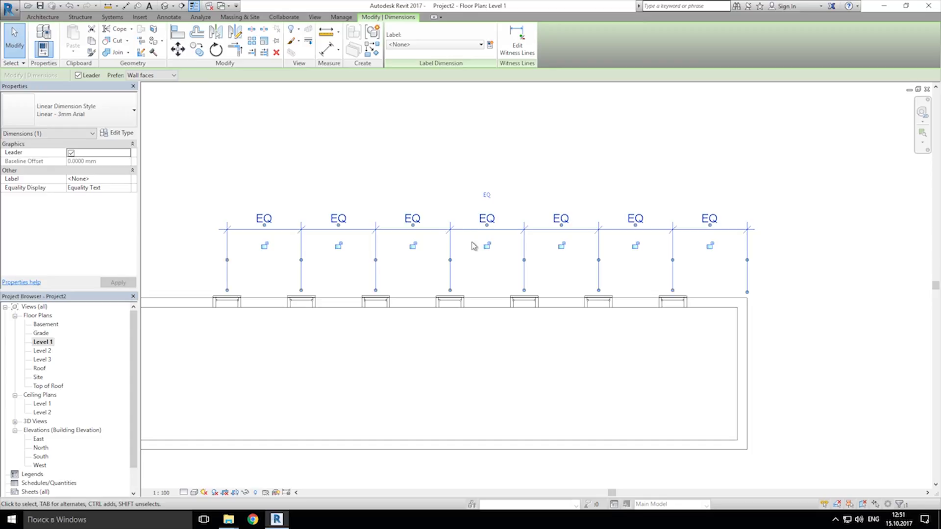
{"action": "left_click", "coordinate": [488, 196]}
- Move the four eastern north-wall windows 400 to the right, with a small follow-up adjustment
{"action": "left_click_drag", "start_coordinate": [426, 275], "coordinate": [700, 349]}
{"action": "left_click", "coordinate": [178, 49]}
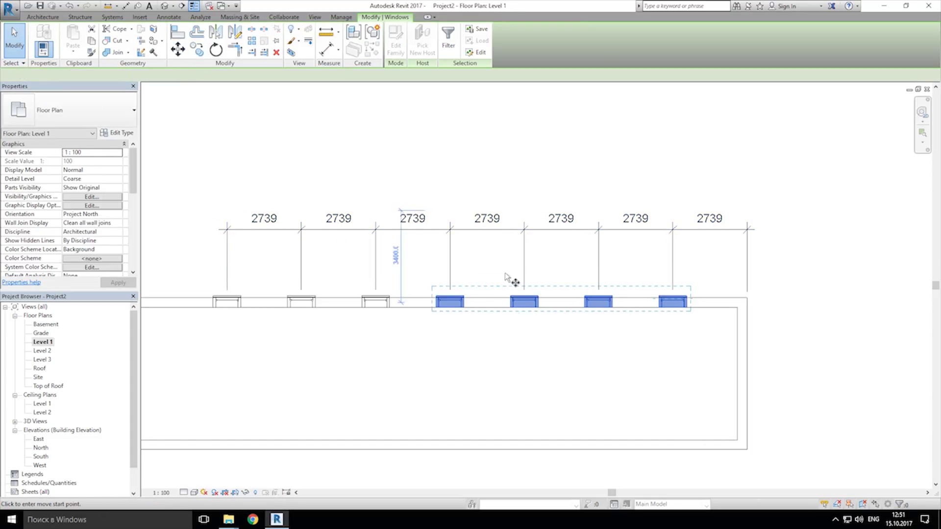
{"action": "left_click", "coordinate": [494, 334]}
{"action": "left_click", "coordinate": [492, 189]}
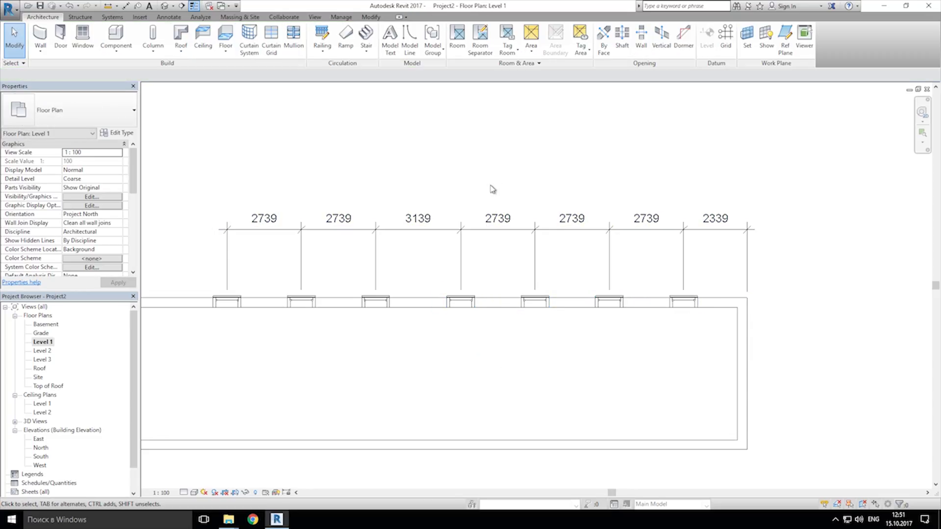
{"action": "left_click_drag", "start_coordinate": [431, 275], "coordinate": [739, 356]}
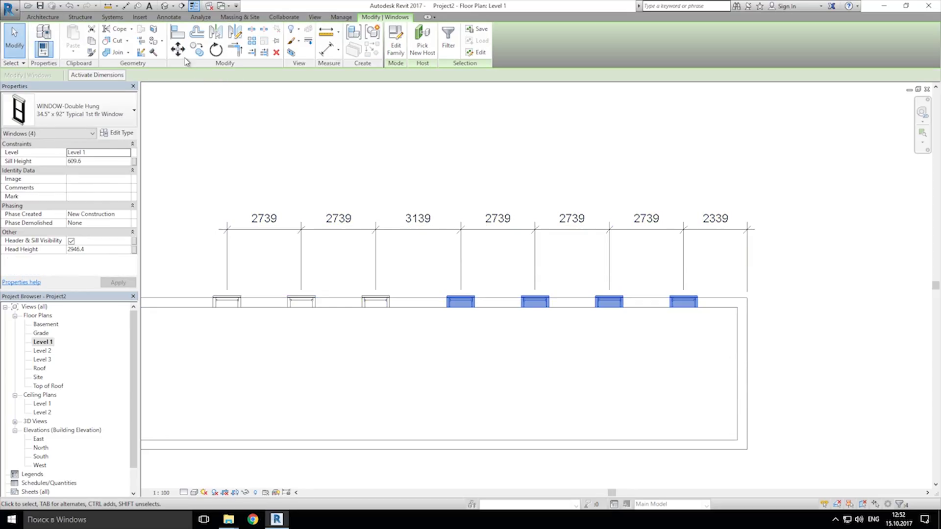
{"action": "left_click", "coordinate": [178, 49]}
{"action": "left_click", "coordinate": [469, 344]}
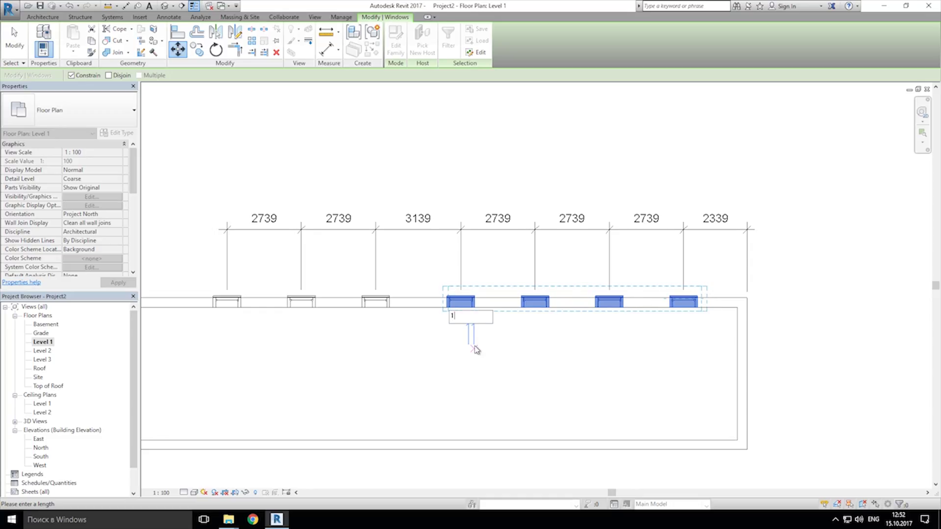
{"action": "left_click", "coordinate": [474, 348]}
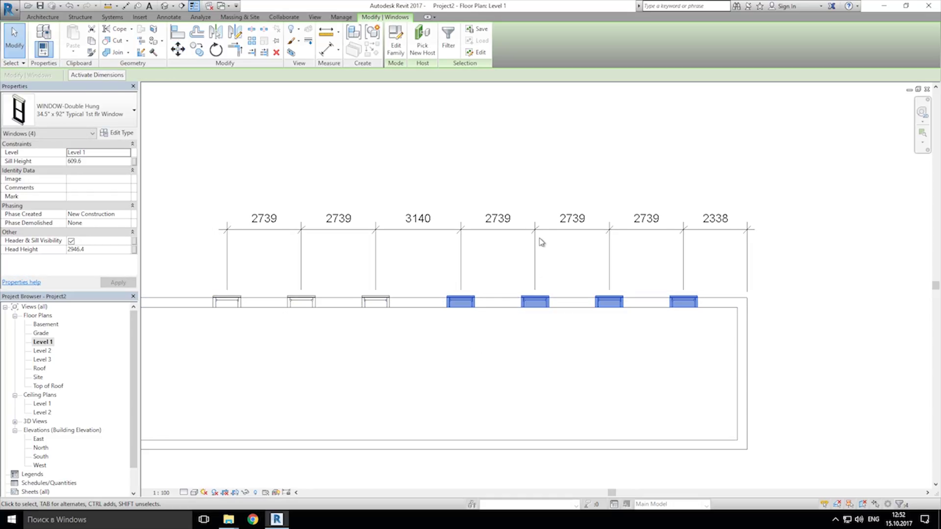
- Select the spacing dimension string and delete it
{"action": "left_click", "coordinate": [562, 93]}
{"action": "left_click_drag", "start_coordinate": [767, 172], "coordinate": [284, 230]}
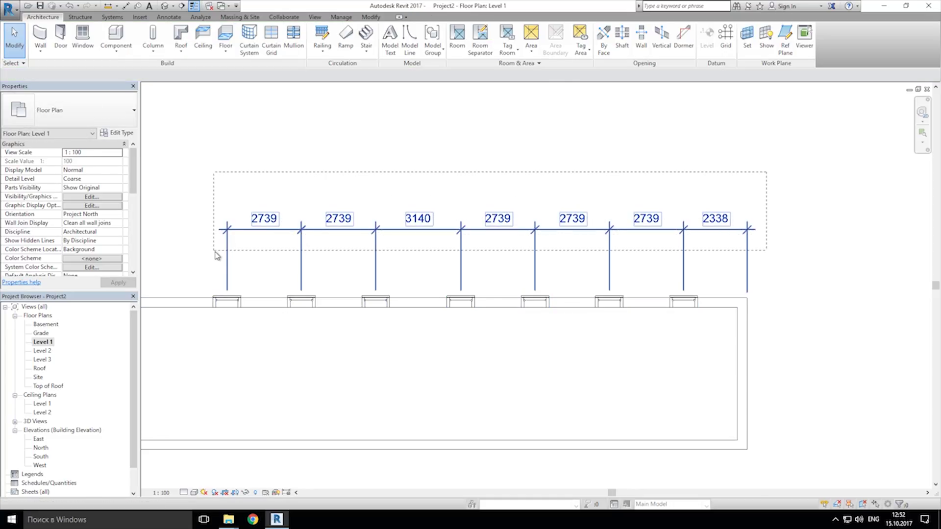
{"action": "left_click_drag", "start_coordinate": [215, 255], "coordinate": [217, 269]}
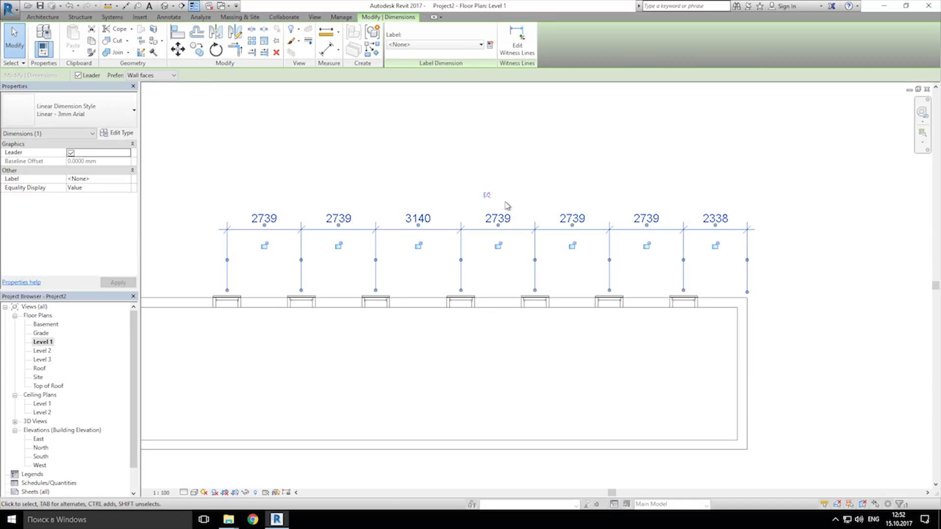
{"action": "key", "text": "Delete"}
{"action": "scroll", "coordinate": [509, 210], "scroll_direction": "down", "scroll_amount": 2}
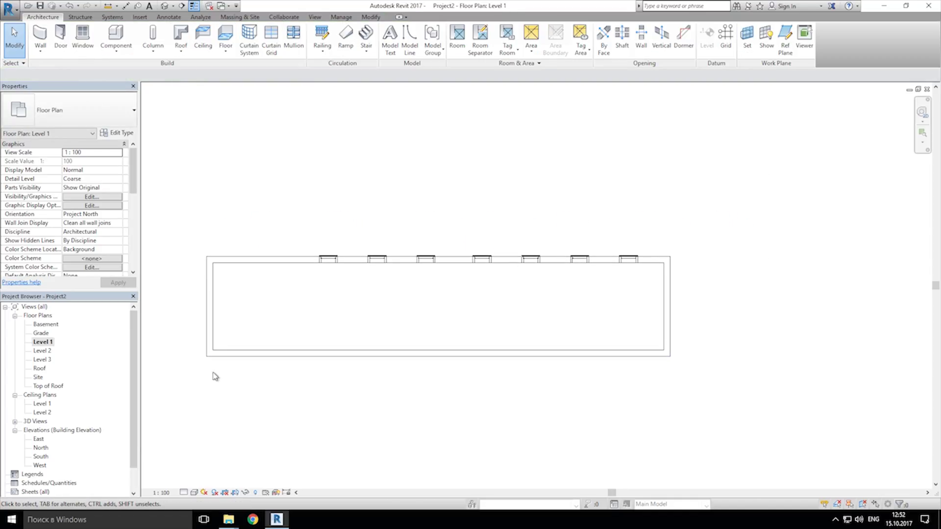
- Open the North elevation, zoom to the facade, and box-select the seven ground-floor windows
{"action": "double_click", "coordinate": [42, 447]}
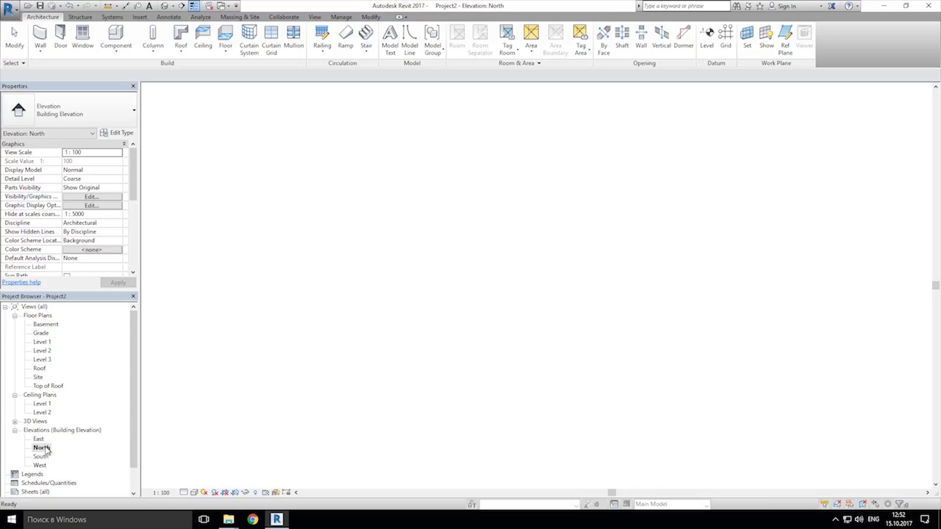
{"action": "middle_click_drag", "start_coordinate": [685, 322], "coordinate": [385, 343]}
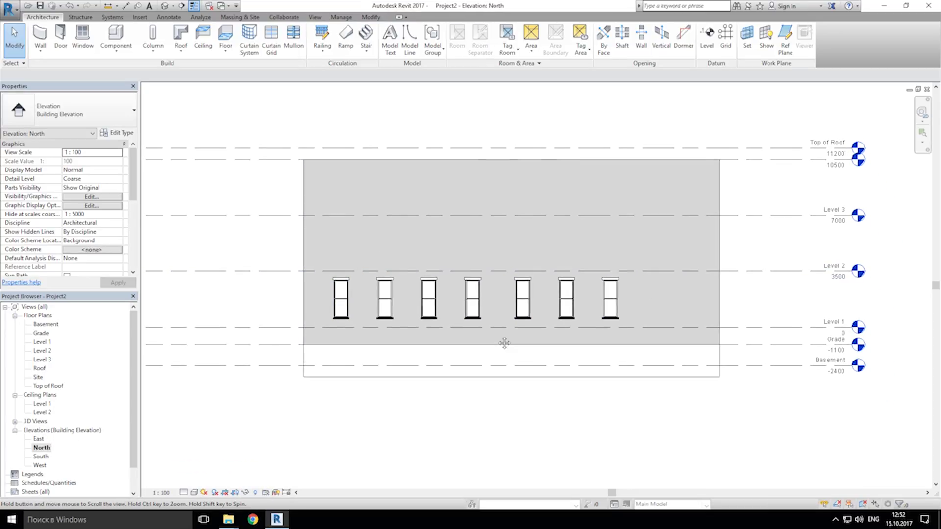
{"action": "middle_click_drag", "start_coordinate": [504, 343], "coordinate": [357, 227]}
{"action": "scroll", "coordinate": [496, 116], "scroll_direction": "up", "scroll_amount": 2}
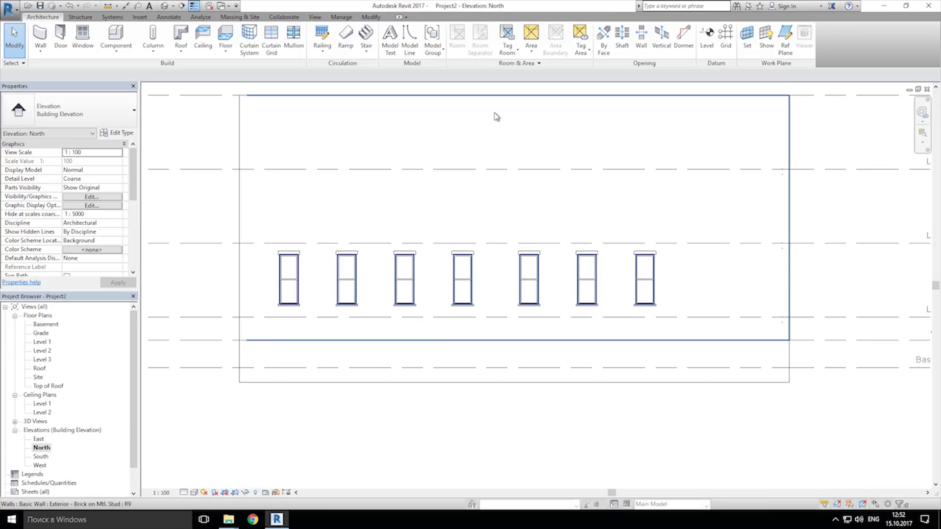
{"action": "left_click_drag", "start_coordinate": [342, 321], "coordinate": [740, 381]}
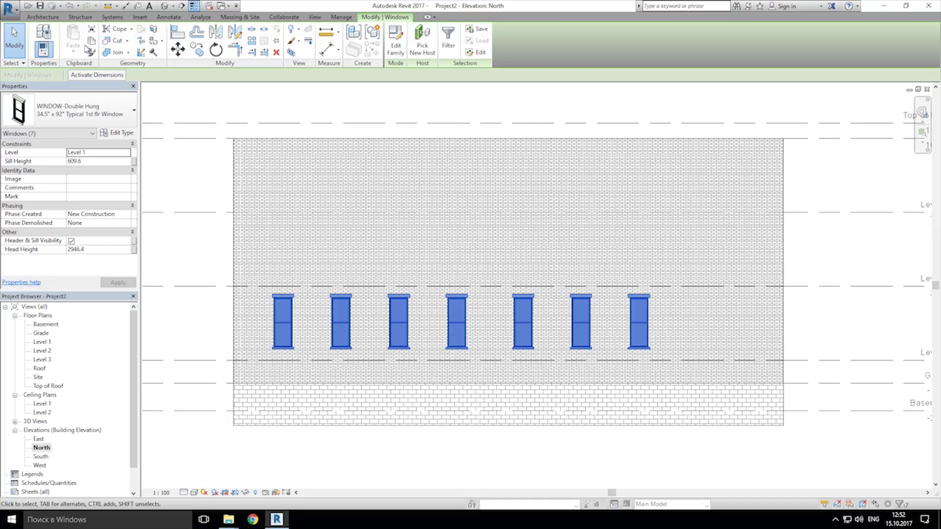
- Copy the seven windows and paste them aligned to Levels 2 and 3
{"action": "left_click", "coordinate": [93, 44]}
{"action": "left_click", "coordinate": [78, 52]}
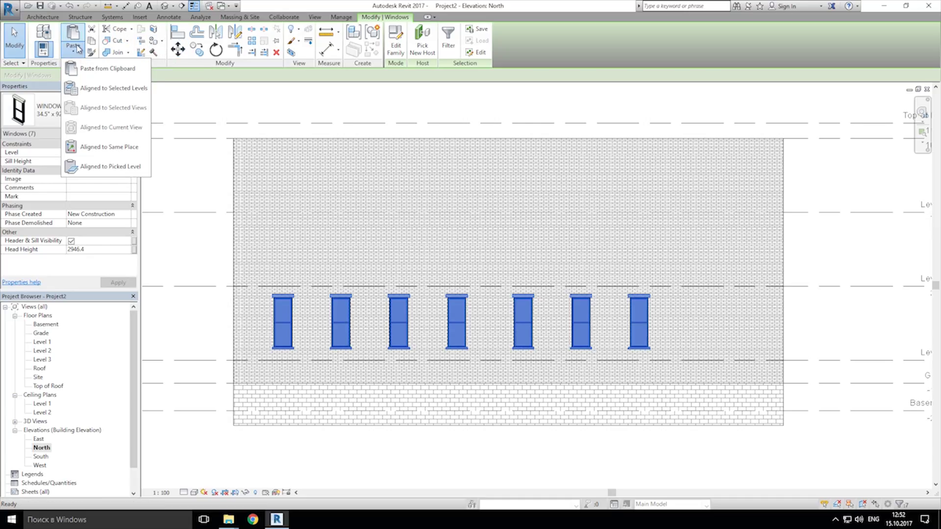
{"action": "left_click", "coordinate": [102, 94]}
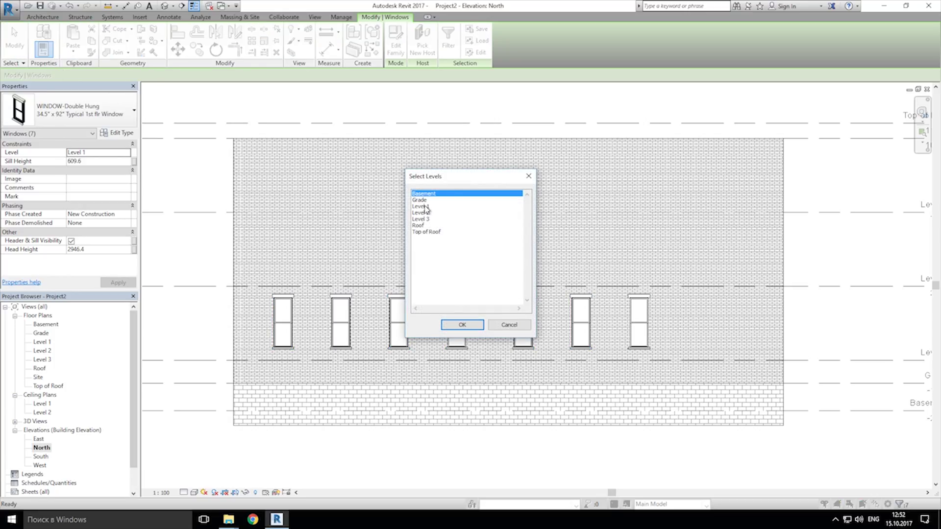
{"action": "left_click", "coordinate": [421, 212]}
{"action": "left_click", "coordinate": [426, 219], "text": "ctrl"}
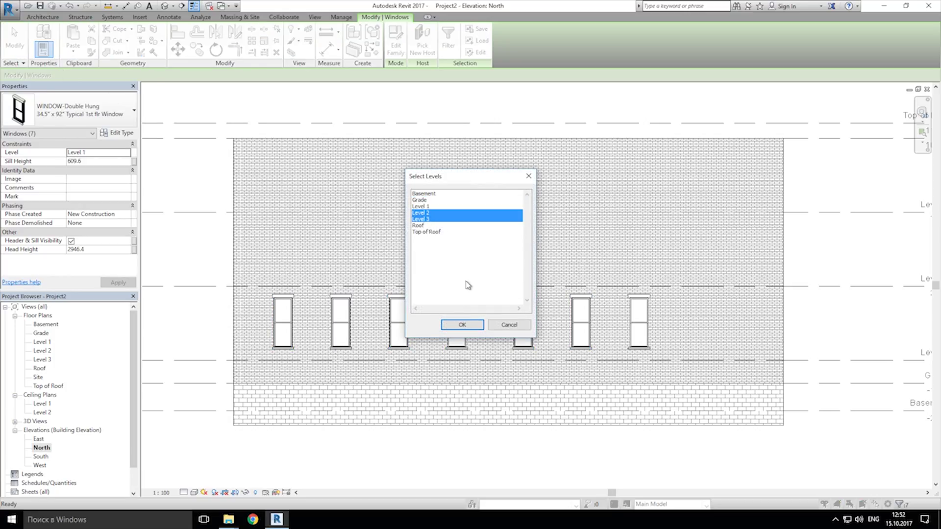
{"action": "left_click", "coordinate": [463, 326]}
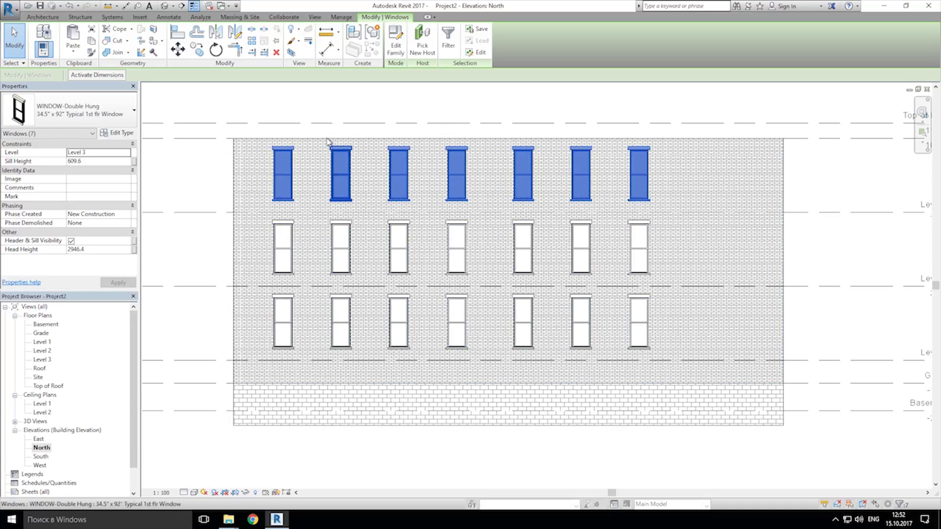
- Select the upper-floor windows and change them to WINDOW-Double Hung 3' 1" x 5' 9" Typical Window
{"action": "left_click", "coordinate": [322, 112]}
{"action": "left_click_drag", "start_coordinate": [208, 90], "coordinate": [696, 300]}
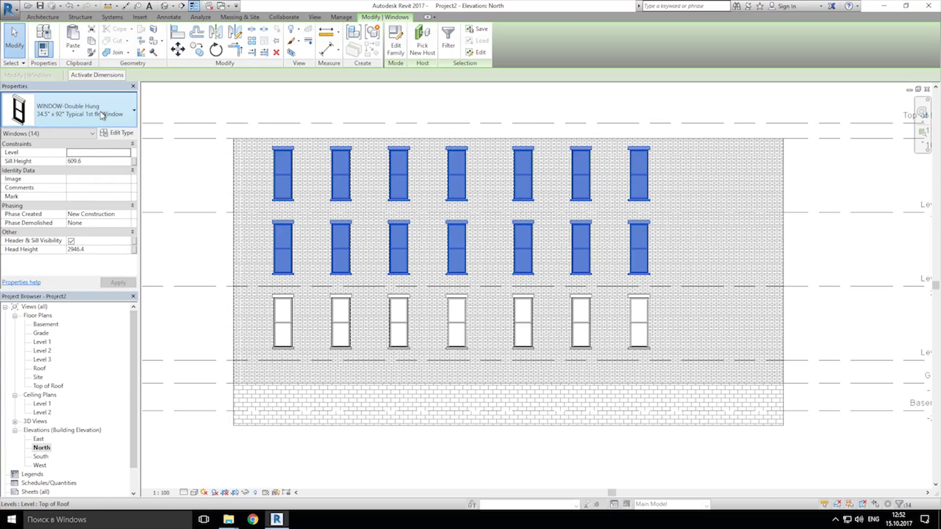
{"action": "left_click", "coordinate": [84, 111]}
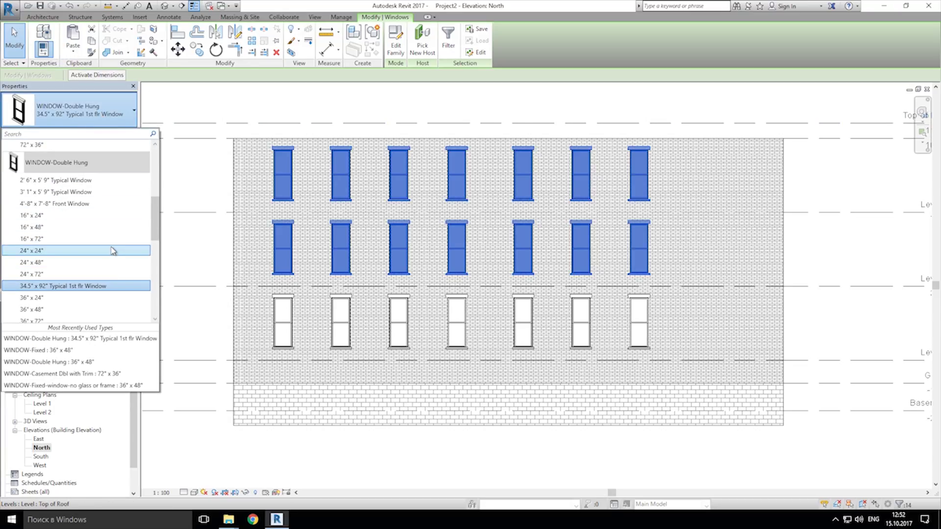
{"action": "left_click", "coordinate": [98, 191]}
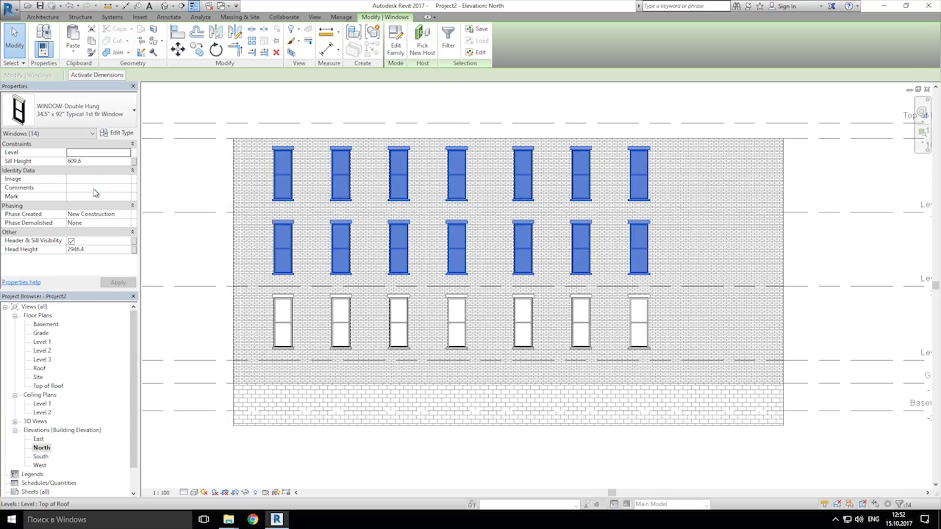
- Clear the selection and open the Level 1 floor plan
{"action": "left_click", "coordinate": [304, 136]}
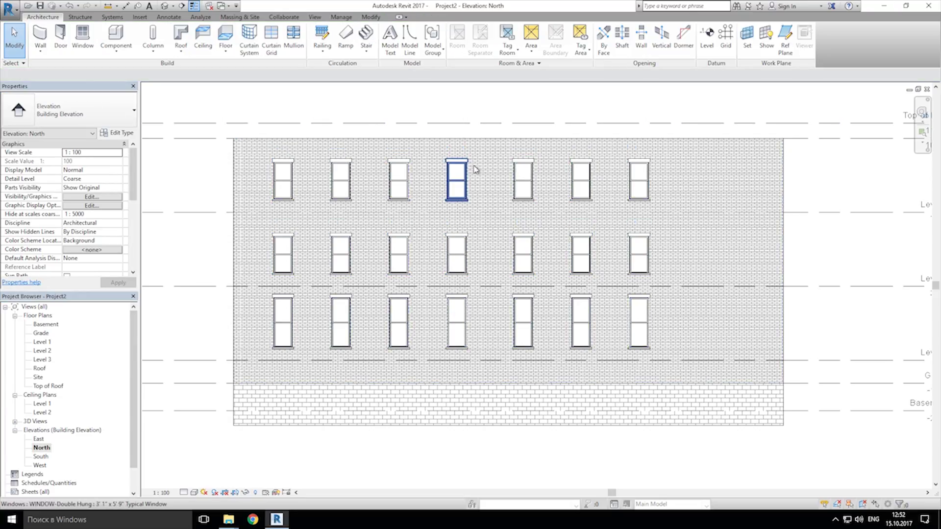
{"action": "scroll", "coordinate": [480, 174], "scroll_direction": "down", "scroll_amount": 2}
{"action": "middle_click_drag", "start_coordinate": [484, 181], "coordinate": [490, 220]}
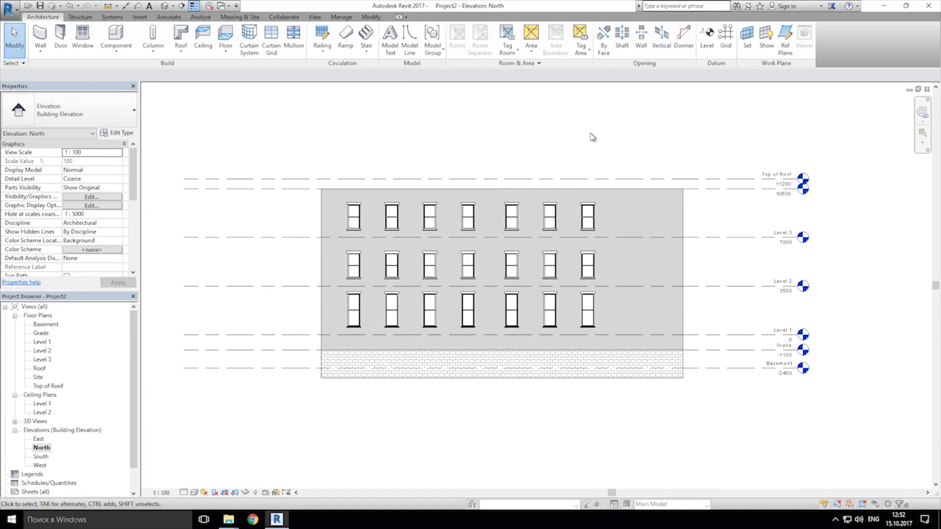
{"action": "double_click", "coordinate": [42, 342]}
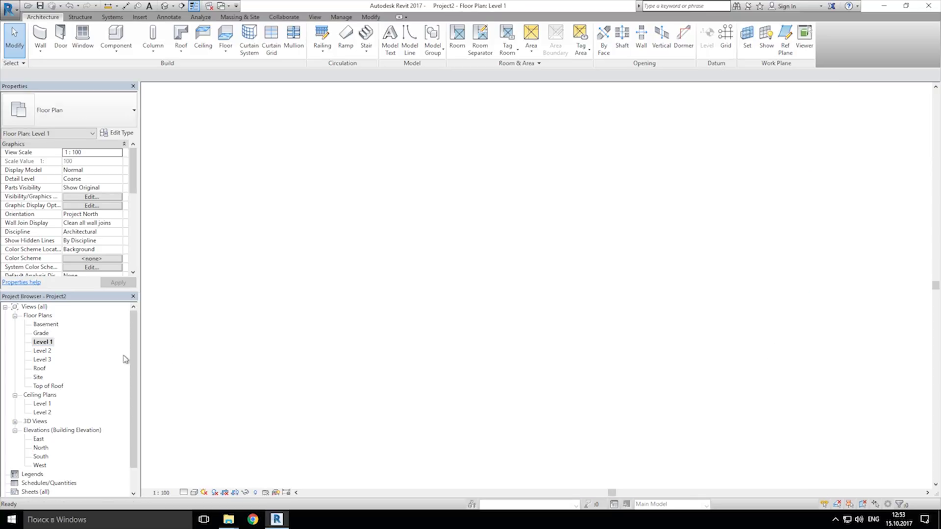
- Place 4'-8" x 7'-8" Front Windows in the east and west walls, then open Level 2
{"action": "left_click", "coordinate": [83, 37]}
{"action": "left_click", "coordinate": [118, 109]}
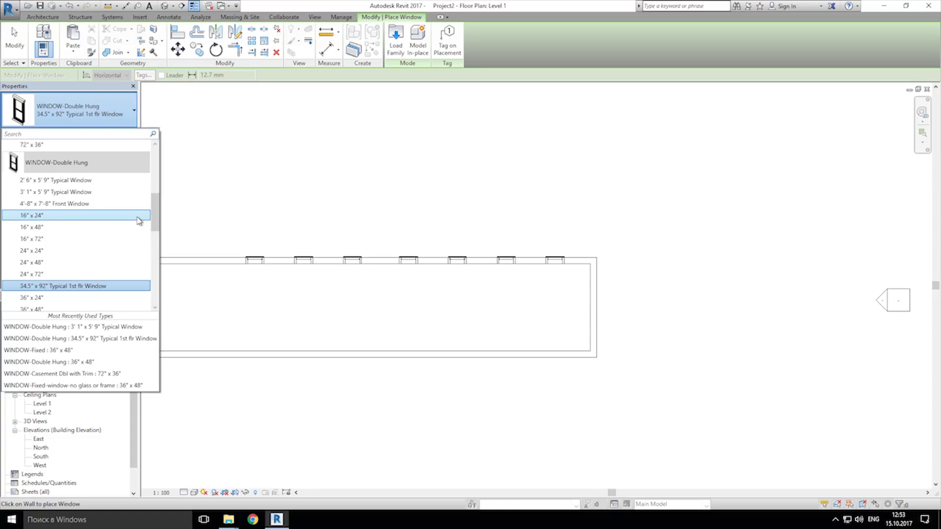
{"action": "mouse_move", "coordinate": [114, 205]}
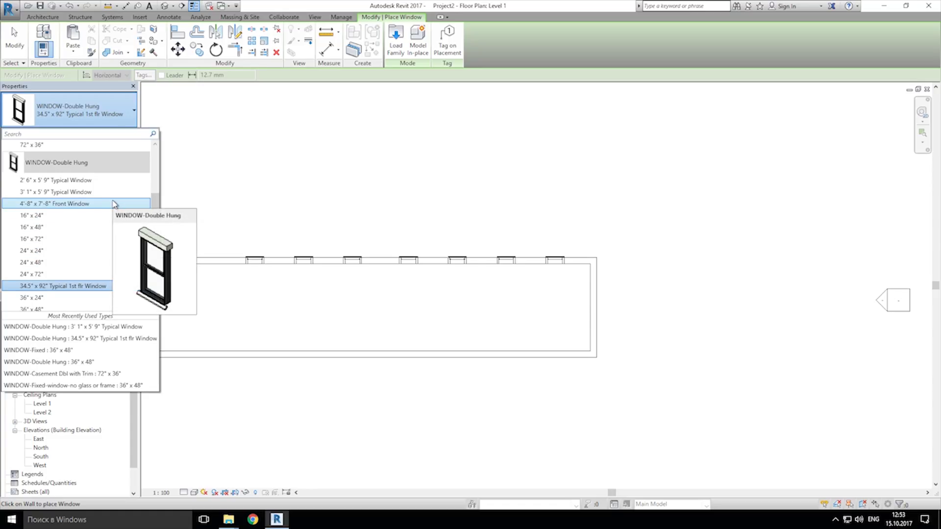
{"action": "left_click", "coordinate": [74, 203]}
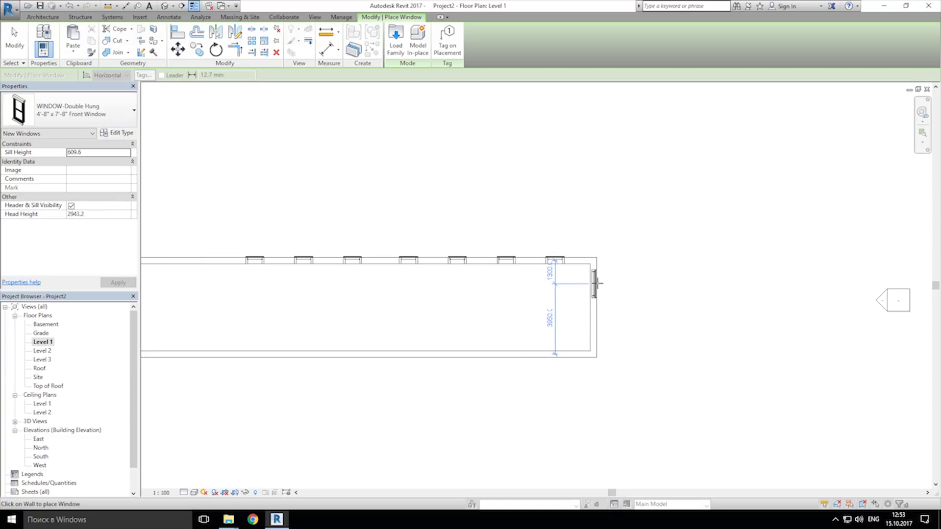
{"action": "left_click", "coordinate": [595, 283]}
{"action": "scroll", "coordinate": [324, 300], "scroll_direction": "left", "scroll_amount": 5, "text": "shift"}
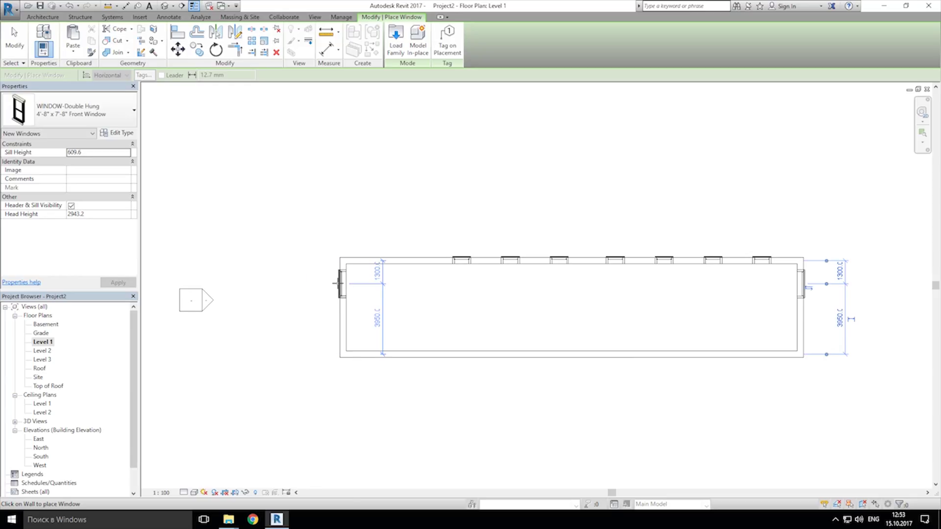
{"action": "left_click", "coordinate": [338, 283]}
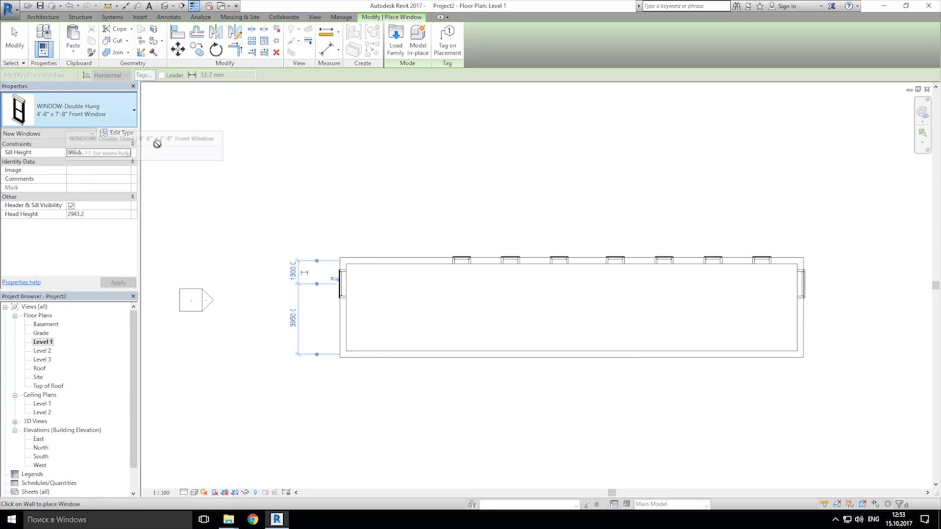
{"action": "middle_click_drag", "start_coordinate": [434, 225], "coordinate": [341, 225]}
{"action": "double_click", "coordinate": [43, 351]}
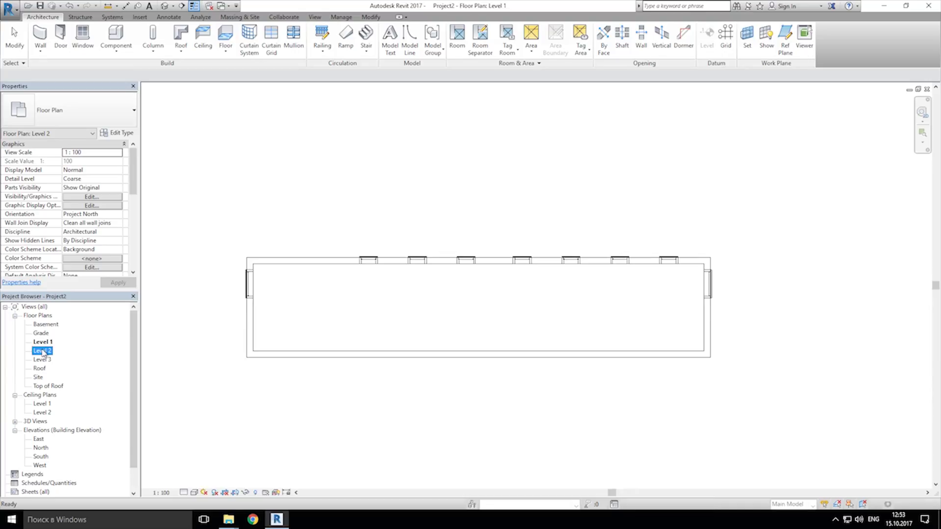
- Start the Window tool on Level 2 and choose the WINDOW-Double Hung 36" x 48" type
{"action": "left_click", "coordinate": [84, 116]}
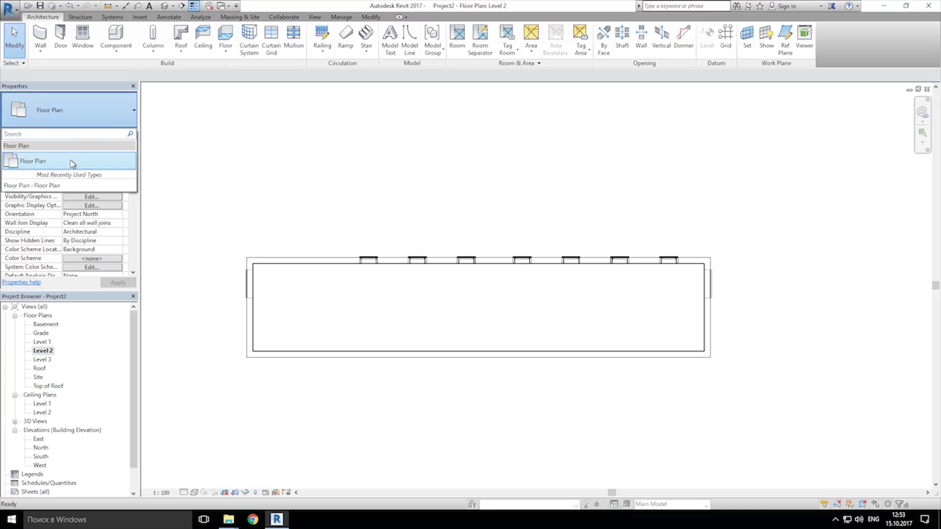
{"action": "left_click", "coordinate": [83, 36]}
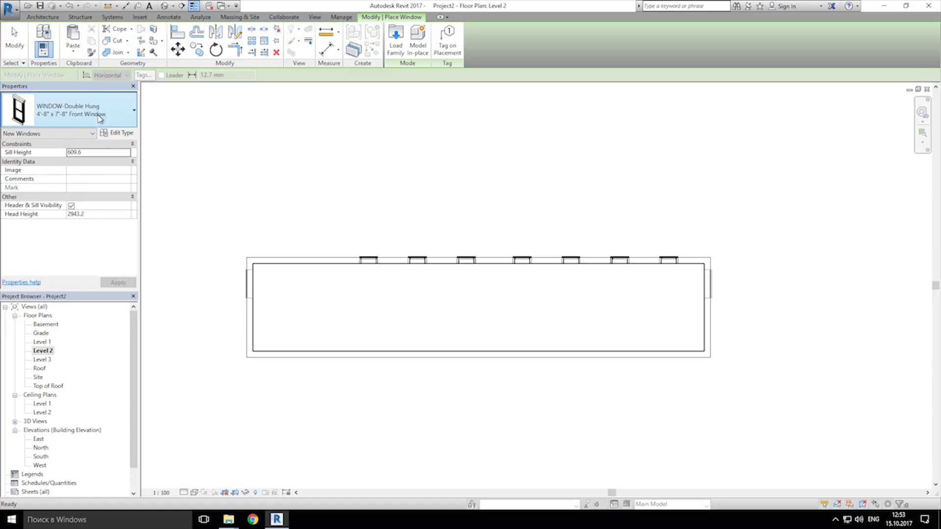
{"action": "left_click", "coordinate": [100, 118]}
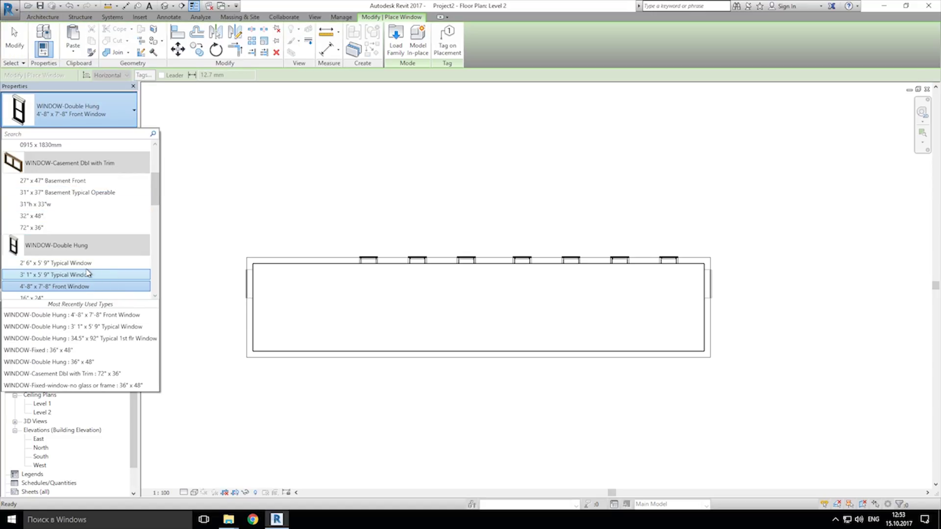
{"action": "left_click", "coordinate": [103, 264]}
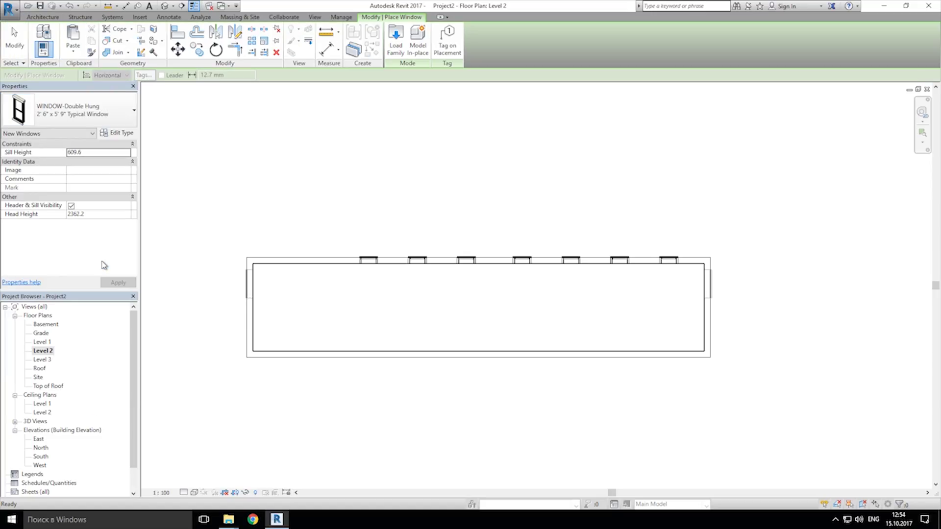
{"action": "scroll", "coordinate": [241, 281], "scroll_direction": "up", "scroll_amount": 2}
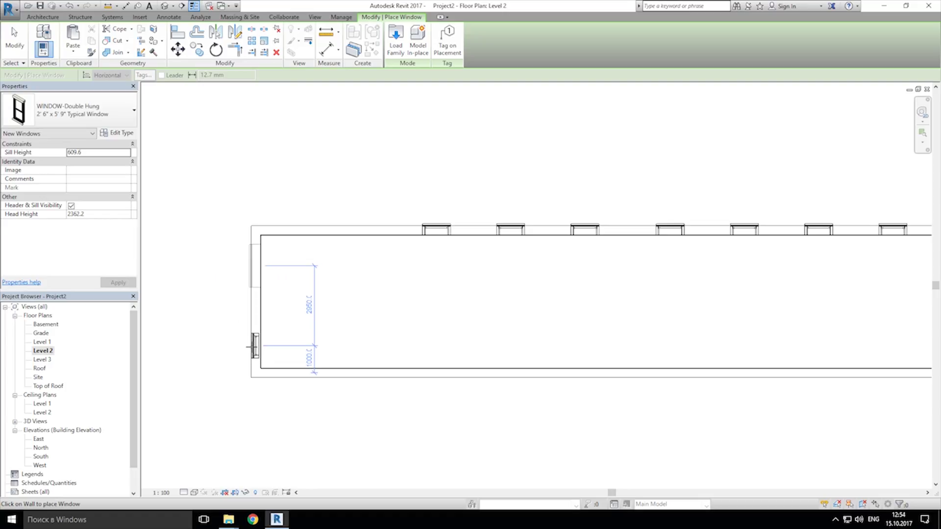
{"action": "left_click", "coordinate": [73, 116]}
{"action": "scroll", "coordinate": [96, 287], "scroll_direction": "down", "scroll_amount": 2}
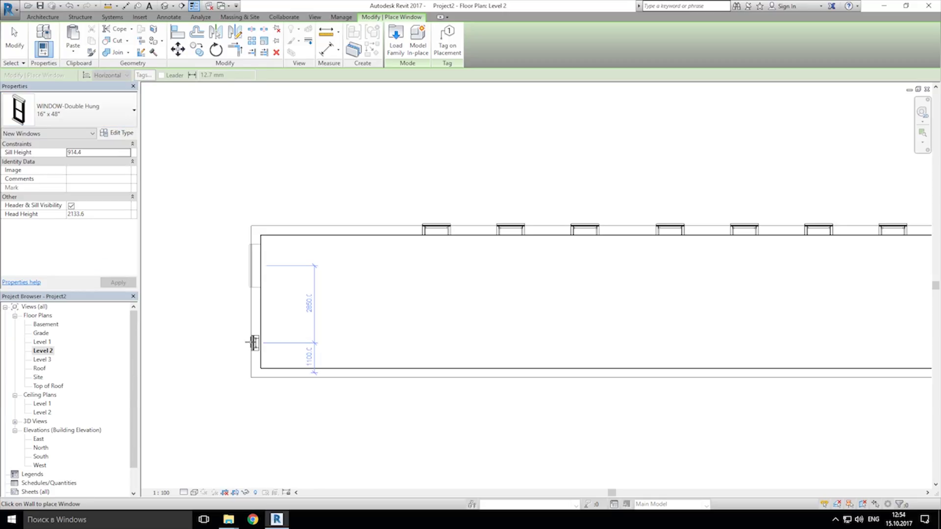
{"action": "left_click", "coordinate": [78, 111]}
{"action": "scroll", "coordinate": [94, 226], "scroll_direction": "down", "scroll_amount": 2}
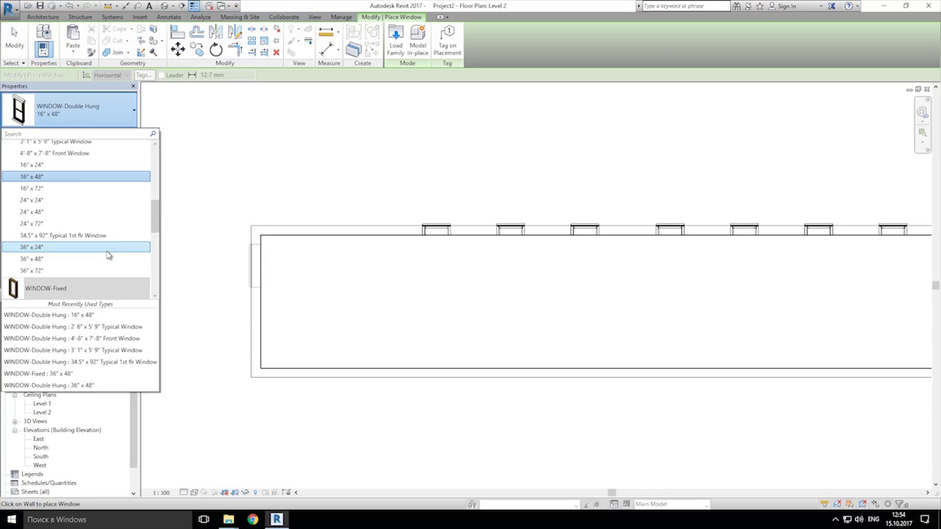
{"action": "left_click", "coordinate": [94, 223]}
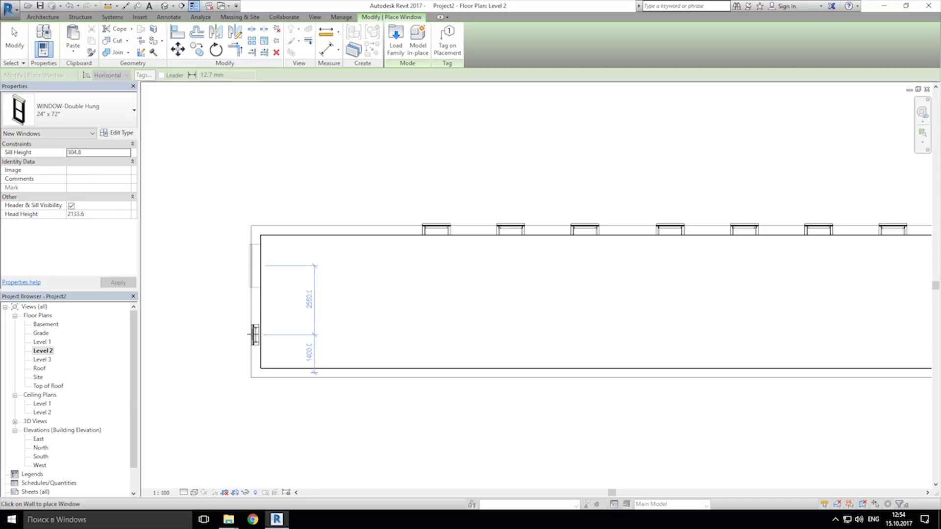
{"action": "left_click", "coordinate": [76, 111]}
{"action": "scroll", "coordinate": [111, 267], "scroll_direction": "down", "scroll_amount": 5}
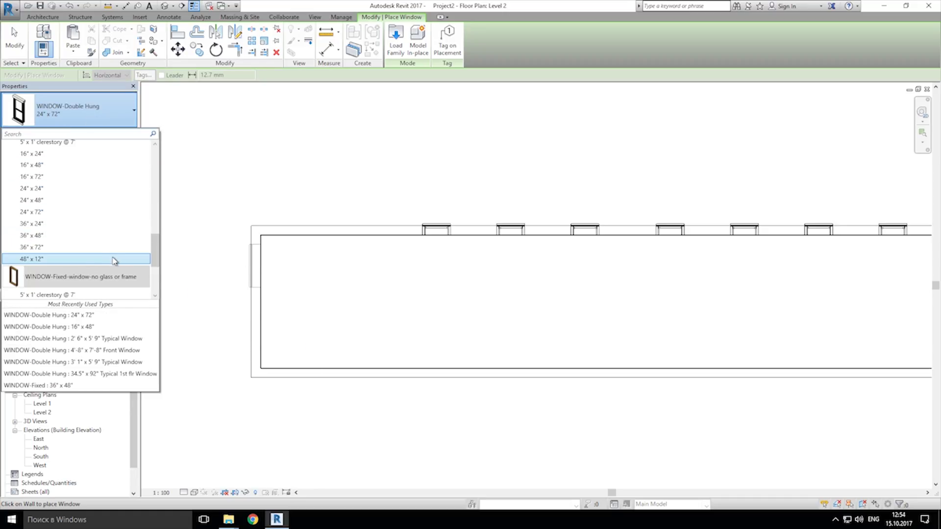
{"action": "scroll", "coordinate": [91, 267], "scroll_direction": "up", "scroll_amount": 4}
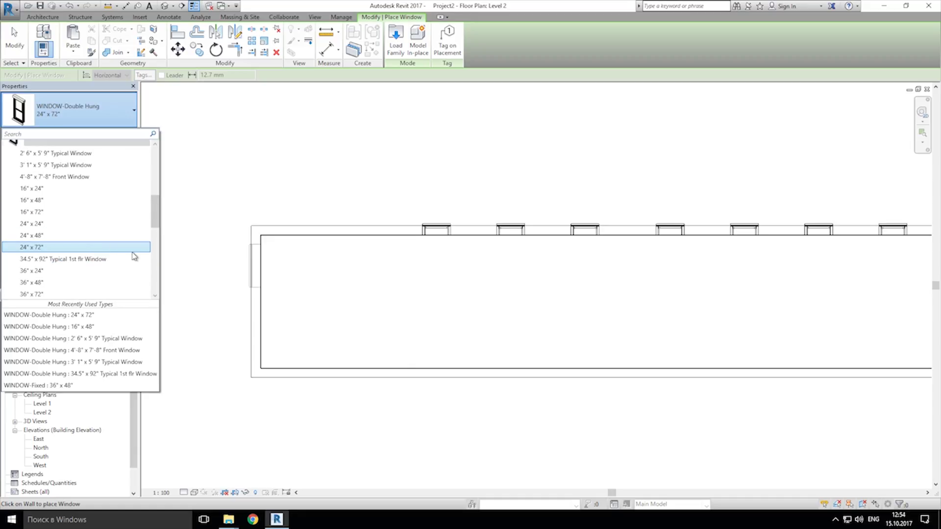
{"action": "left_click", "coordinate": [48, 283]}
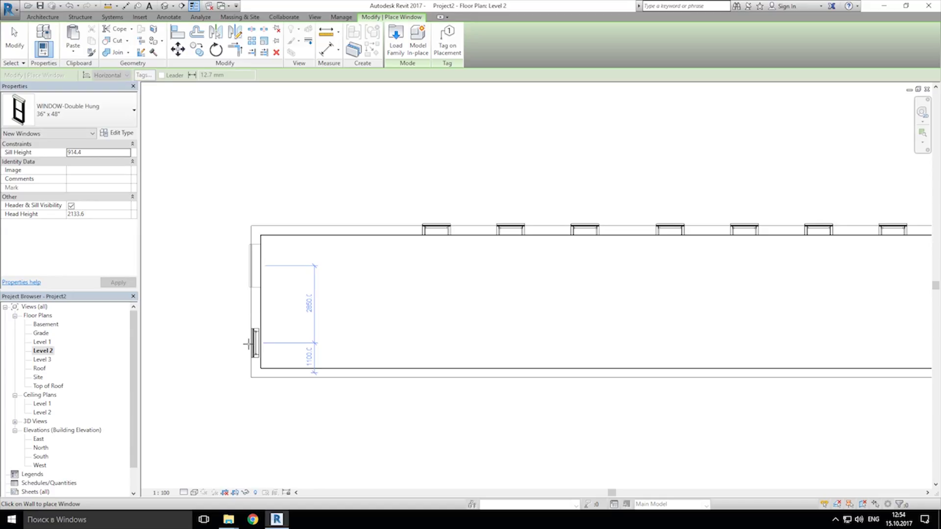
- Place the double-hung windows along the west wall, then finish placing
{"action": "left_click", "coordinate": [244, 332]}
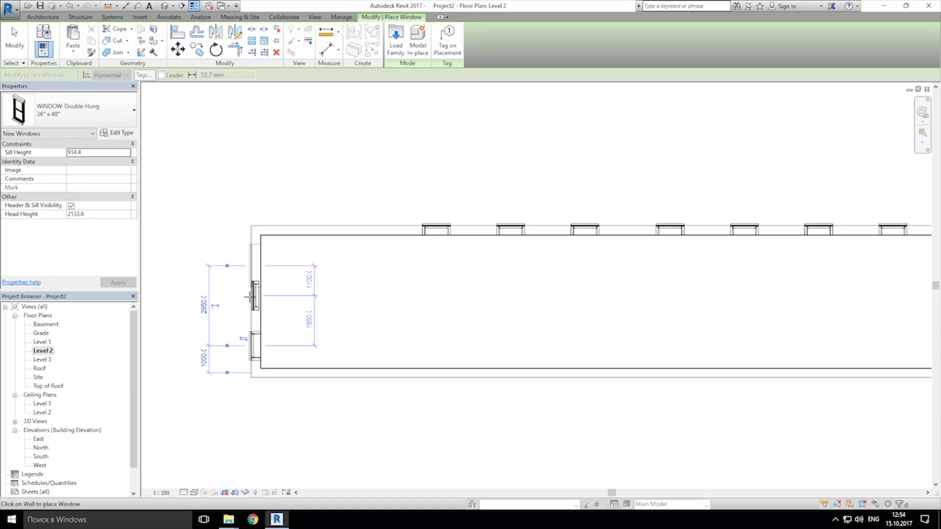
{"action": "left_click", "coordinate": [248, 296]}
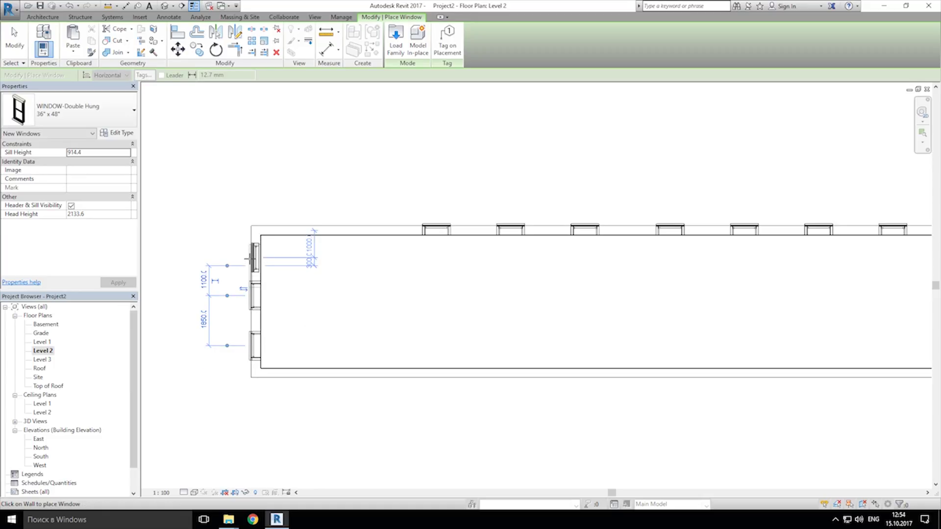
{"action": "key", "text": "Escape"}
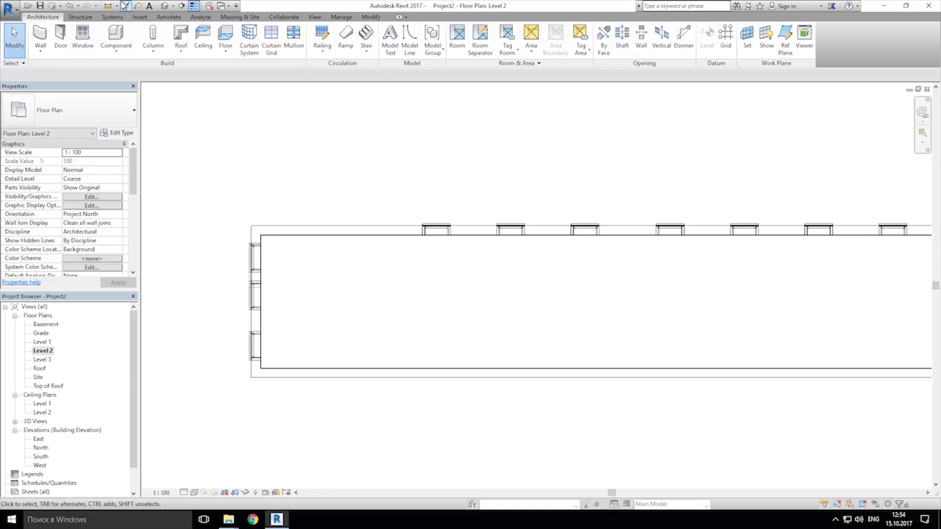
- Dimension from the top wall face through the window centres to the bottom face, and set spacings equal (EQ)
{"action": "left_click", "coordinate": [125, 6]}
{"action": "left_click", "coordinate": [252, 226]}
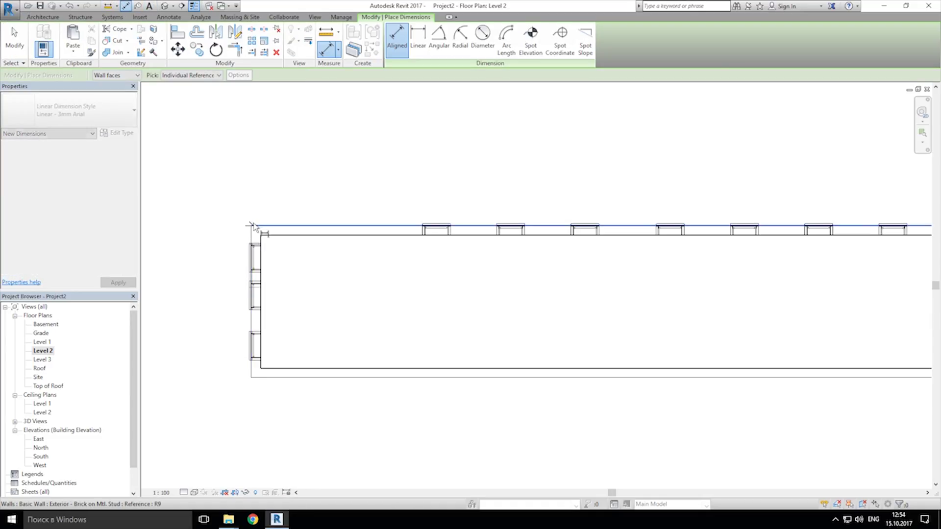
{"action": "left_click", "coordinate": [256, 257]}
{"action": "left_click", "coordinate": [255, 296]}
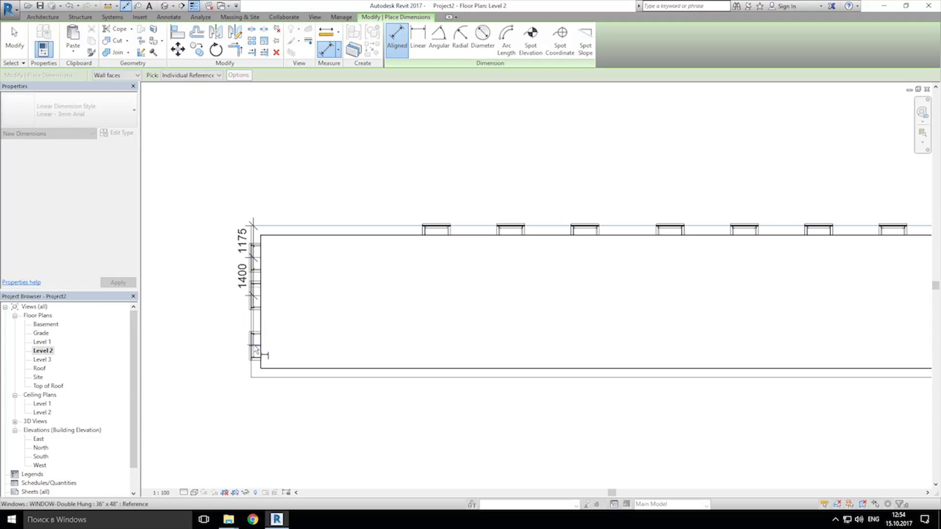
{"action": "left_click", "coordinate": [255, 345]}
{"action": "left_click", "coordinate": [254, 379]}
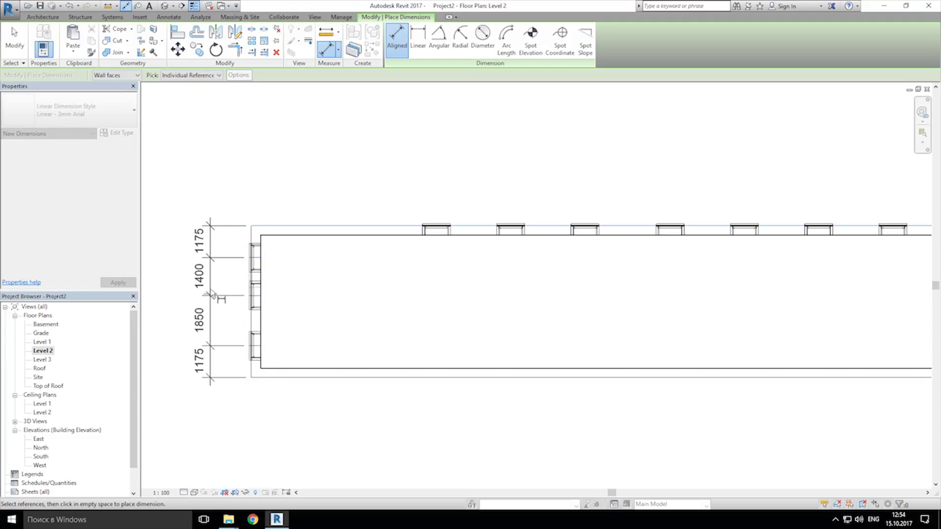
{"action": "left_click", "coordinate": [210, 314]}
{"action": "left_click", "coordinate": [243, 302]}
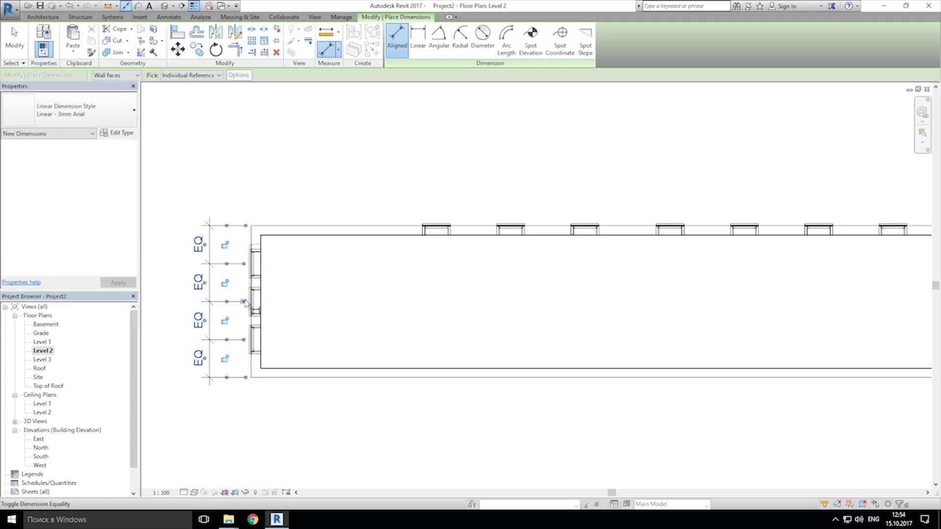
{"action": "key", "text": "Escape"}
{"action": "key", "text": "Escape"}
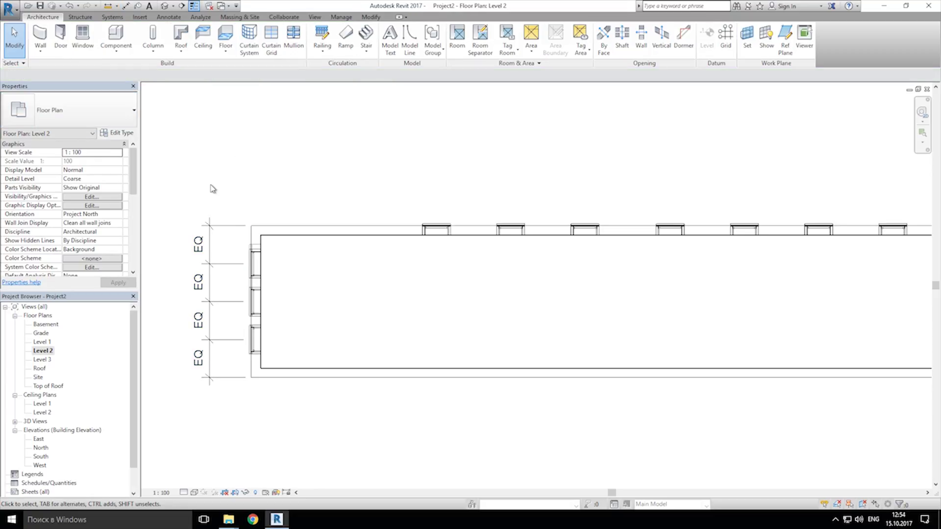
- Delete the EQ dimension string, keep the windows unconstrained, and pan the plan
{"action": "left_click", "coordinate": [210, 225]}
{"action": "key", "text": "Delete"}
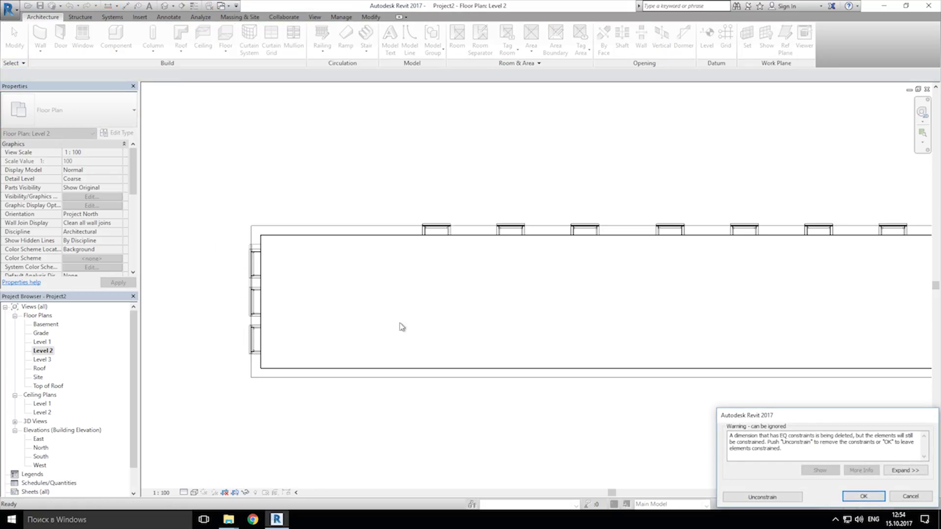
{"action": "left_click", "coordinate": [782, 499]}
{"action": "middle_click_drag", "start_coordinate": [671, 314], "coordinate": [420, 324]}
- Zoom to fit (ZF) and select the three west-wall windows
{"action": "key", "text": "z"}
{"action": "key", "text": "f"}
{"action": "left_click", "coordinate": [183, 251]}
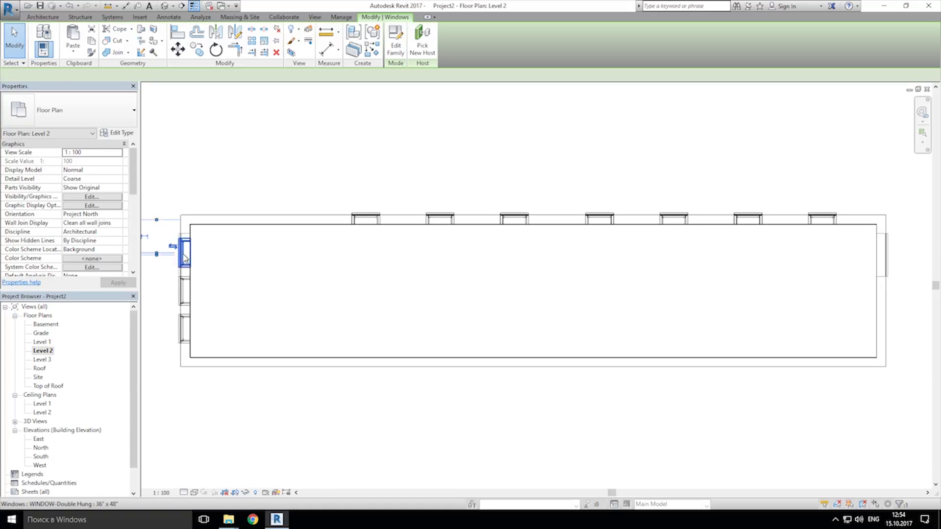
{"action": "left_click", "coordinate": [177, 316], "text": "ctrl"}
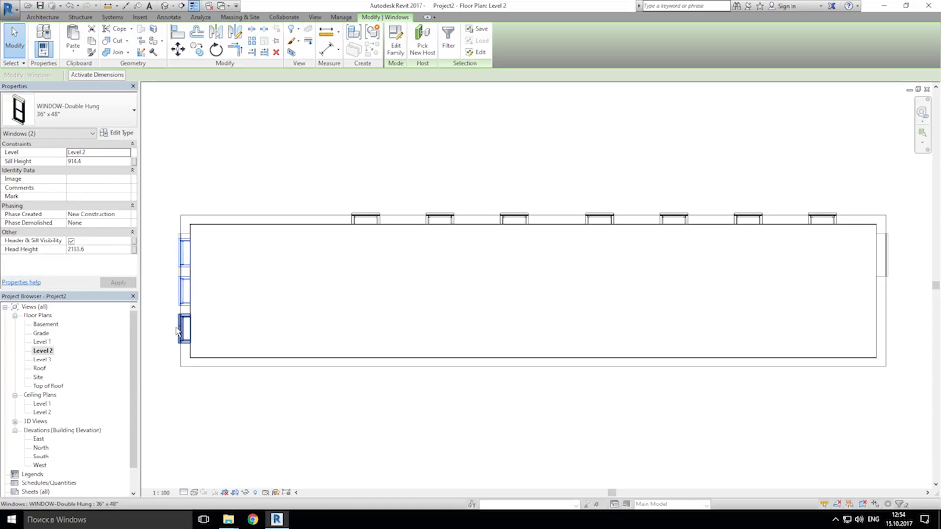
{"action": "middle_click_drag", "start_coordinate": [460, 285], "coordinate": [398, 292]}
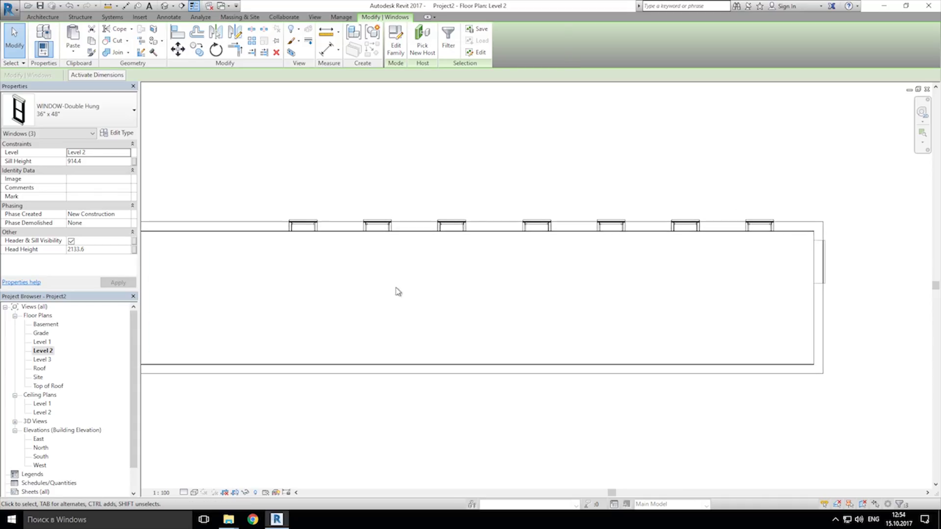
- Mirror a copy of the windows across a vertical axis from the south wall's midpoint, then deselect
{"action": "left_click", "coordinate": [216, 36]}
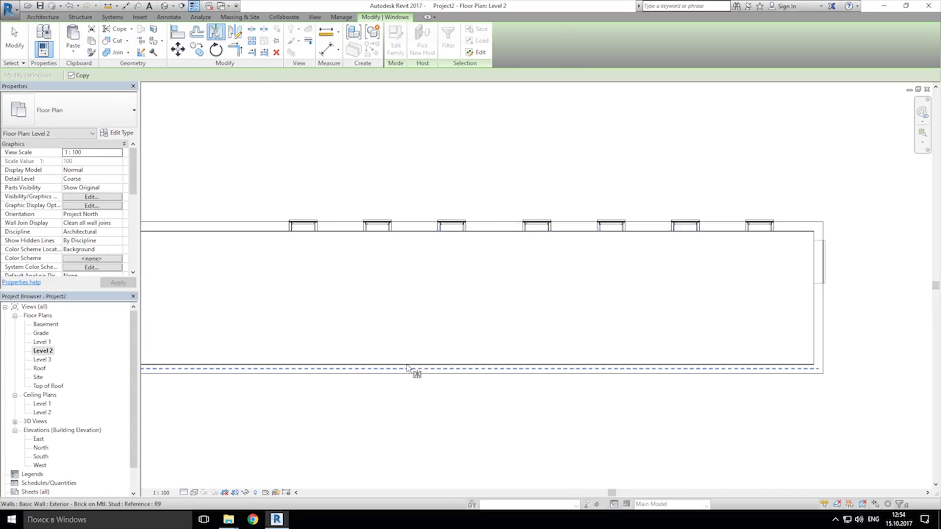
{"action": "scroll", "coordinate": [435, 225], "scroll_direction": "down", "scroll_amount": 2}
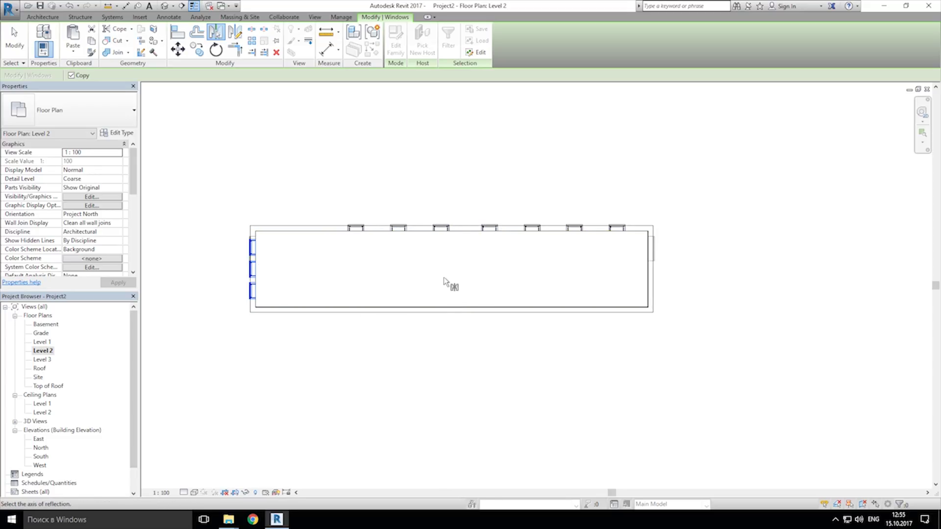
{"action": "left_click", "coordinate": [235, 32]}
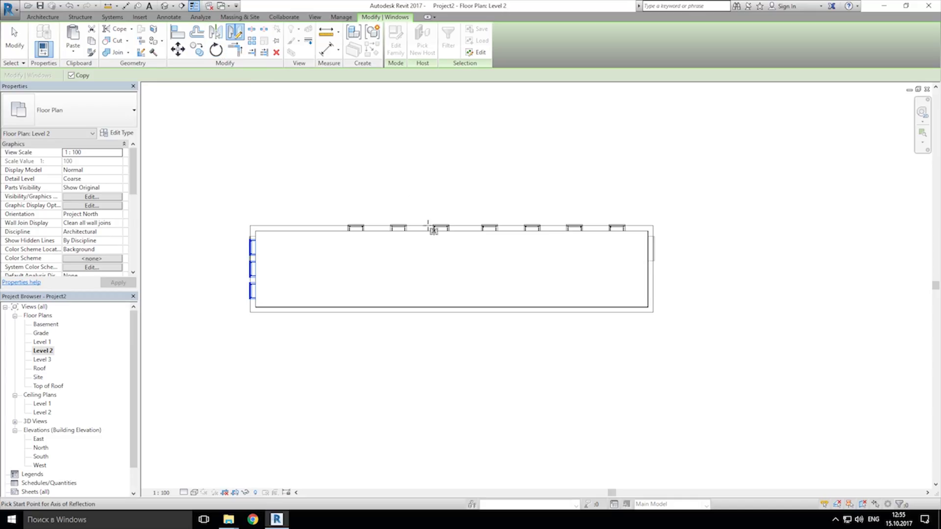
{"action": "left_click", "coordinate": [450, 312]}
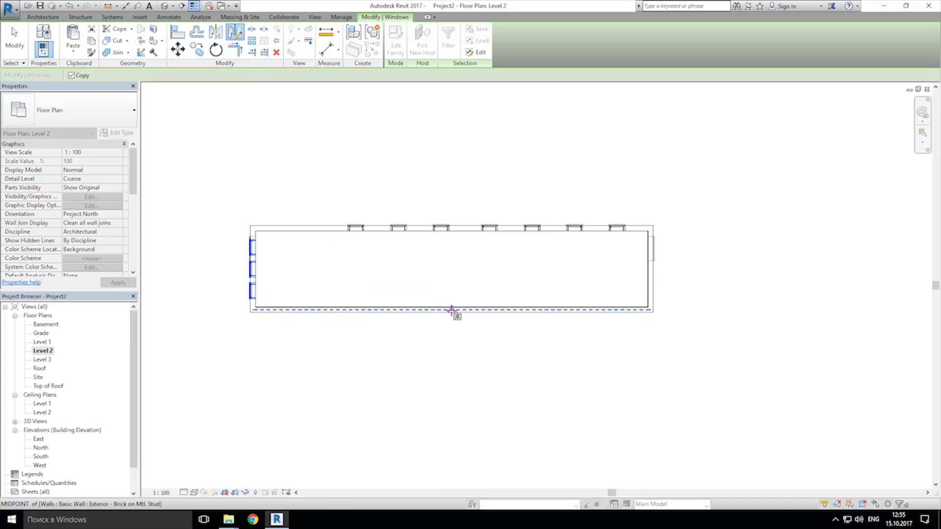
{"action": "left_click", "coordinate": [451, 171]}
{"action": "middle_click_drag", "start_coordinate": [711, 237], "coordinate": [590, 233]}
{"action": "left_click", "coordinate": [574, 234]}
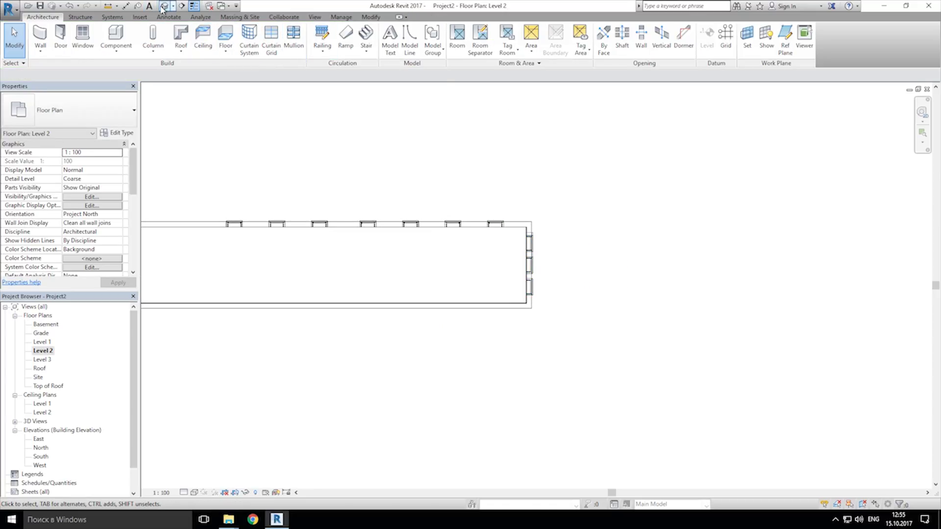
- In the East elevation, select the three Level 2 windows
{"action": "double_click", "coordinate": [41, 448]}
{"action": "double_click", "coordinate": [39, 440]}
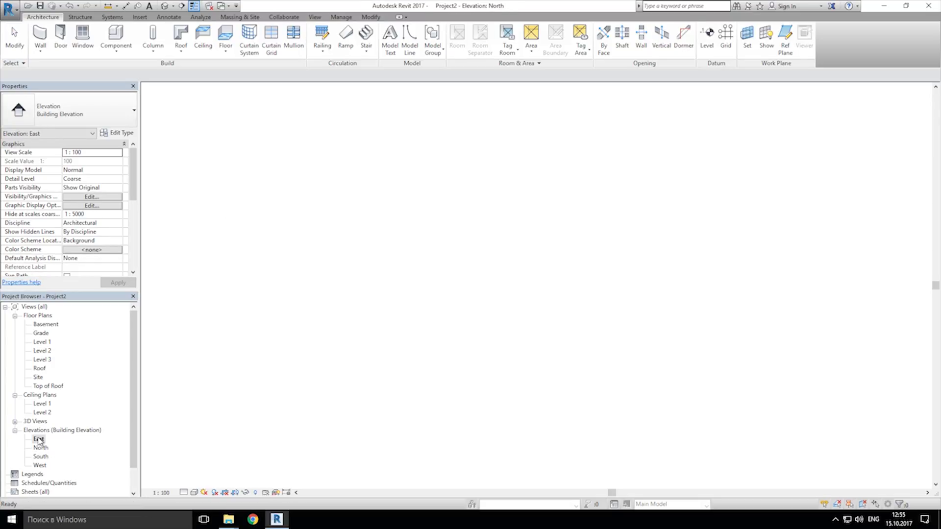
{"action": "scroll", "coordinate": [395, 275], "scroll_direction": "up", "scroll_amount": 4}
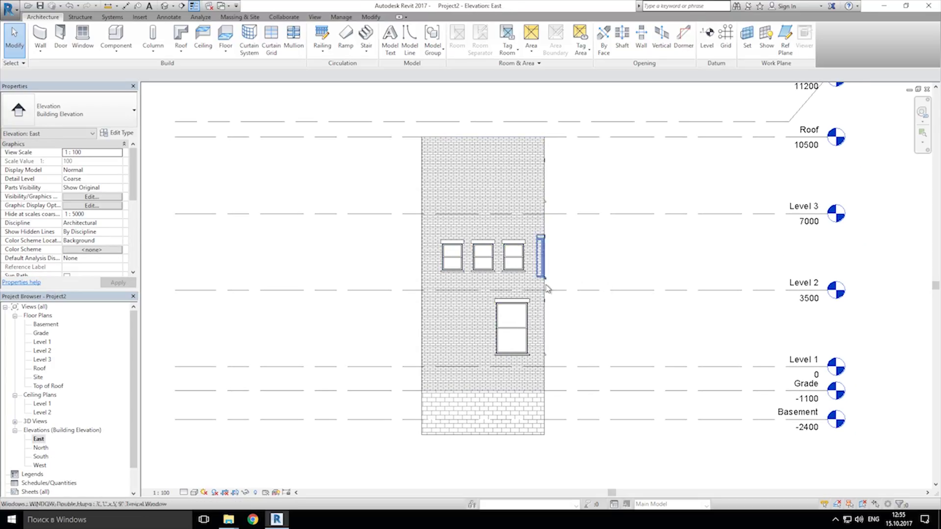
{"action": "mouse_move", "coordinate": [289, 219]}
{"action": "left_mouse_down"}
{"action": "mouse_move", "coordinate": [602, 299]}
{"action": "mouse_move", "coordinate": [566, 309]}
{"action": "mouse_move", "coordinate": [255, 262]}
{"action": "left_mouse_up"}
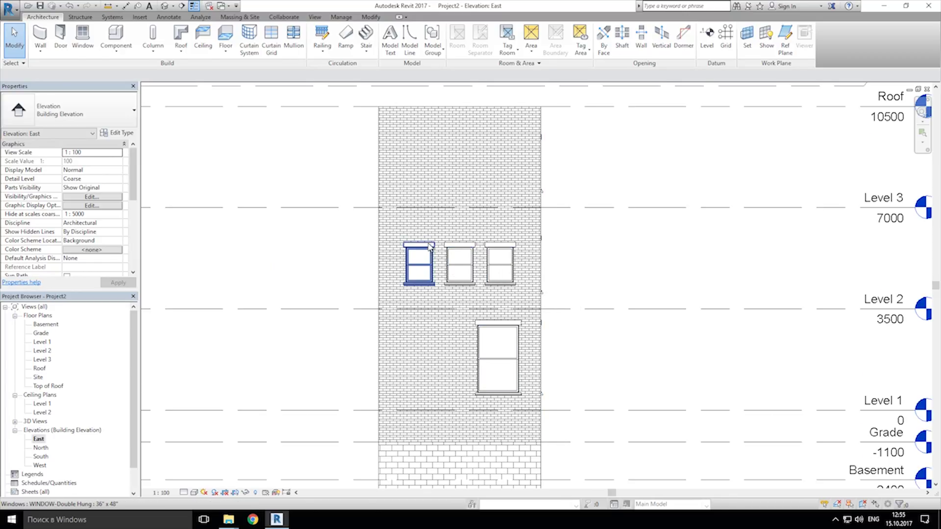
{"action": "left_click", "coordinate": [419, 264]}
{"action": "left_click", "coordinate": [499, 250], "text": "ctrl"}
{"action": "left_click", "coordinate": [460, 260], "text": "ctrl"}
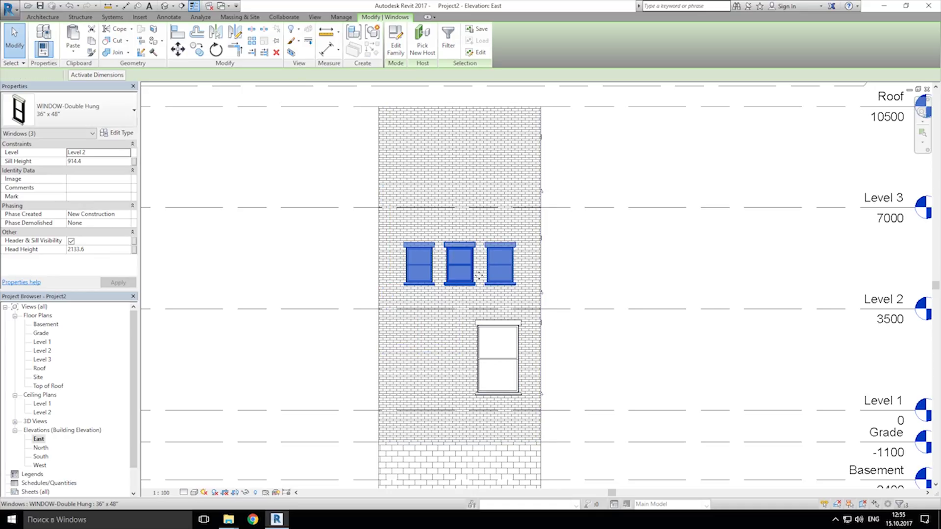
- Paste the selected windows Aligned to Selected Levels onto Level 3
{"action": "left_click", "coordinate": [73, 51]}
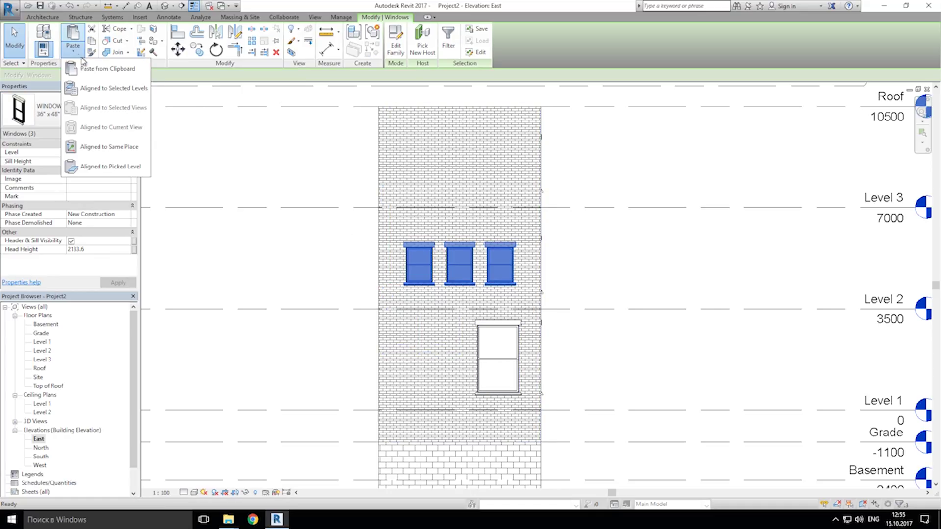
{"action": "left_click", "coordinate": [88, 89]}
{"action": "left_click", "coordinate": [418, 219]}
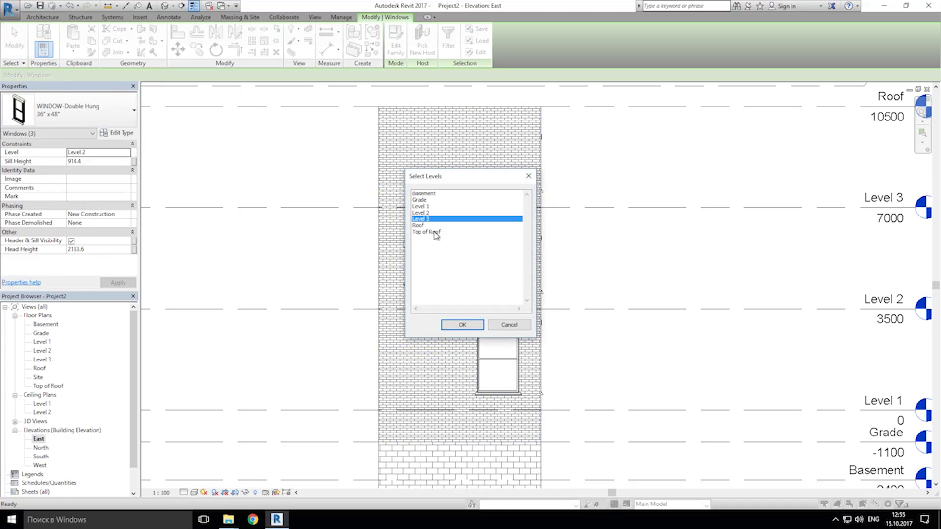
{"action": "left_click", "coordinate": [462, 325]}
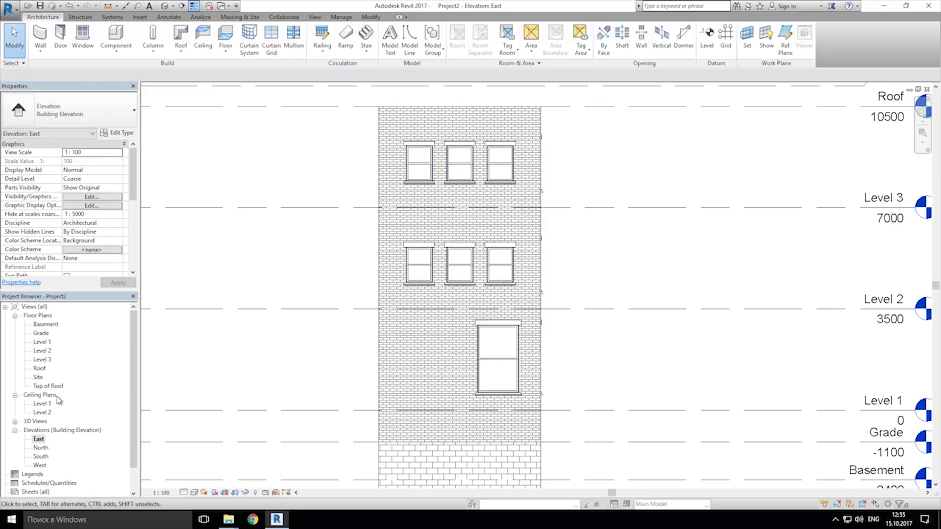
- In the West elevation, paste the three Level 2 windows aligned onto Level 3
{"action": "double_click", "coordinate": [40, 465]}
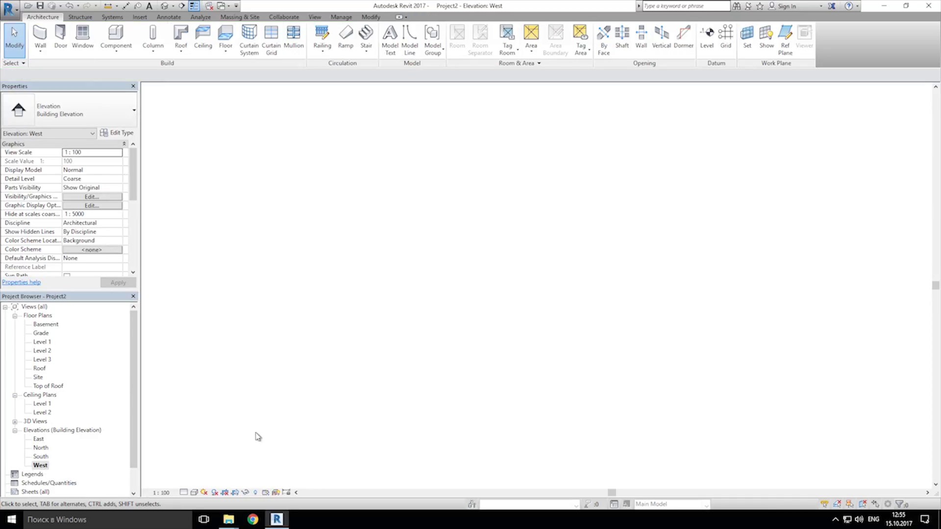
{"action": "left_click", "coordinate": [513, 269]}
{"action": "left_click", "coordinate": [546, 268], "text": "ctrl"}
{"action": "left_click", "coordinate": [579, 269], "text": "ctrl"}
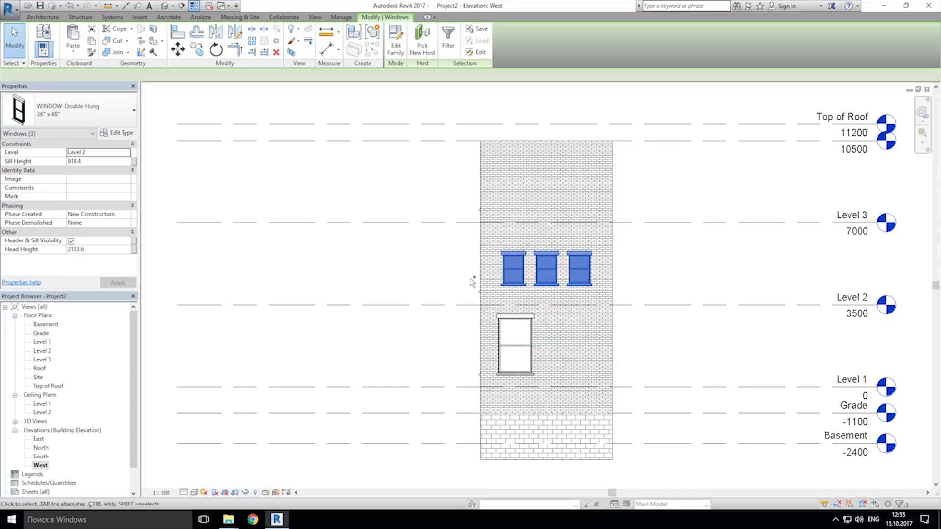
{"action": "left_click", "coordinate": [75, 55]}
{"action": "left_click", "coordinate": [107, 90]}
{"action": "left_click", "coordinate": [428, 219]}
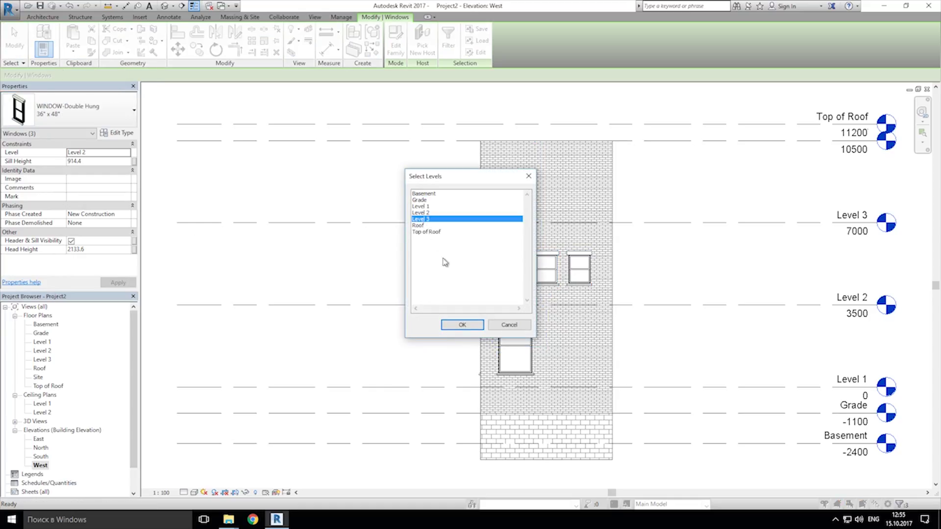
{"action": "left_click", "coordinate": [462, 326]}
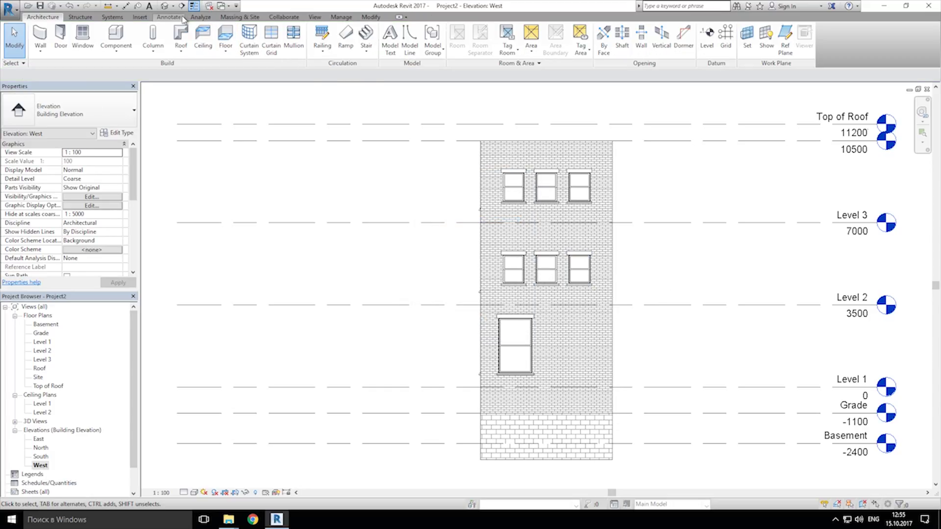
- Switch to the default 3D view, zoom in, and orbit toward the end facade's two window rows
{"action": "left_click", "coordinate": [165, 6]}
{"action": "scroll", "coordinate": [515, 259], "scroll_direction": "up", "scroll_amount": 4}
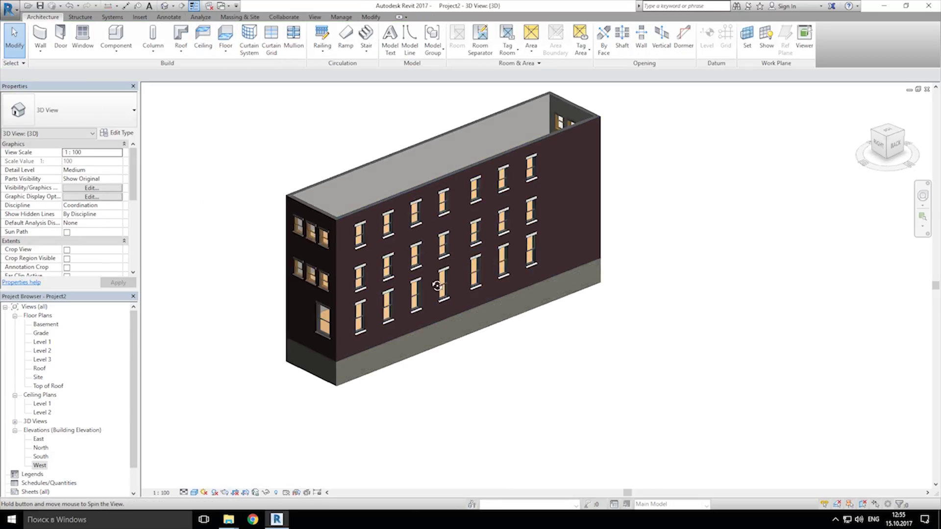
{"action": "middle_click_drag", "start_coordinate": [515, 260], "coordinate": [649, 297], "text": "shift"}
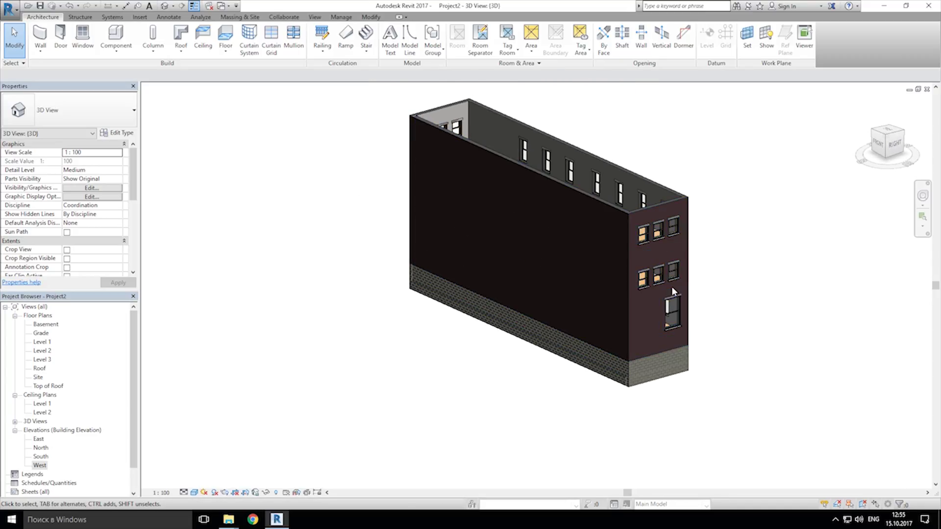